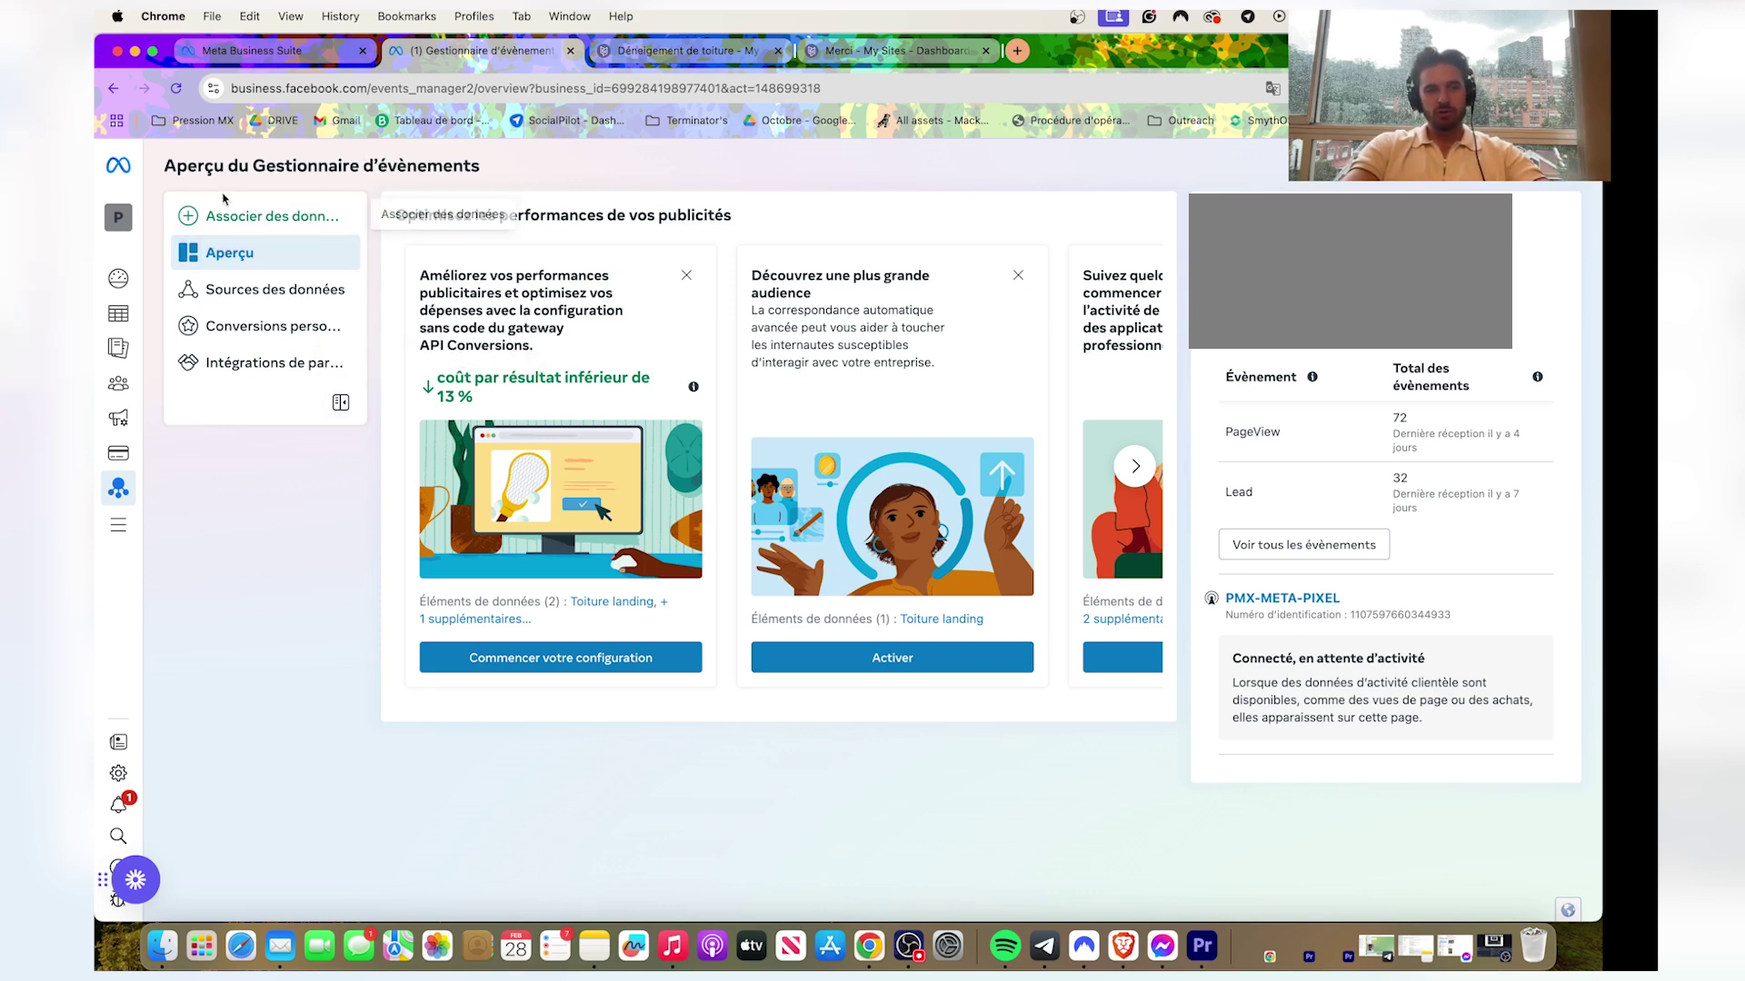
Start connecting a new Web data source in Meta Events Manager.
drag(166, 160, 254, 167)
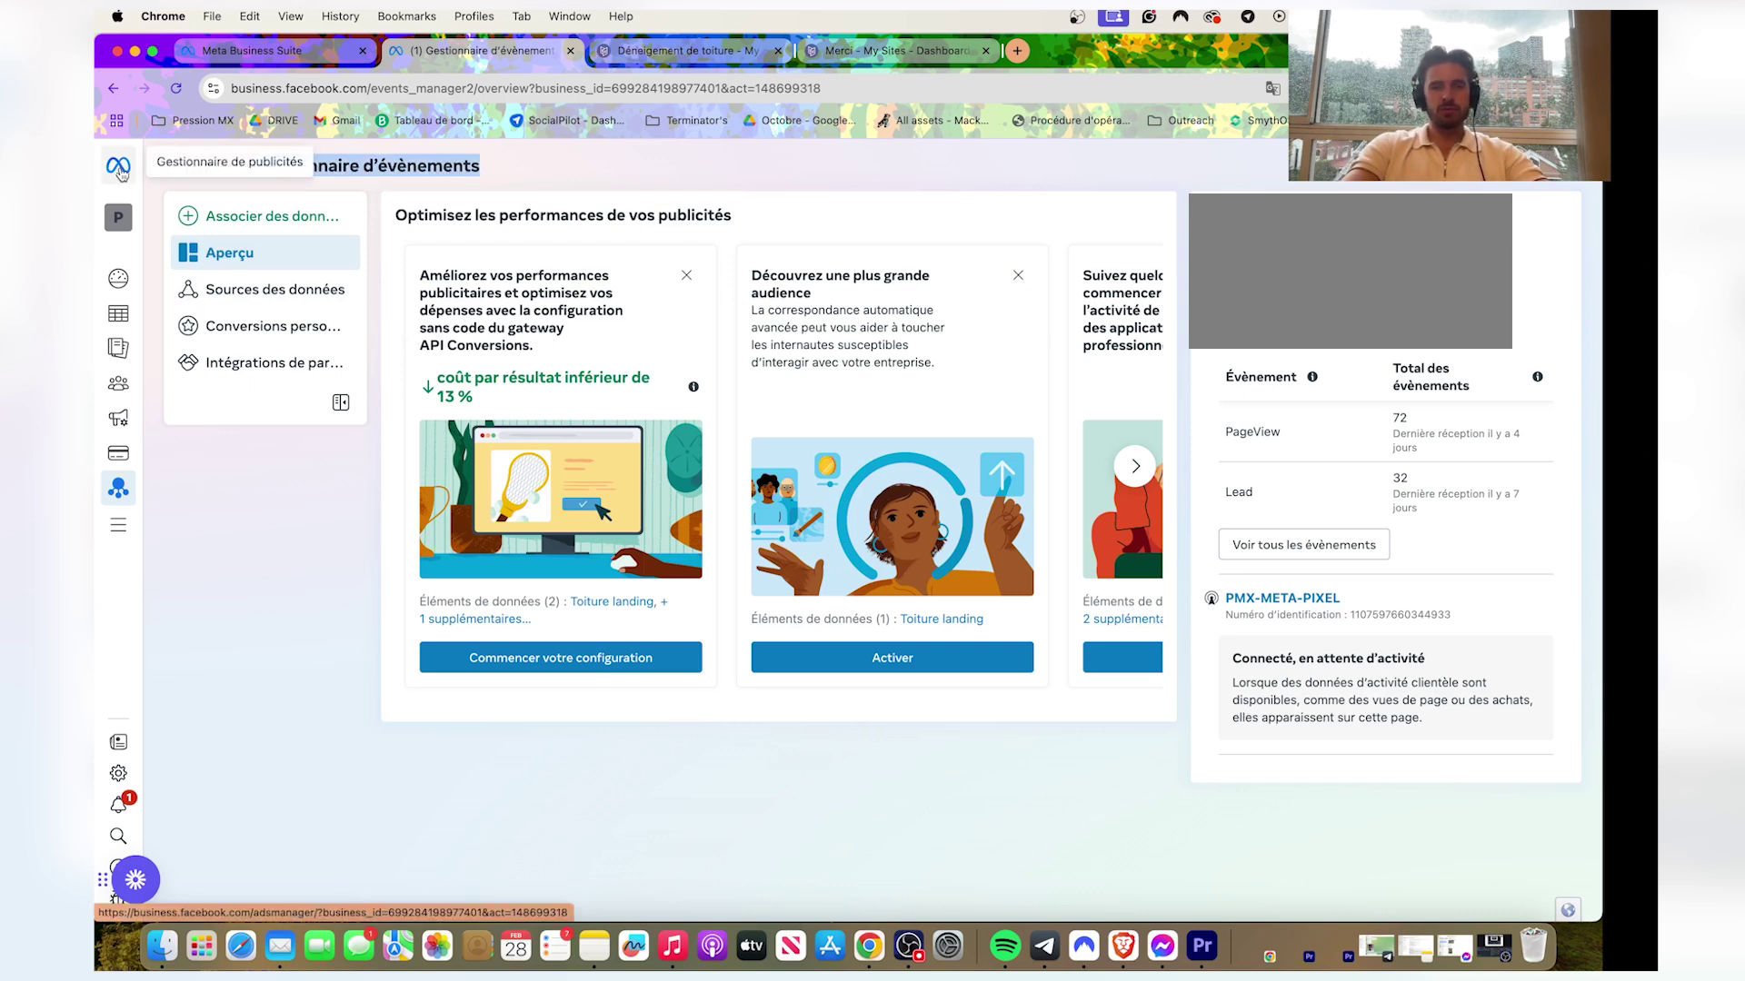
click(154, 195)
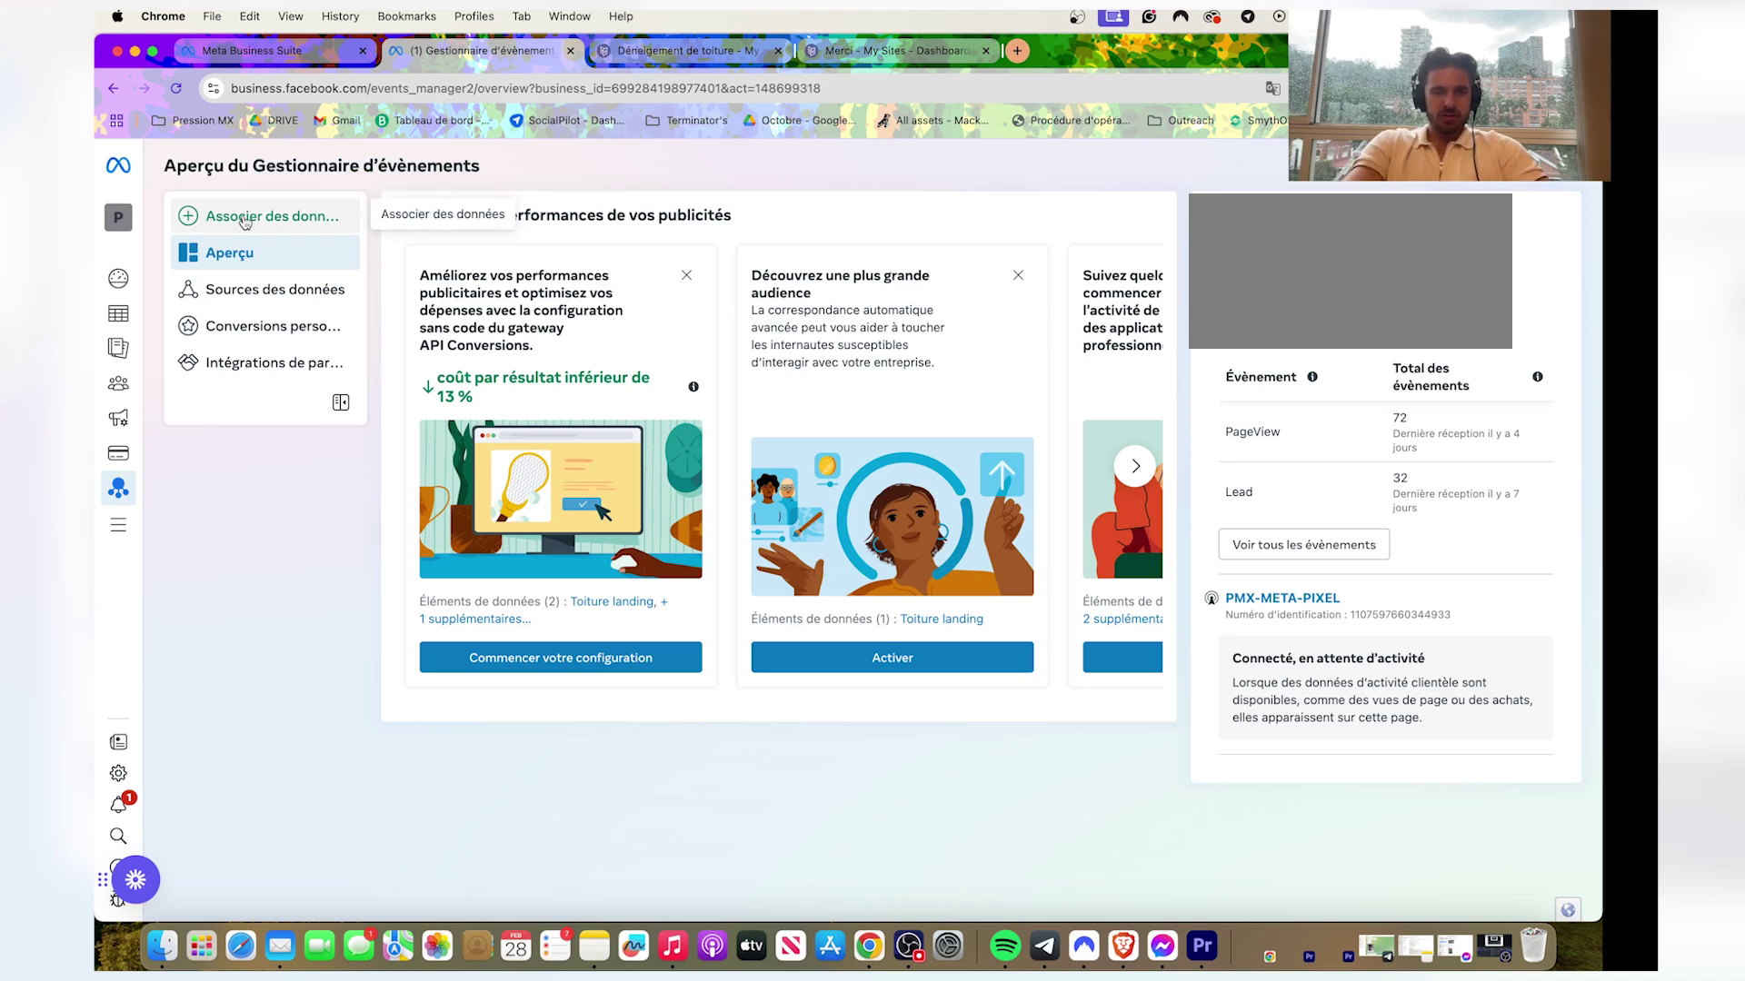
click(244, 221)
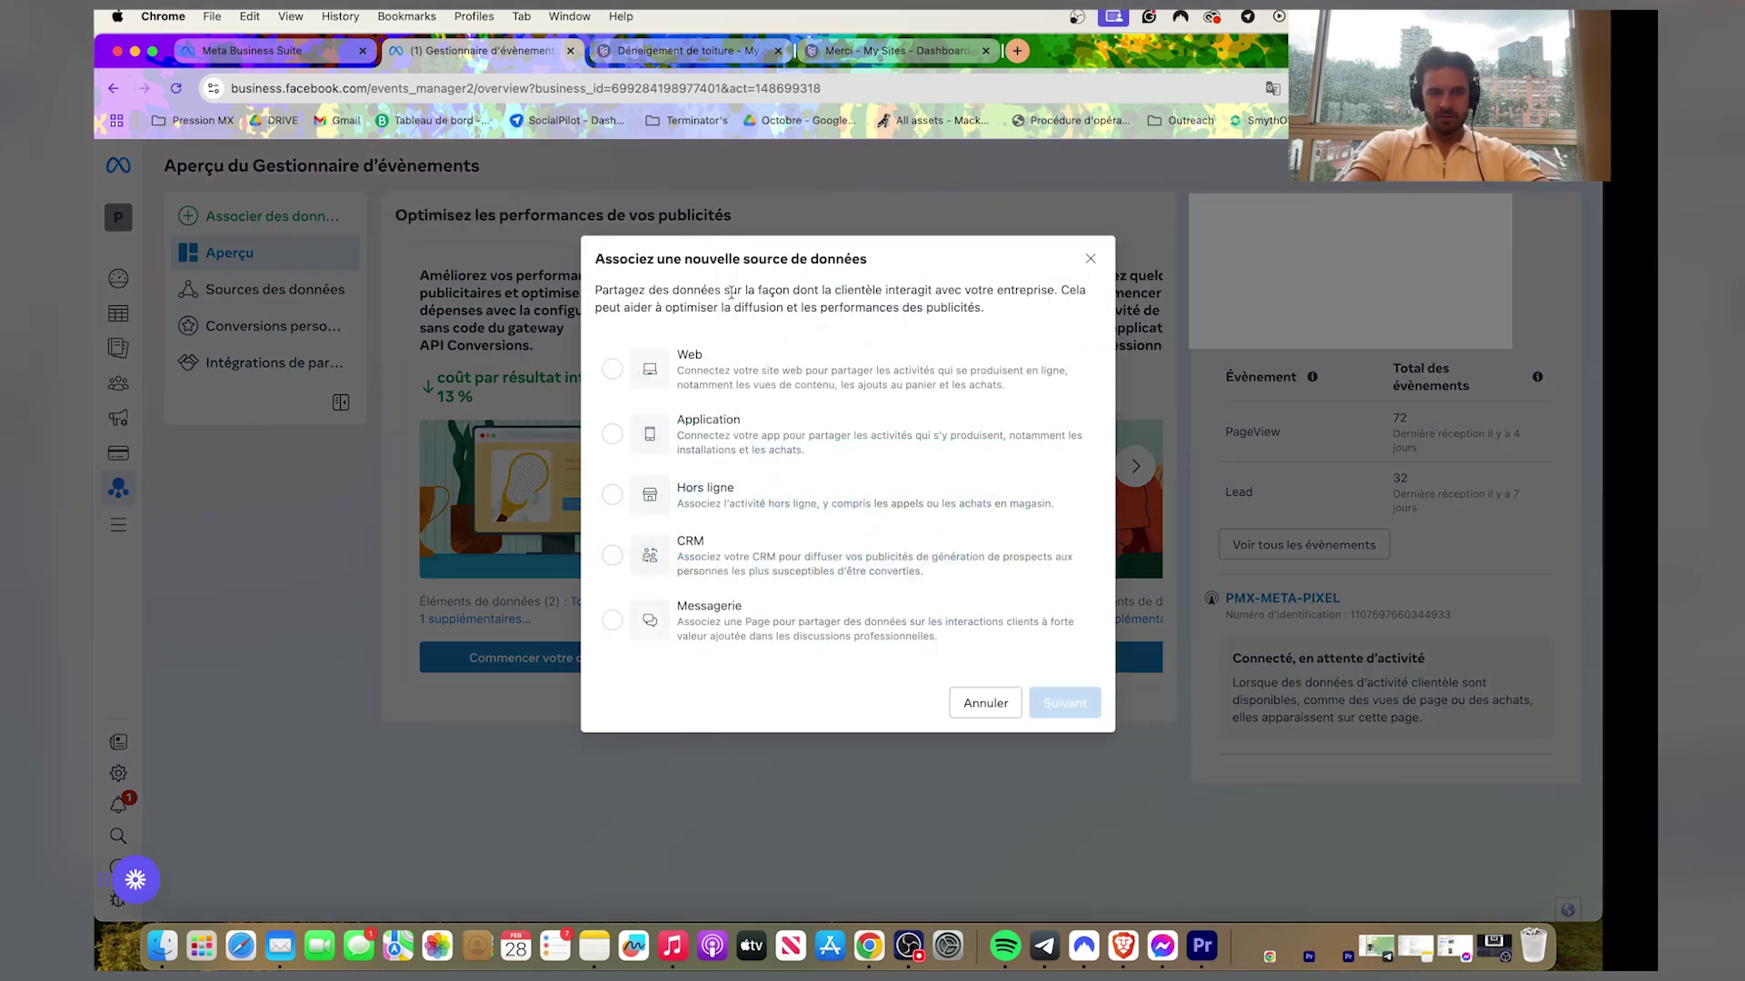
click(616, 373)
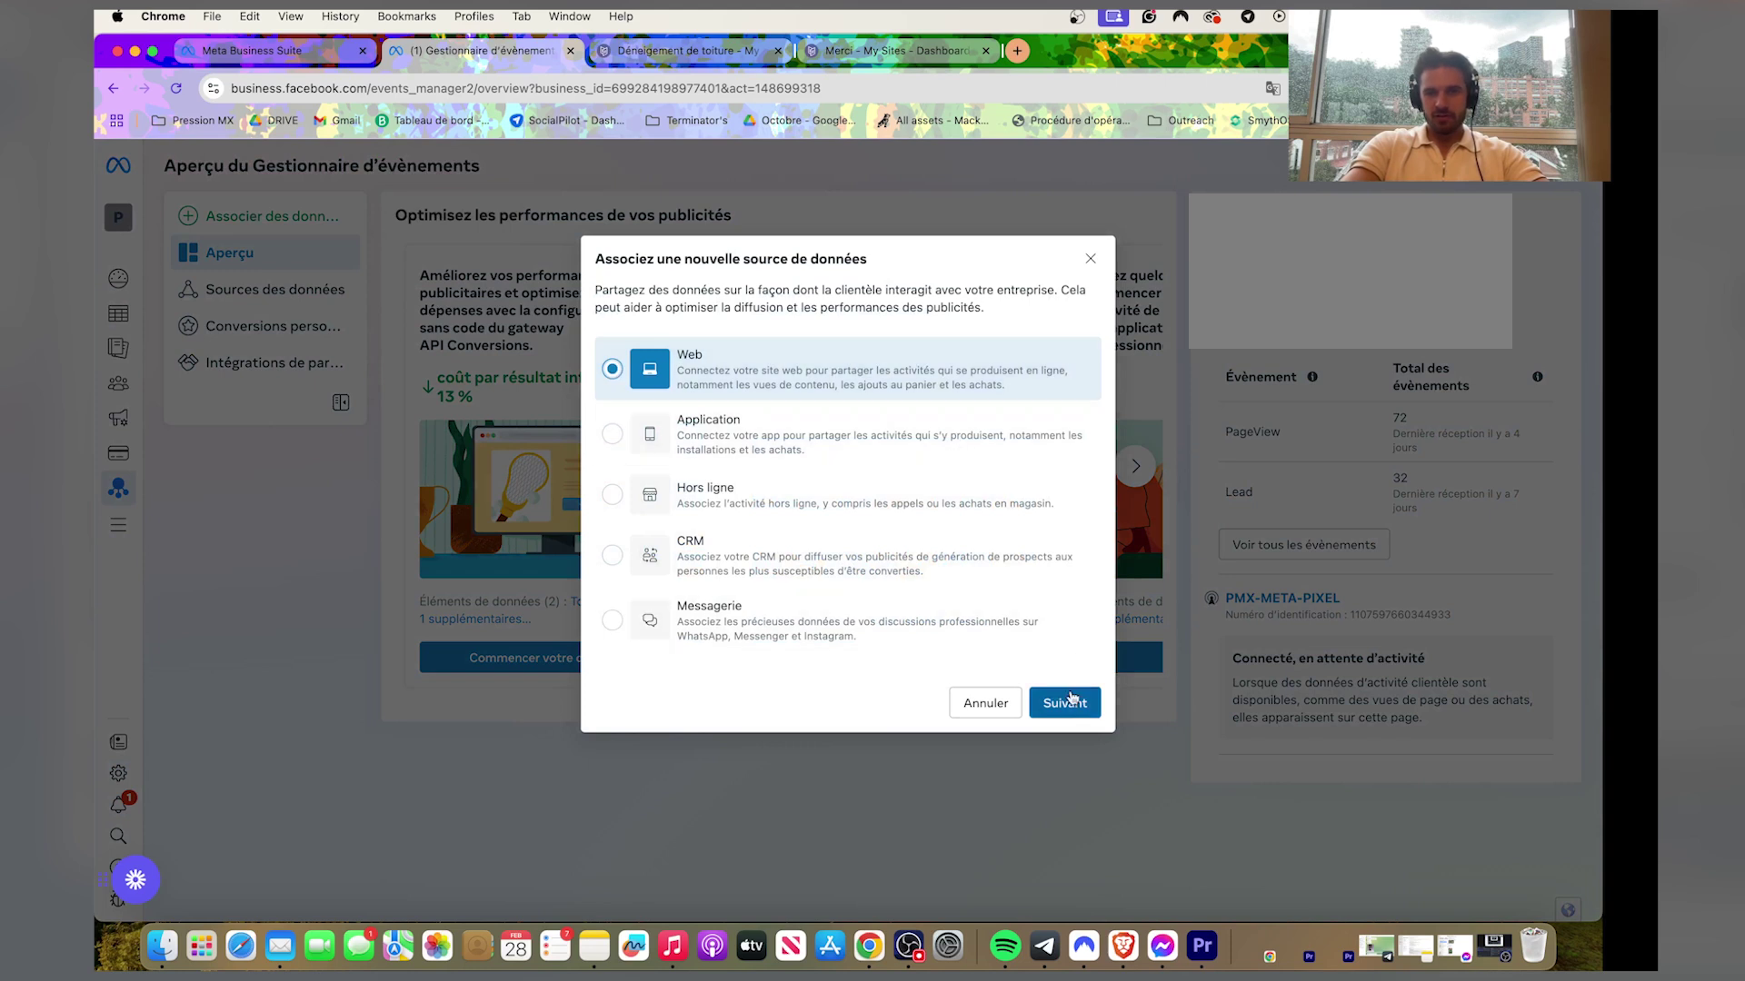
click(1065, 703)
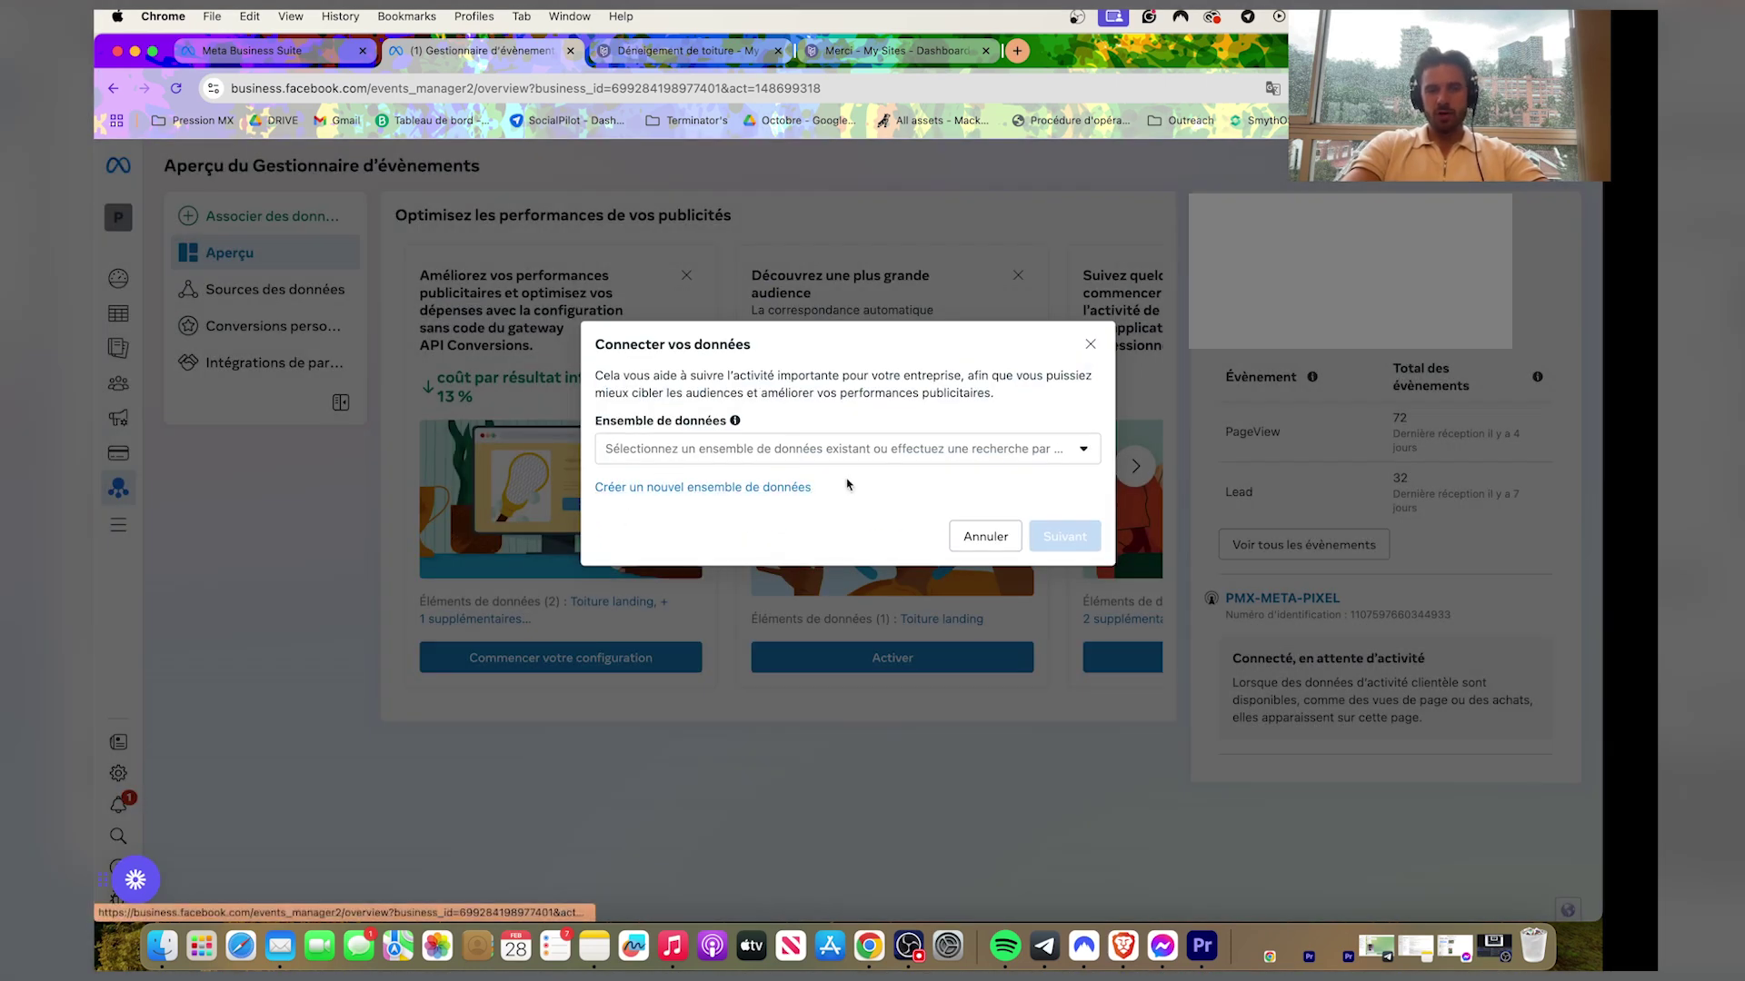
Create a new dataset named 'Landing Page For Winter stuff'.
click(698, 488)
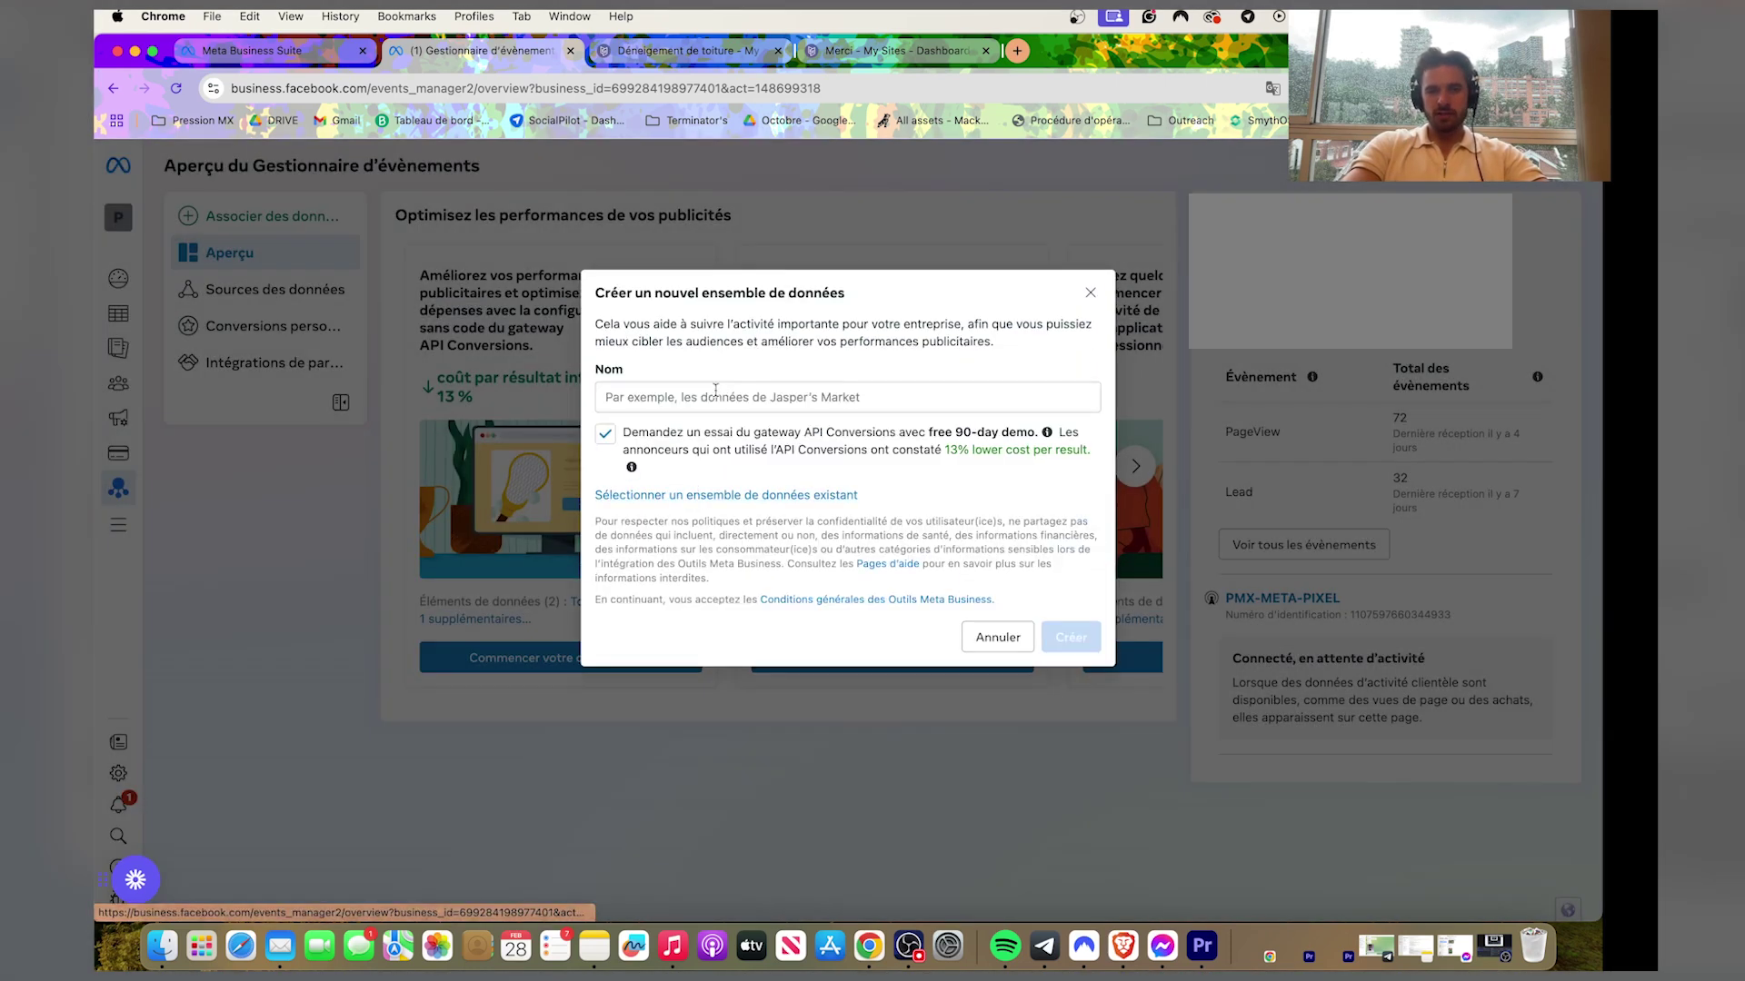
click(715, 393)
text(a)
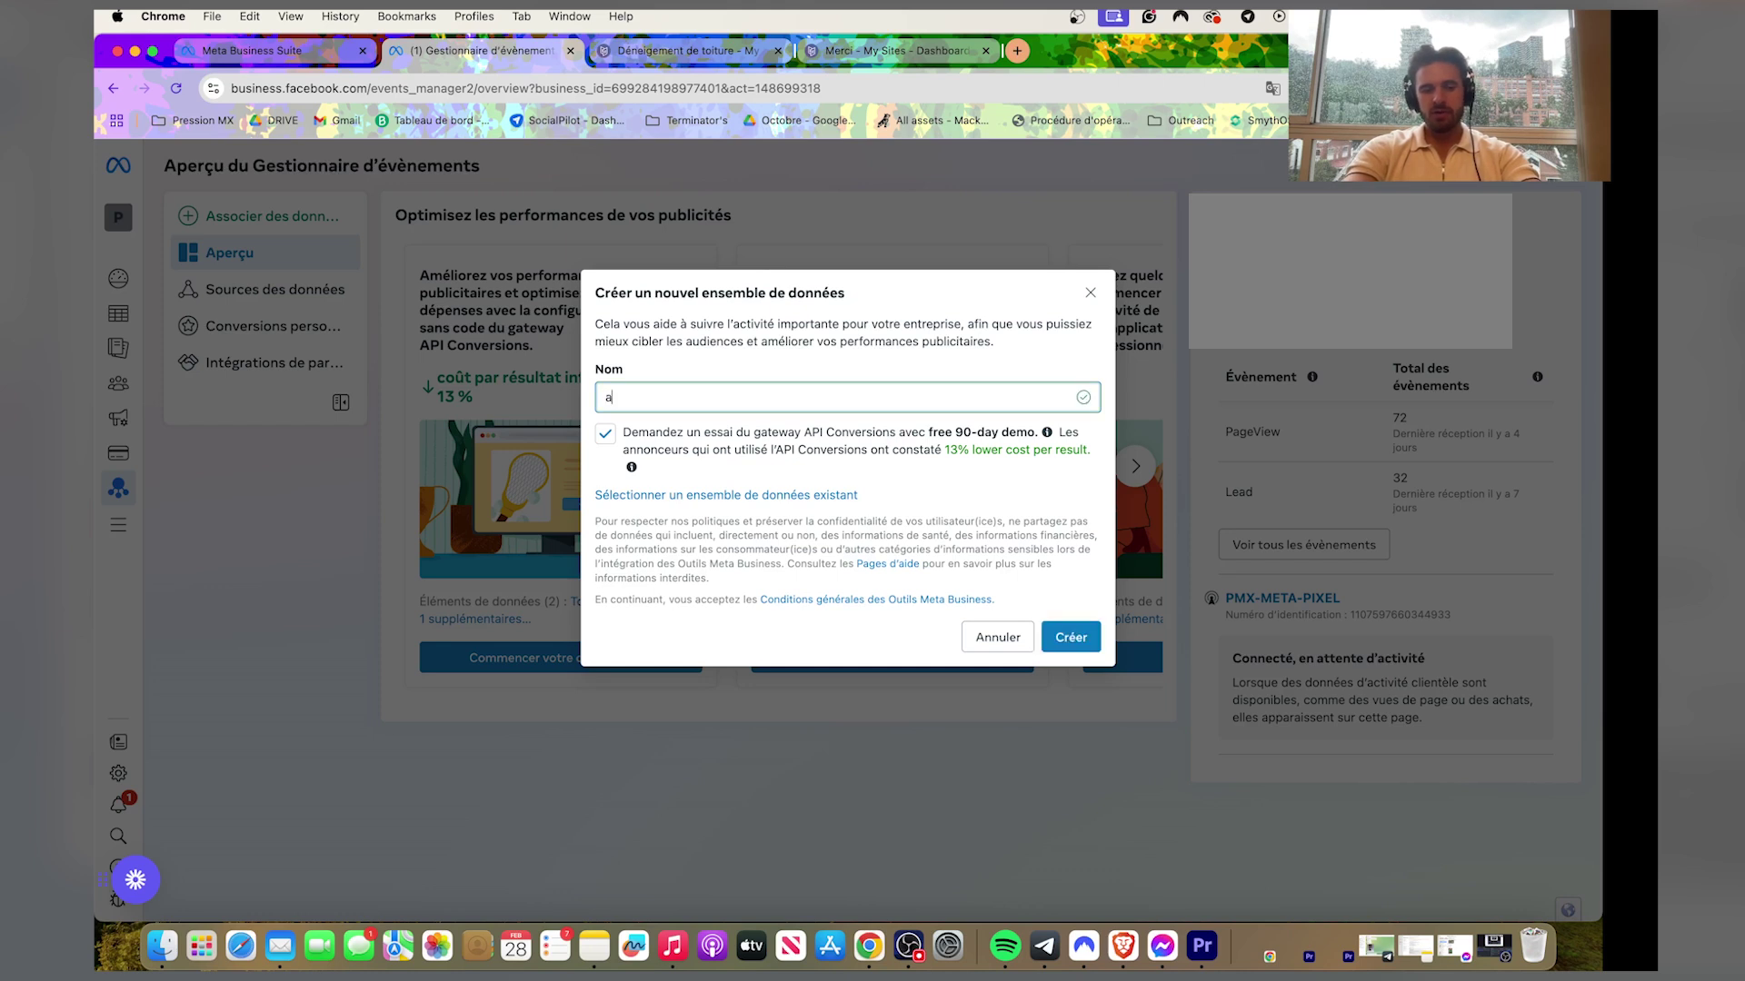
text(ng)
key(BackSpace)
key(BackSpace)
key(BackSpace)
text(Land)
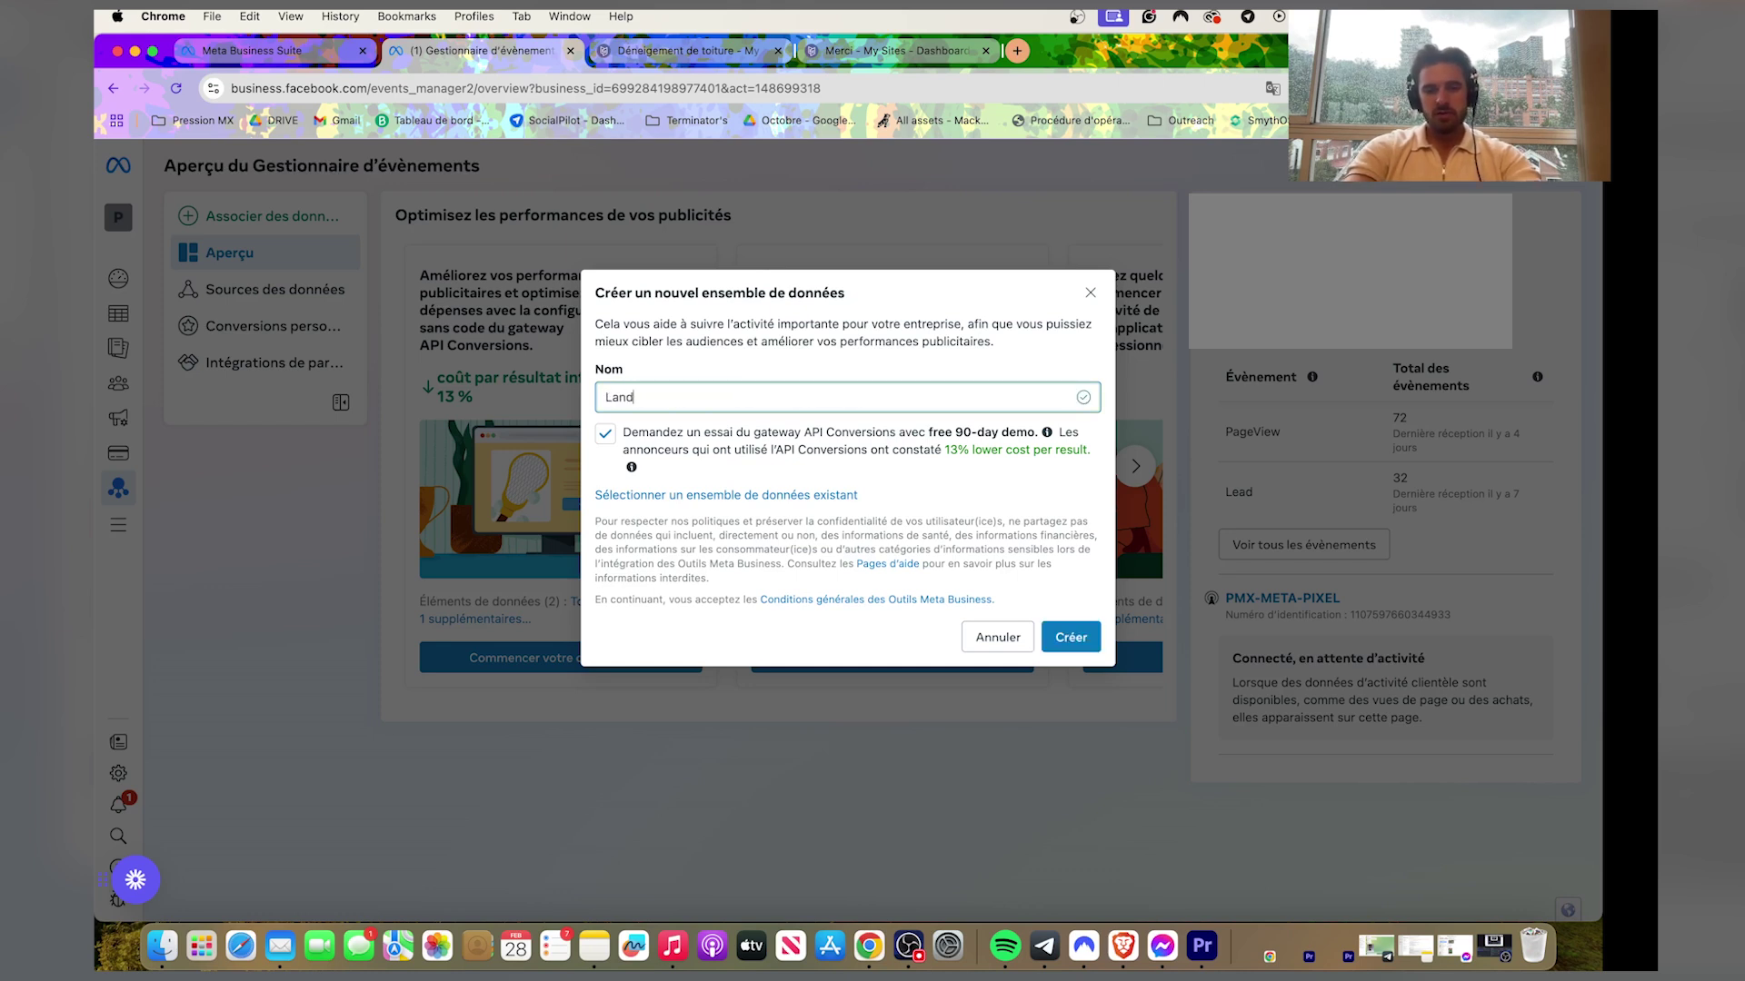
text(ing Page Fo)
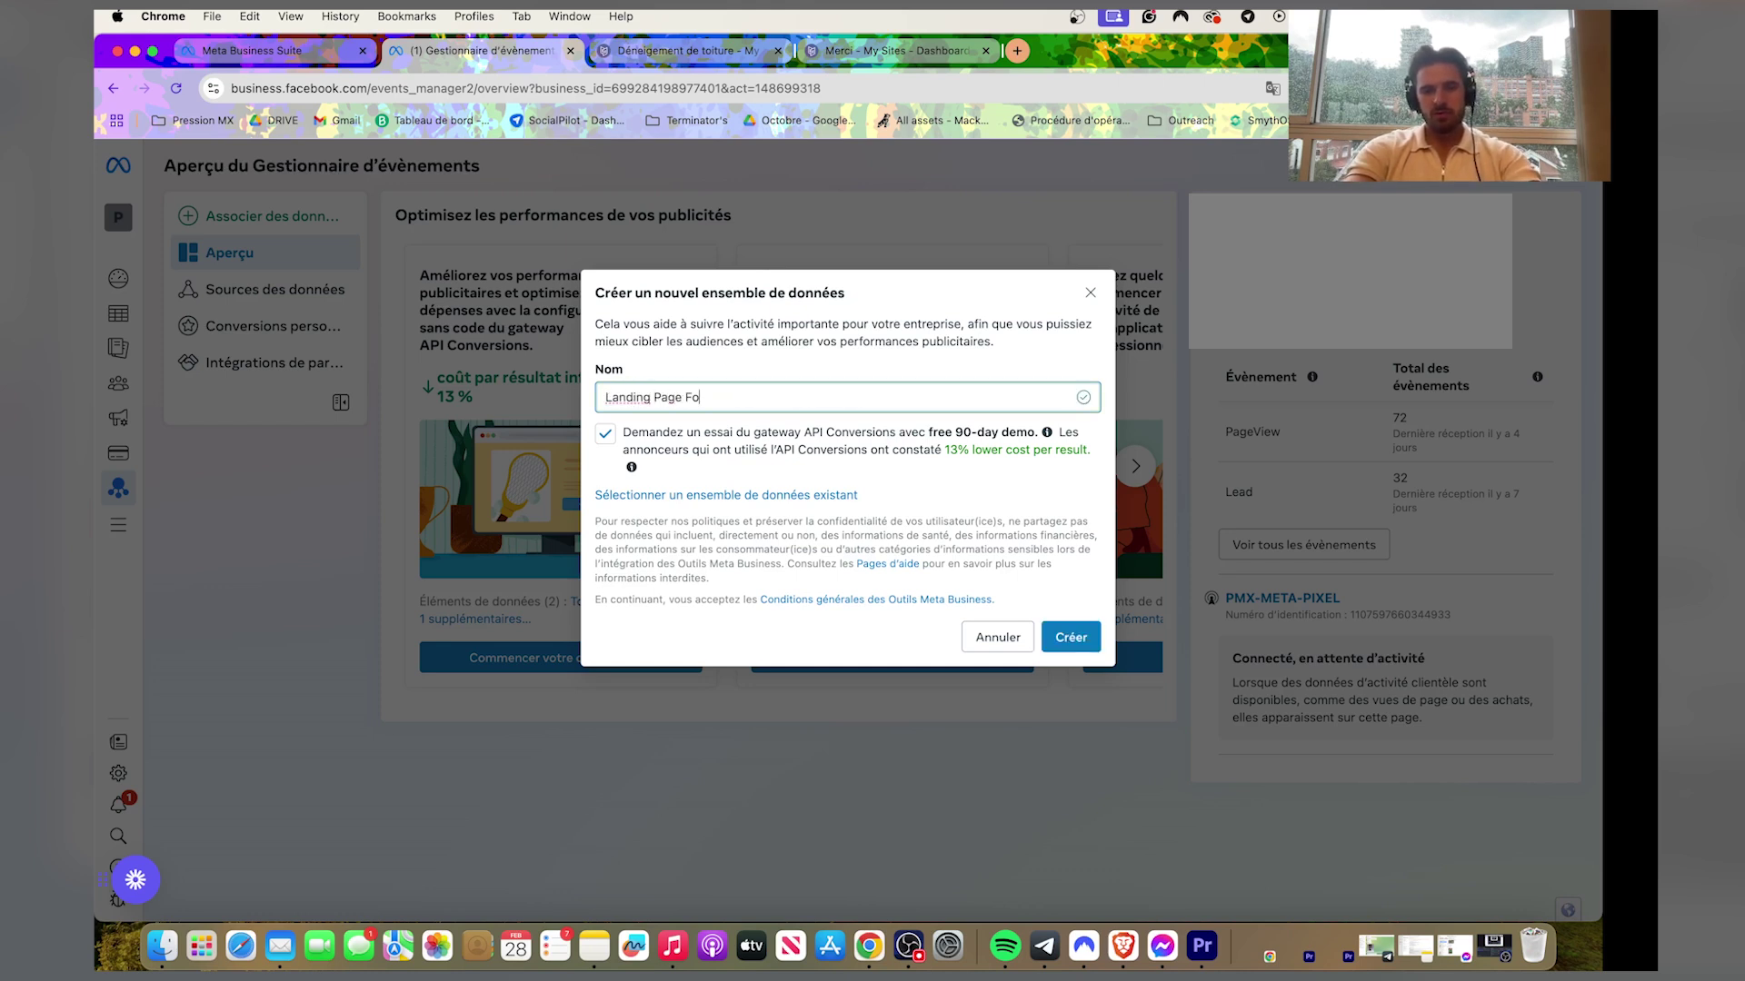
text(r Winter)
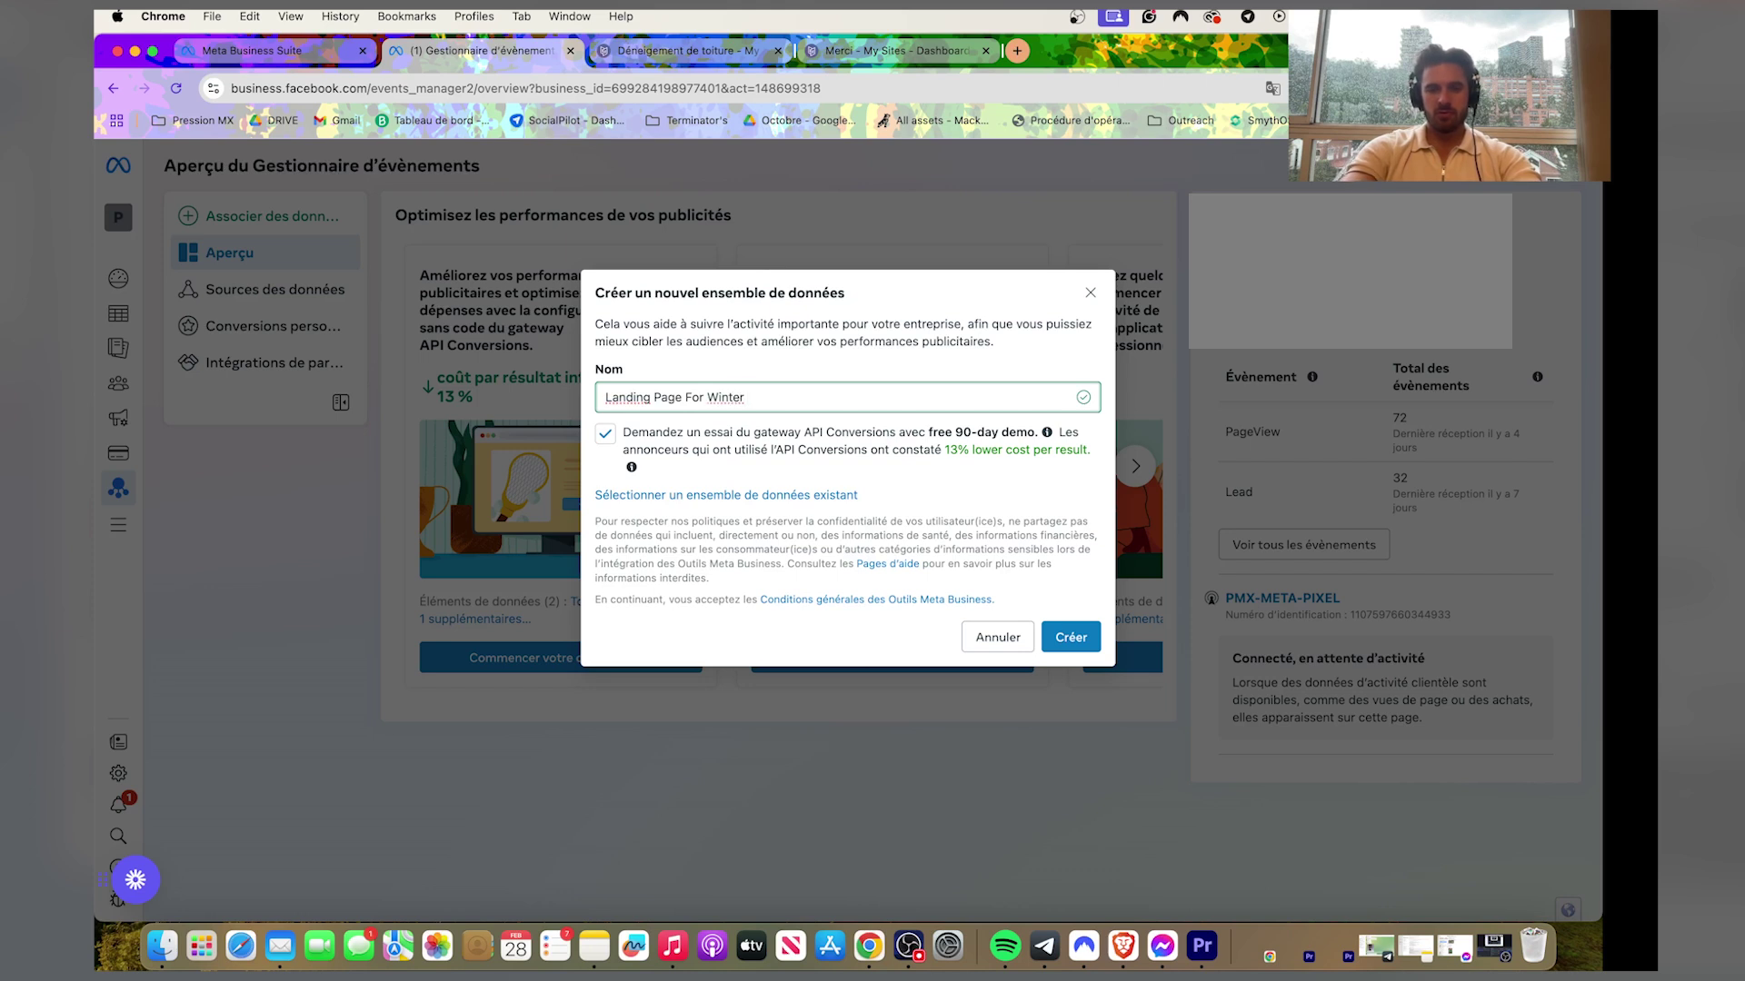
text( stuff)
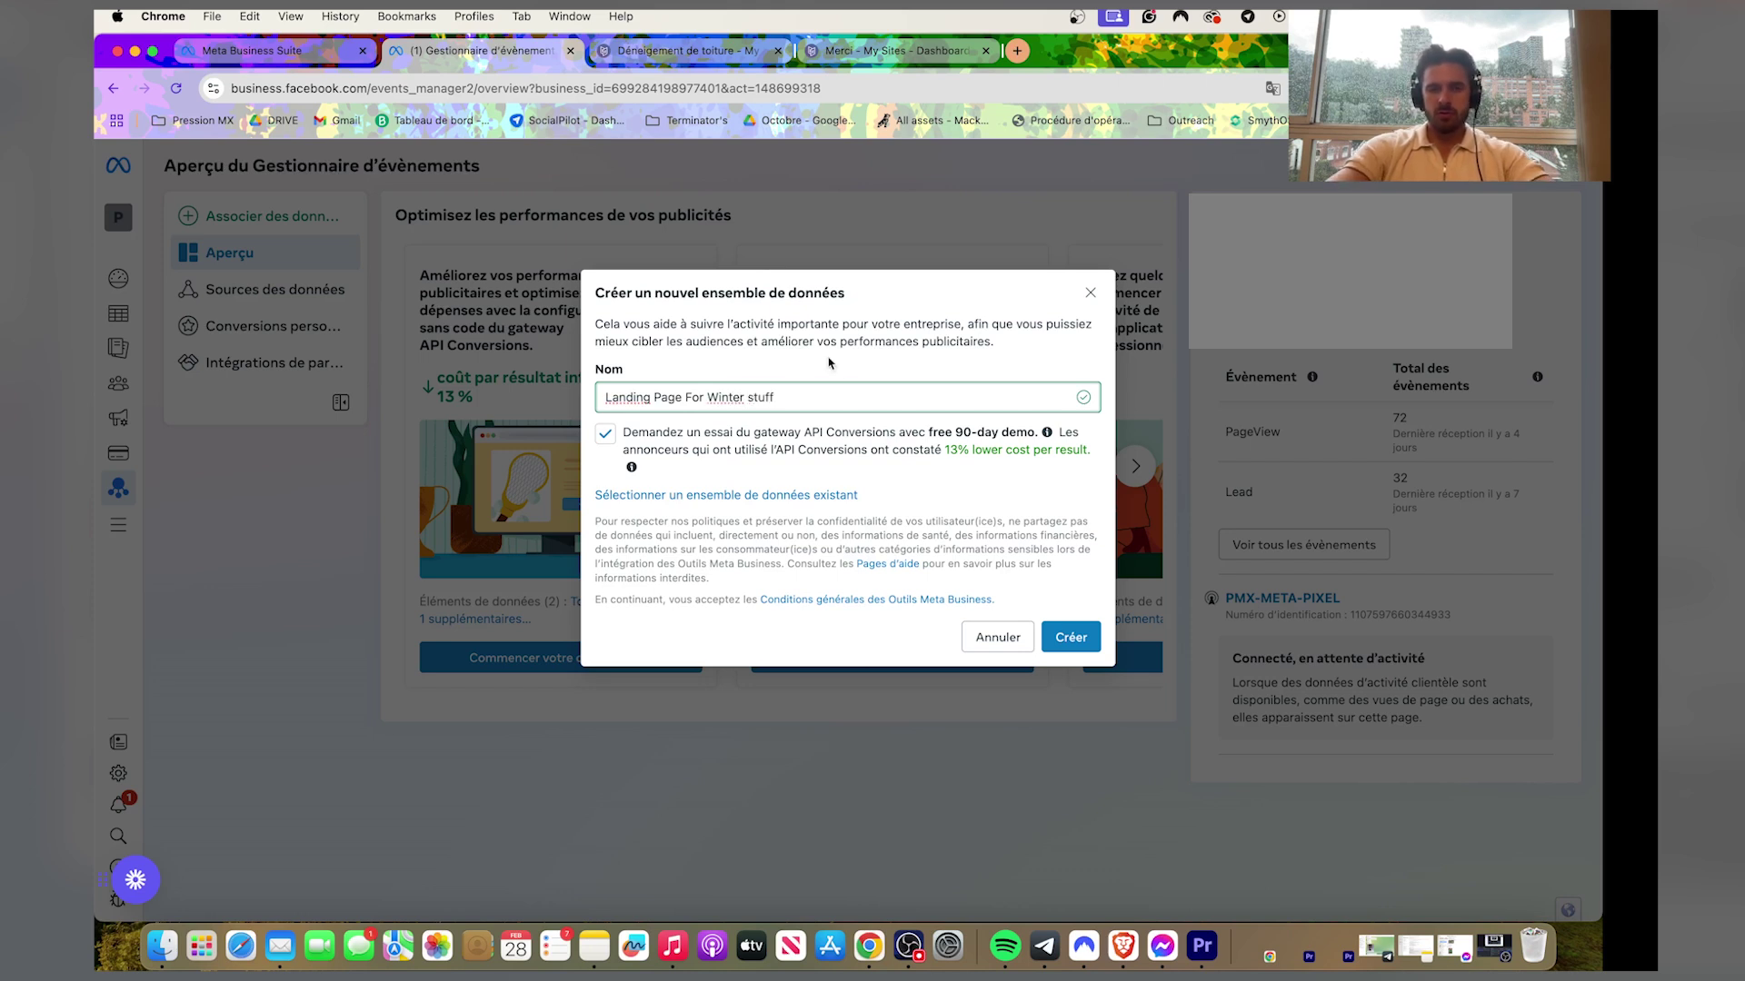
click(1042, 641)
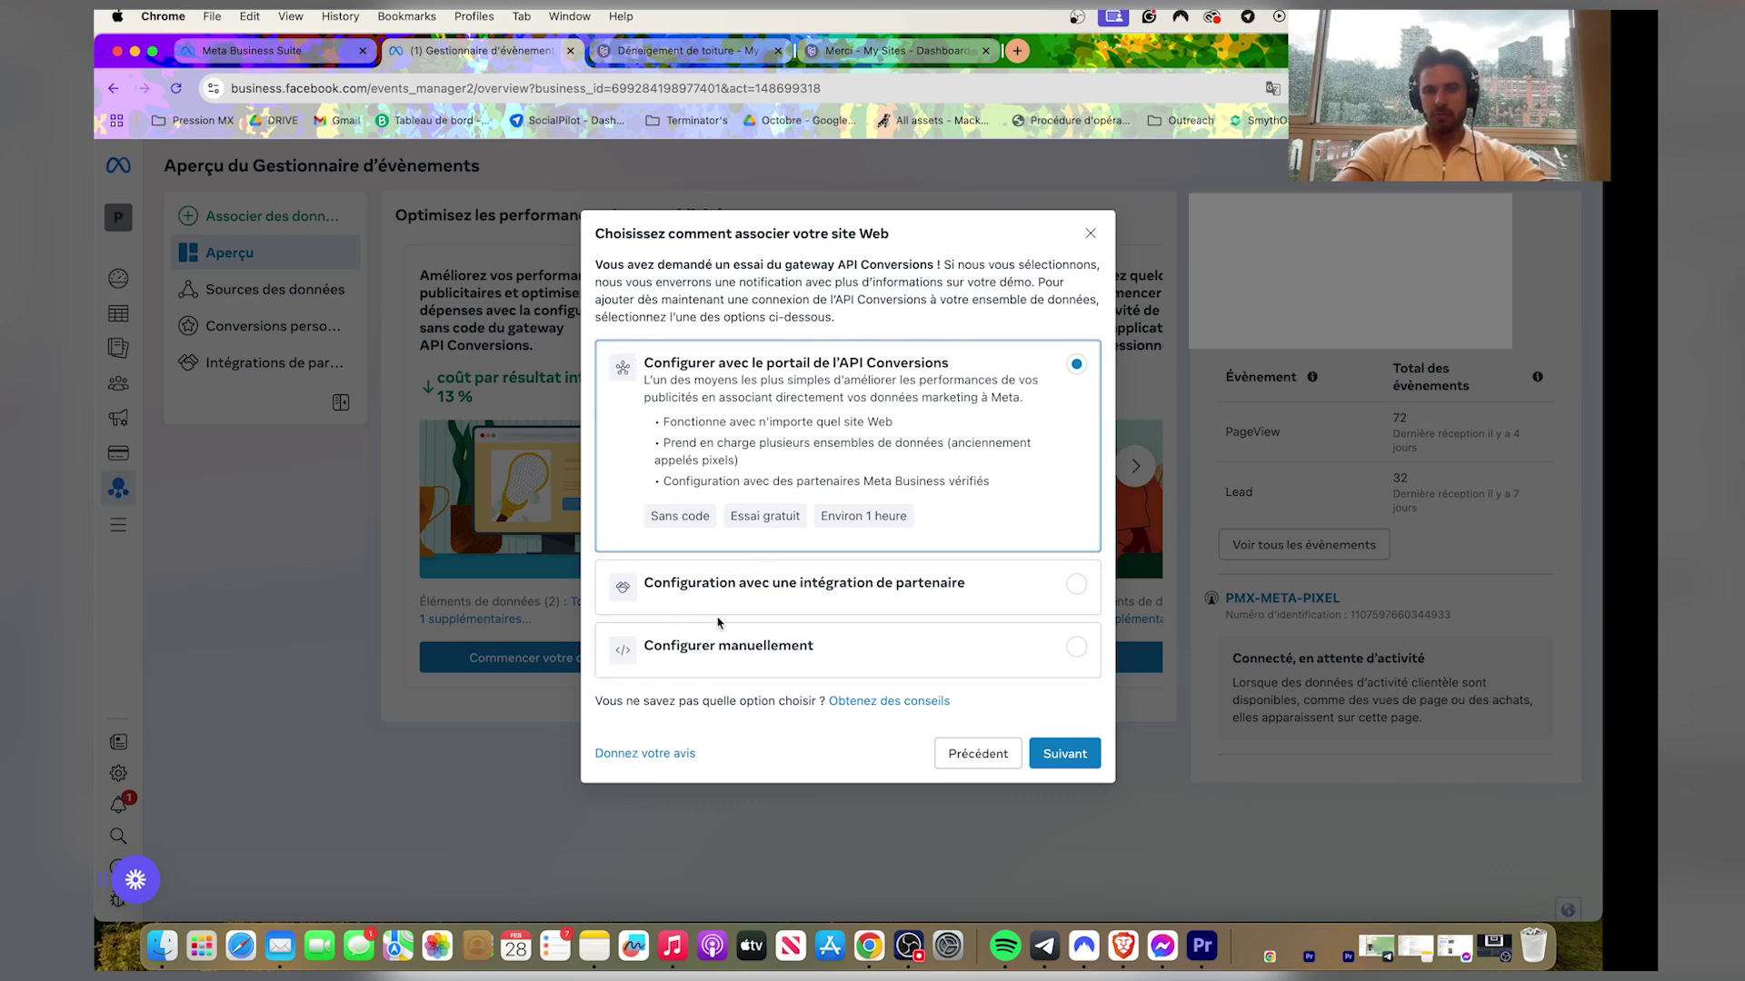
Choose manual setup with Meta Pixel as the connection method.
click(1050, 673)
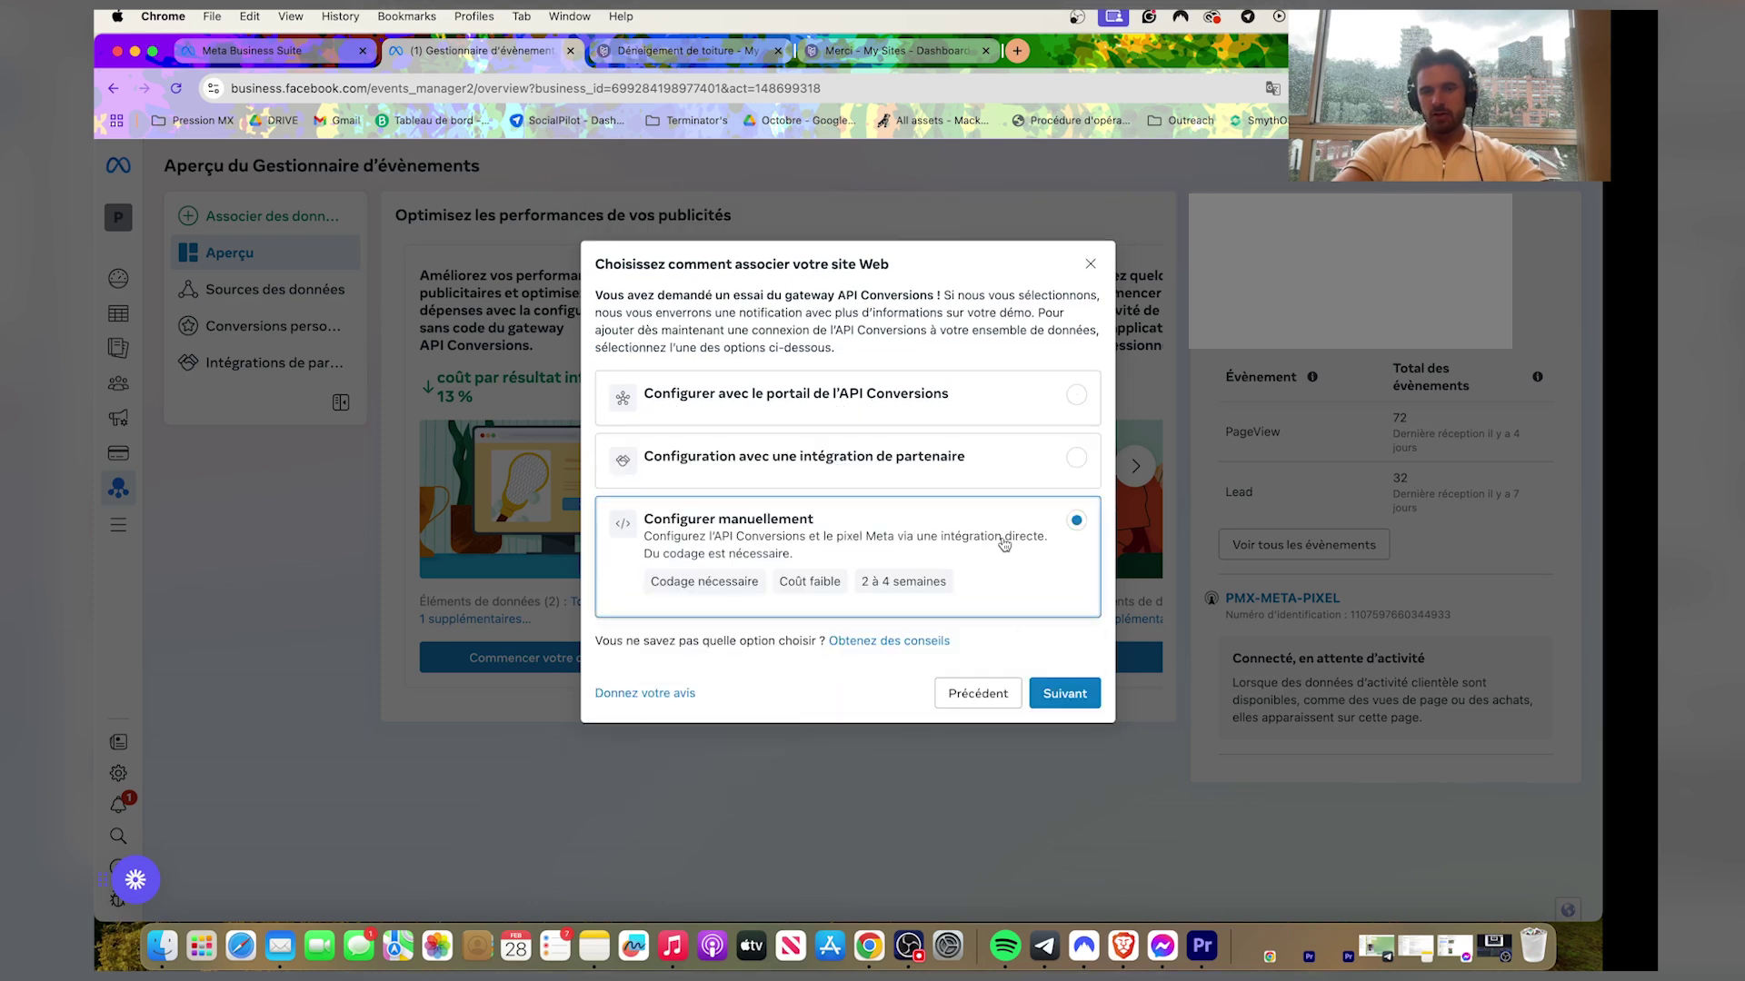
click(1053, 700)
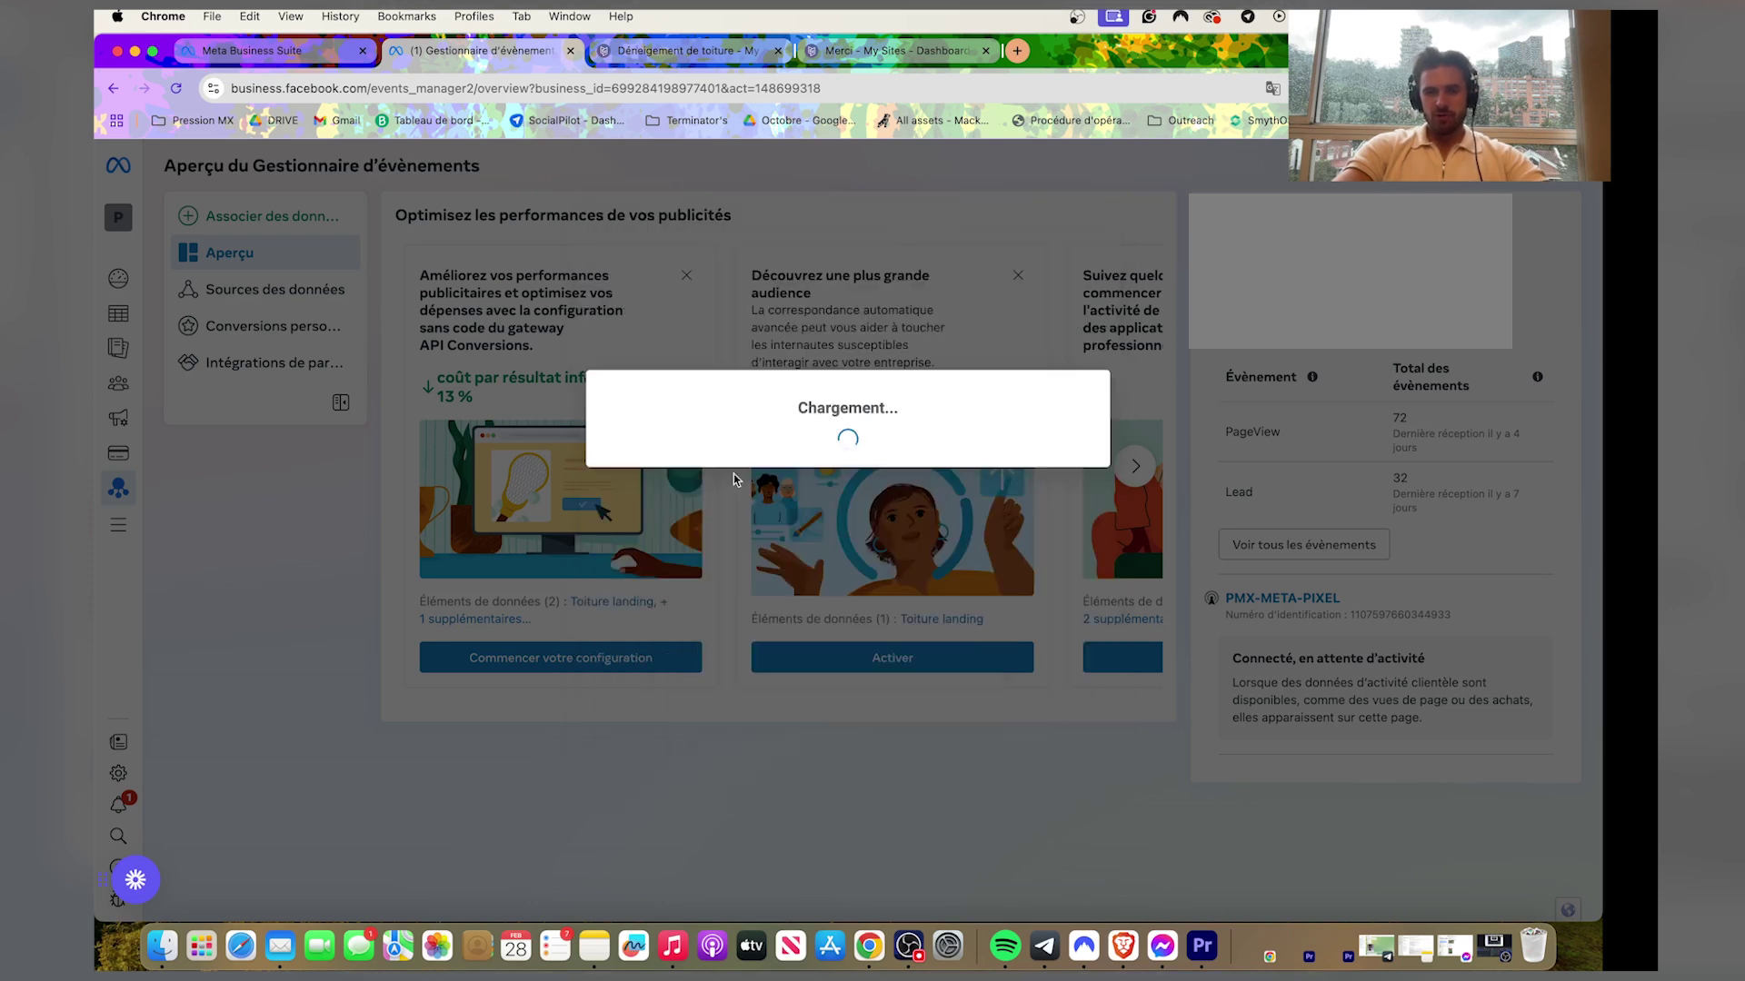
click(1008, 483)
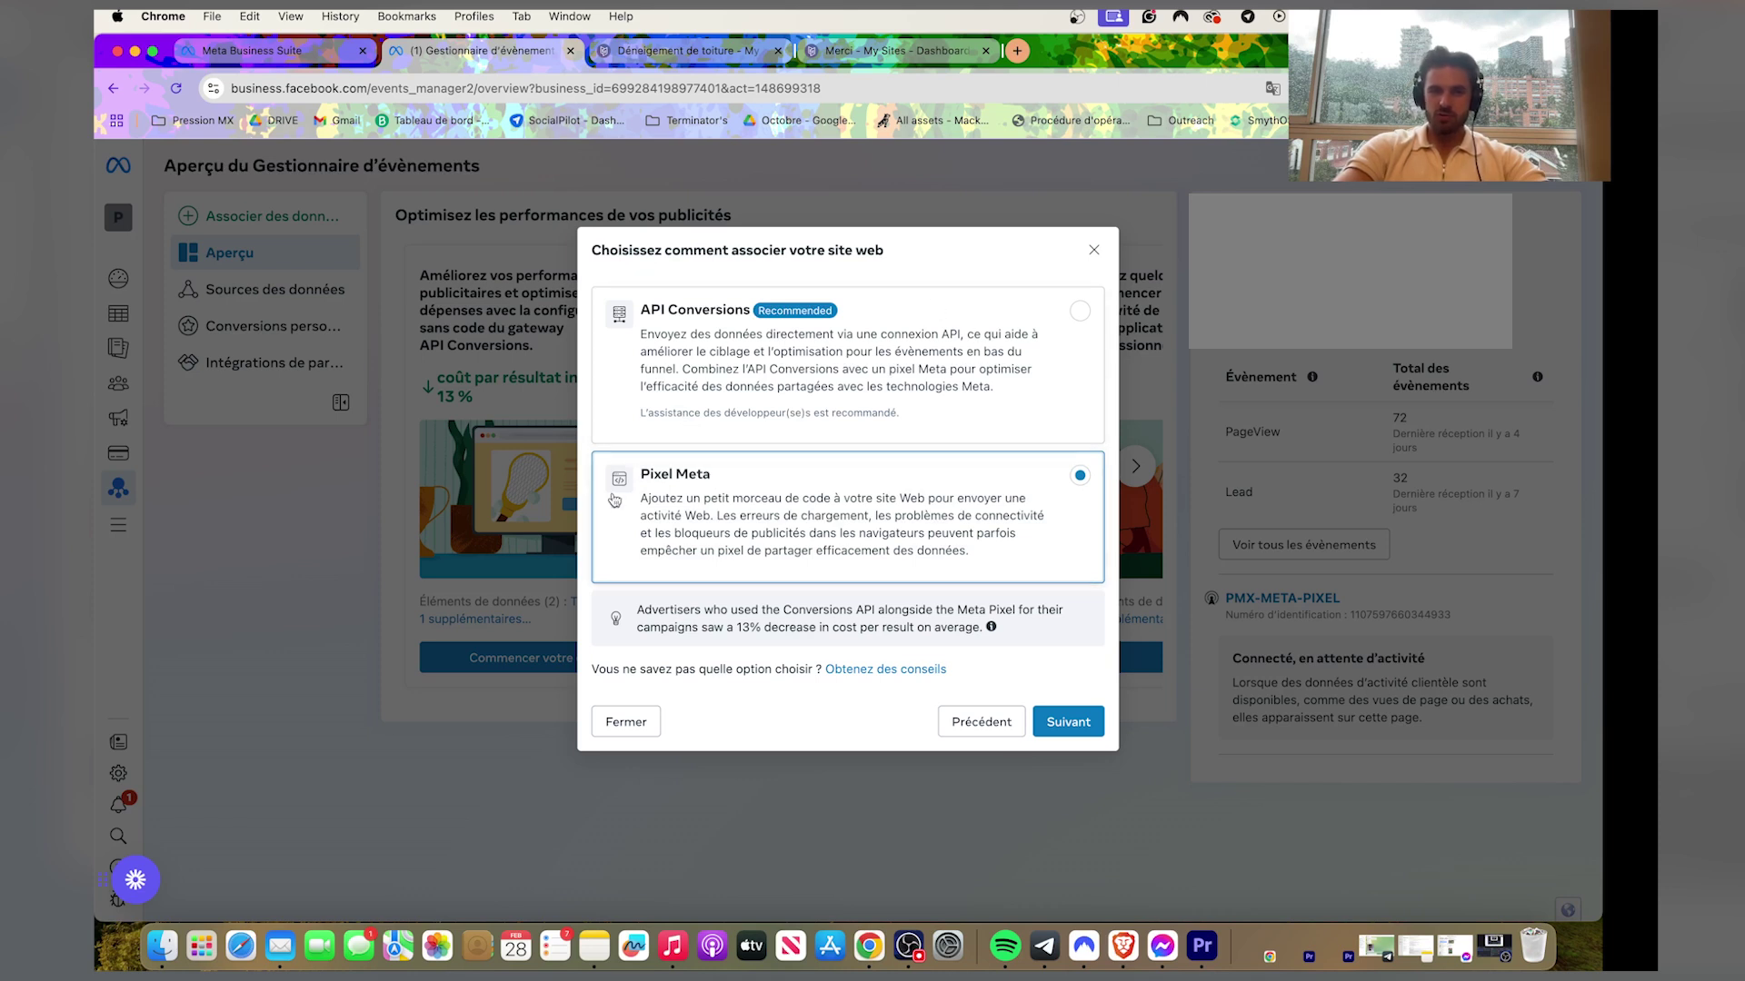
Proceed to the new pixel's setup, copy its base code, and go to the Carrd editor.
click(1068, 721)
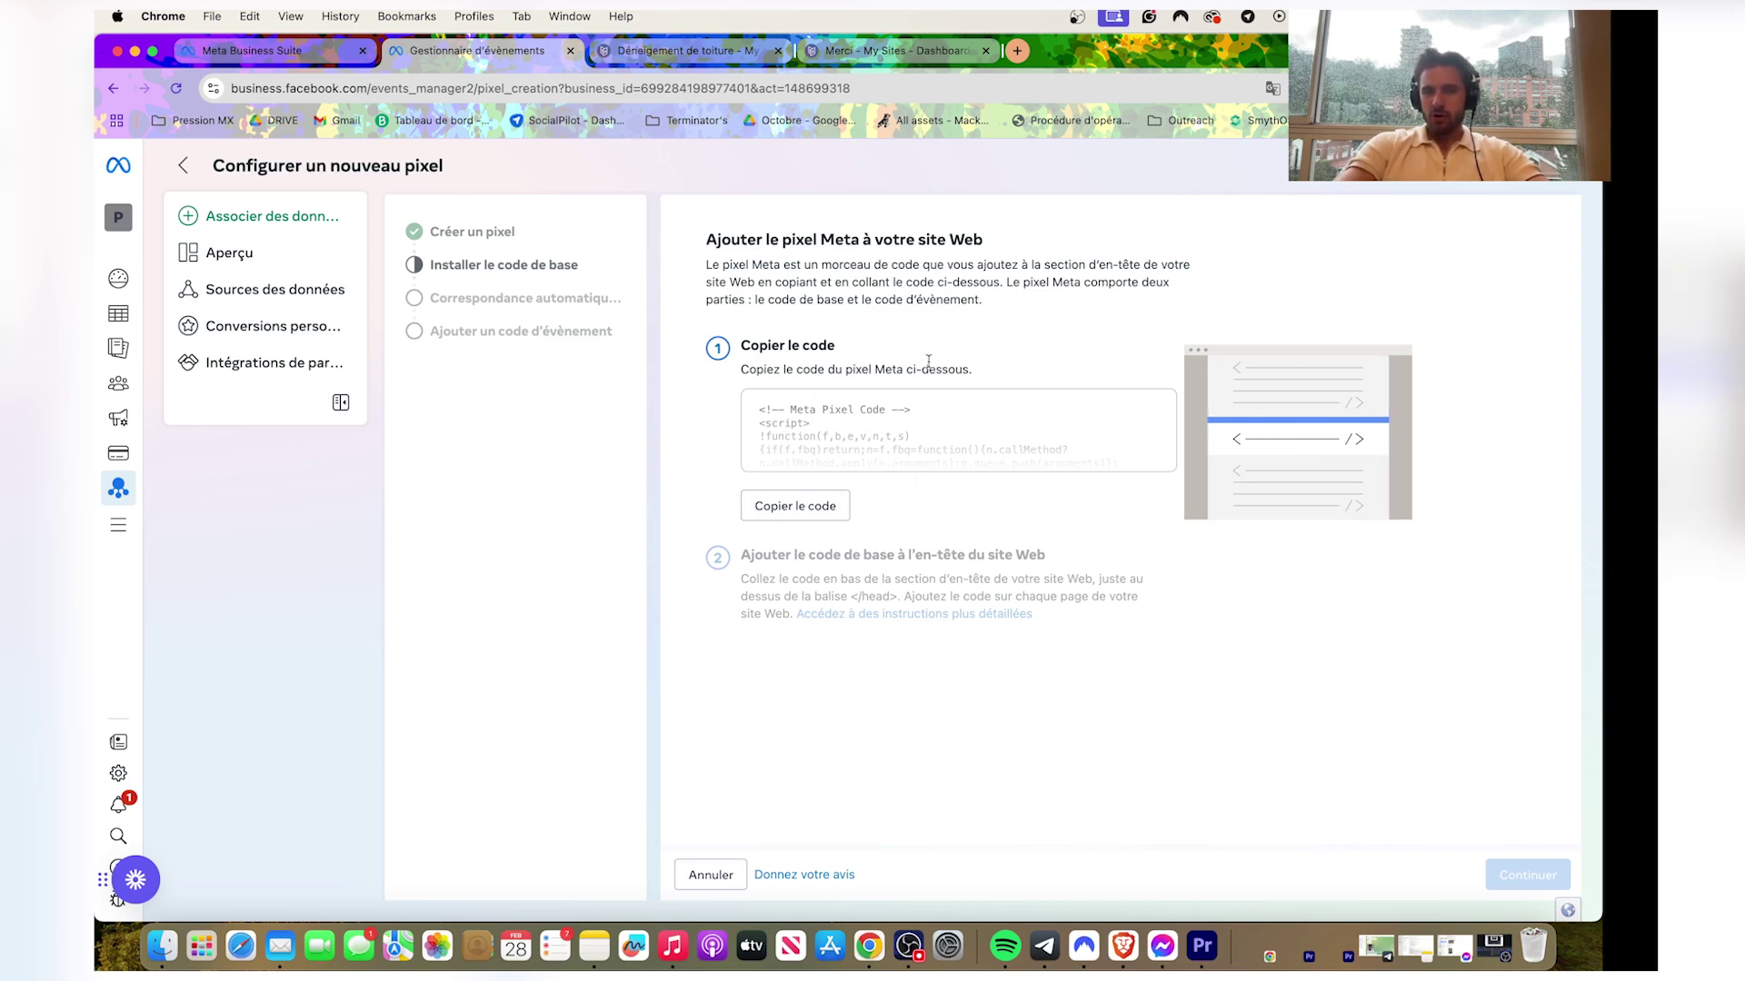
click(797, 509)
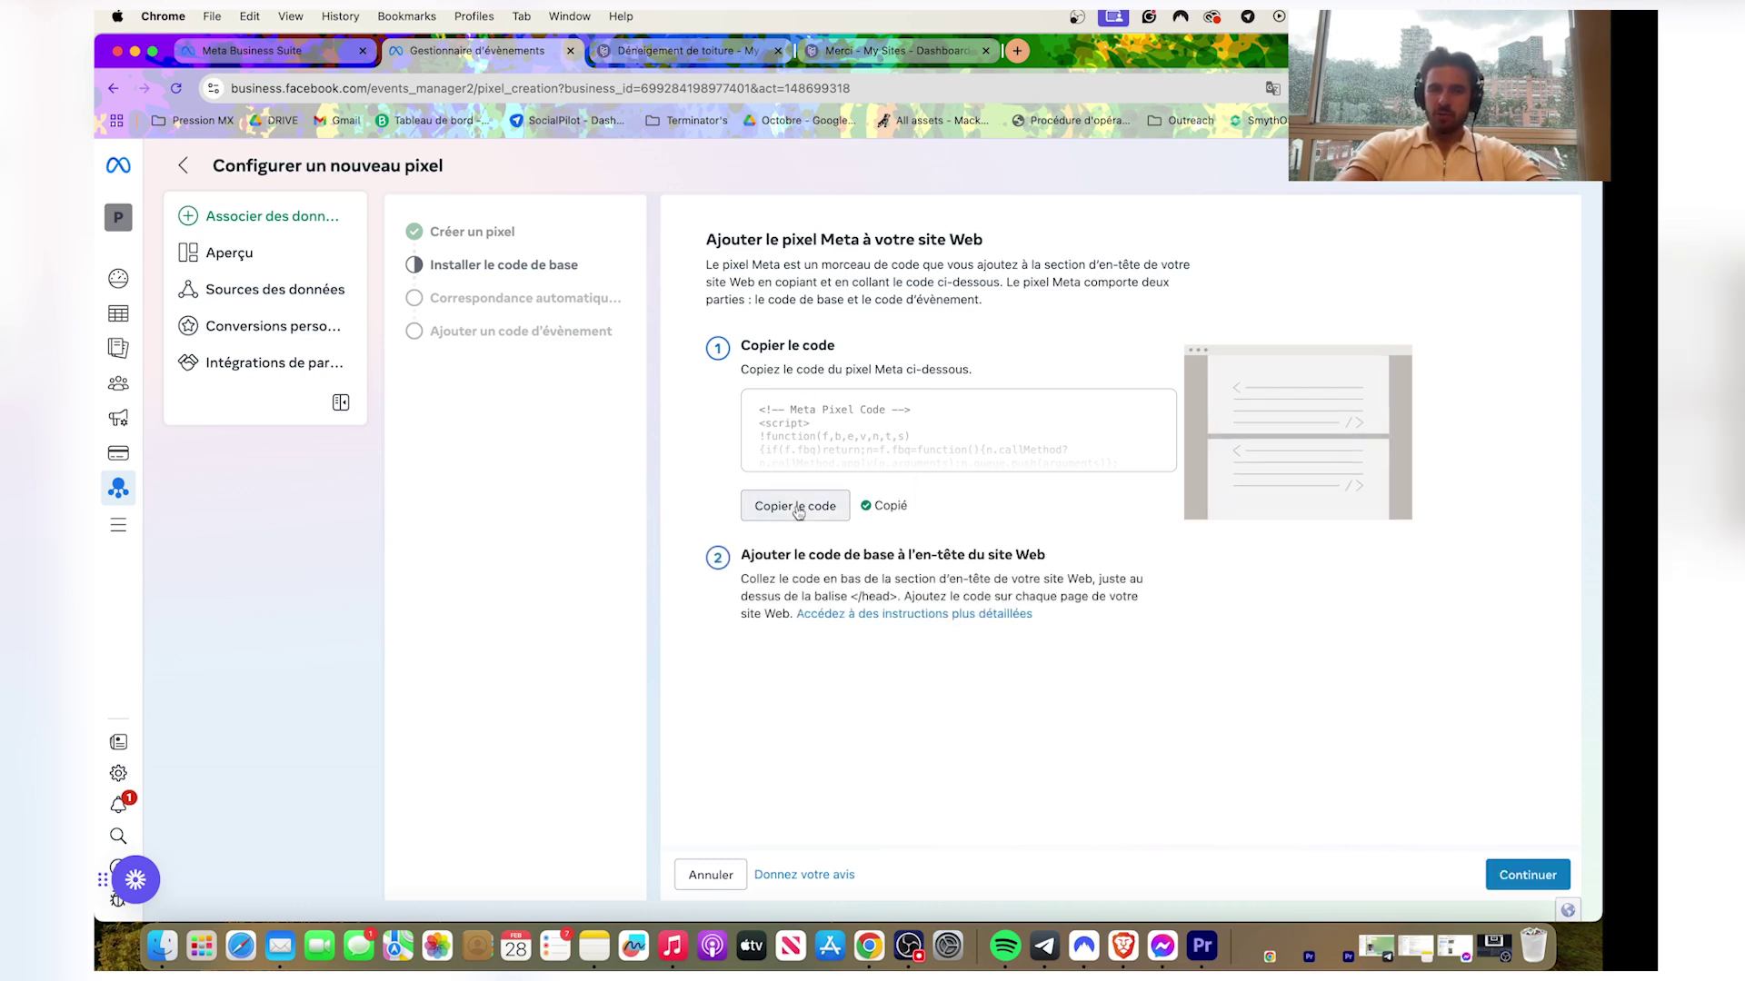
click(690, 54)
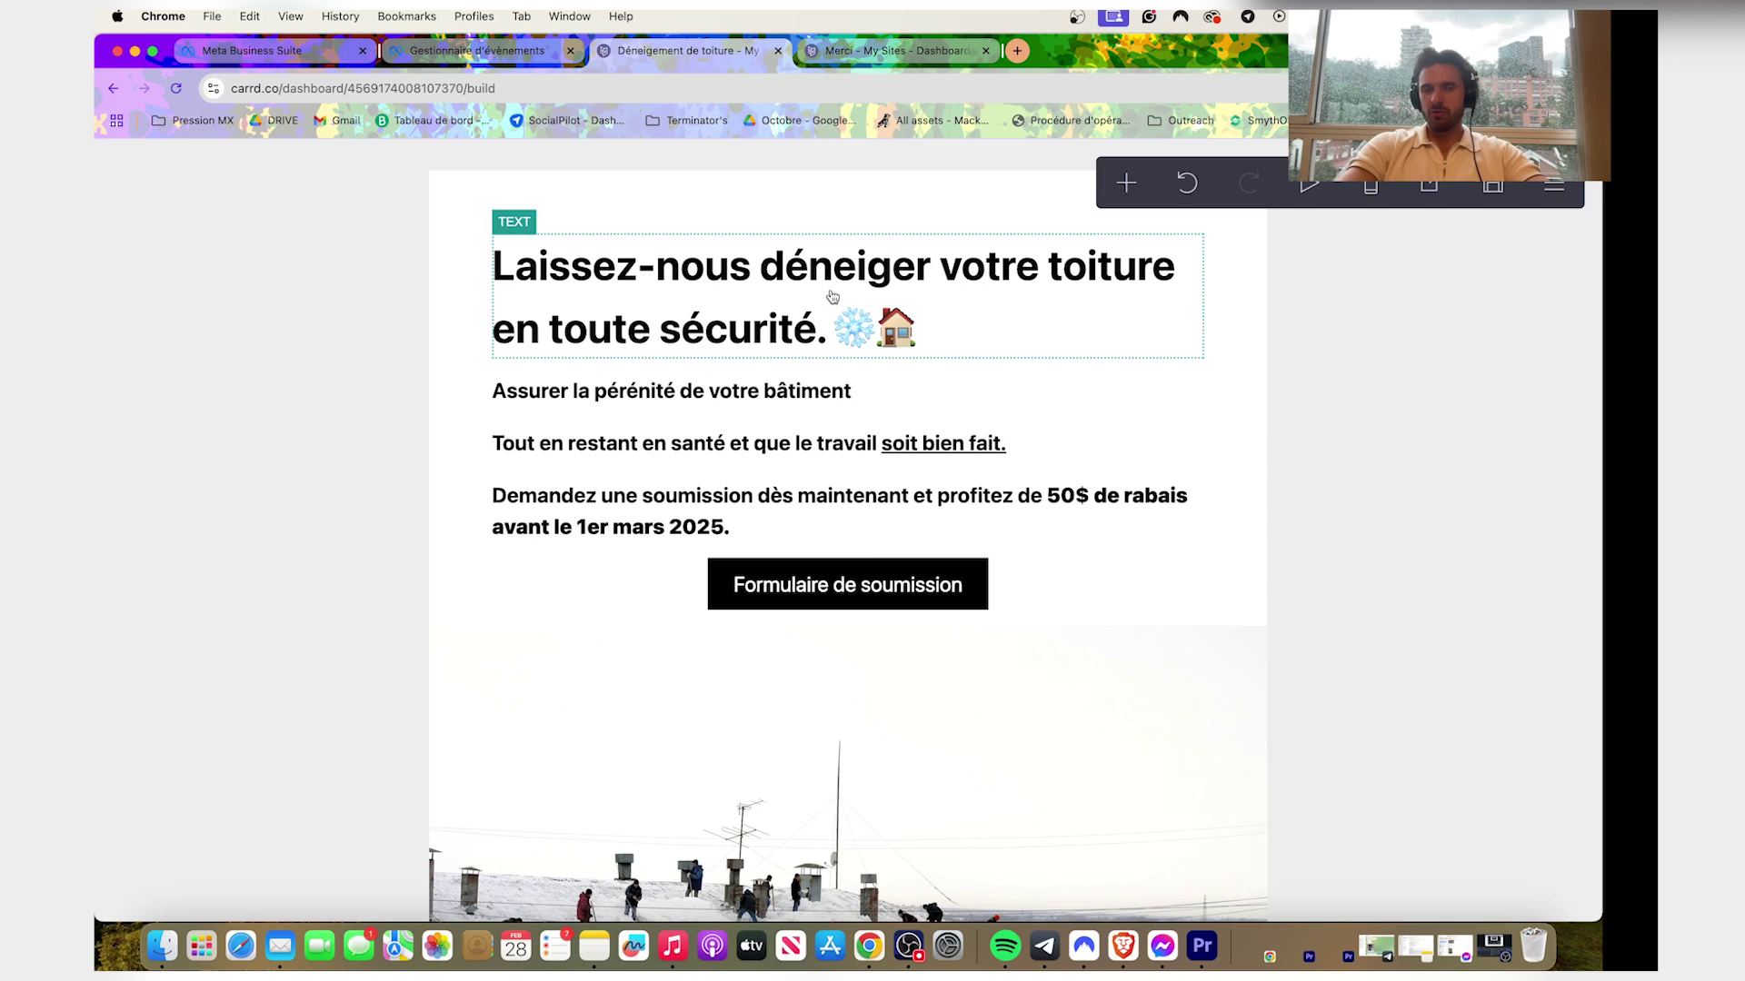
Add a Control element below the countdown timer and set its type to Header Marker.
scroll(861, 759, down, 20)
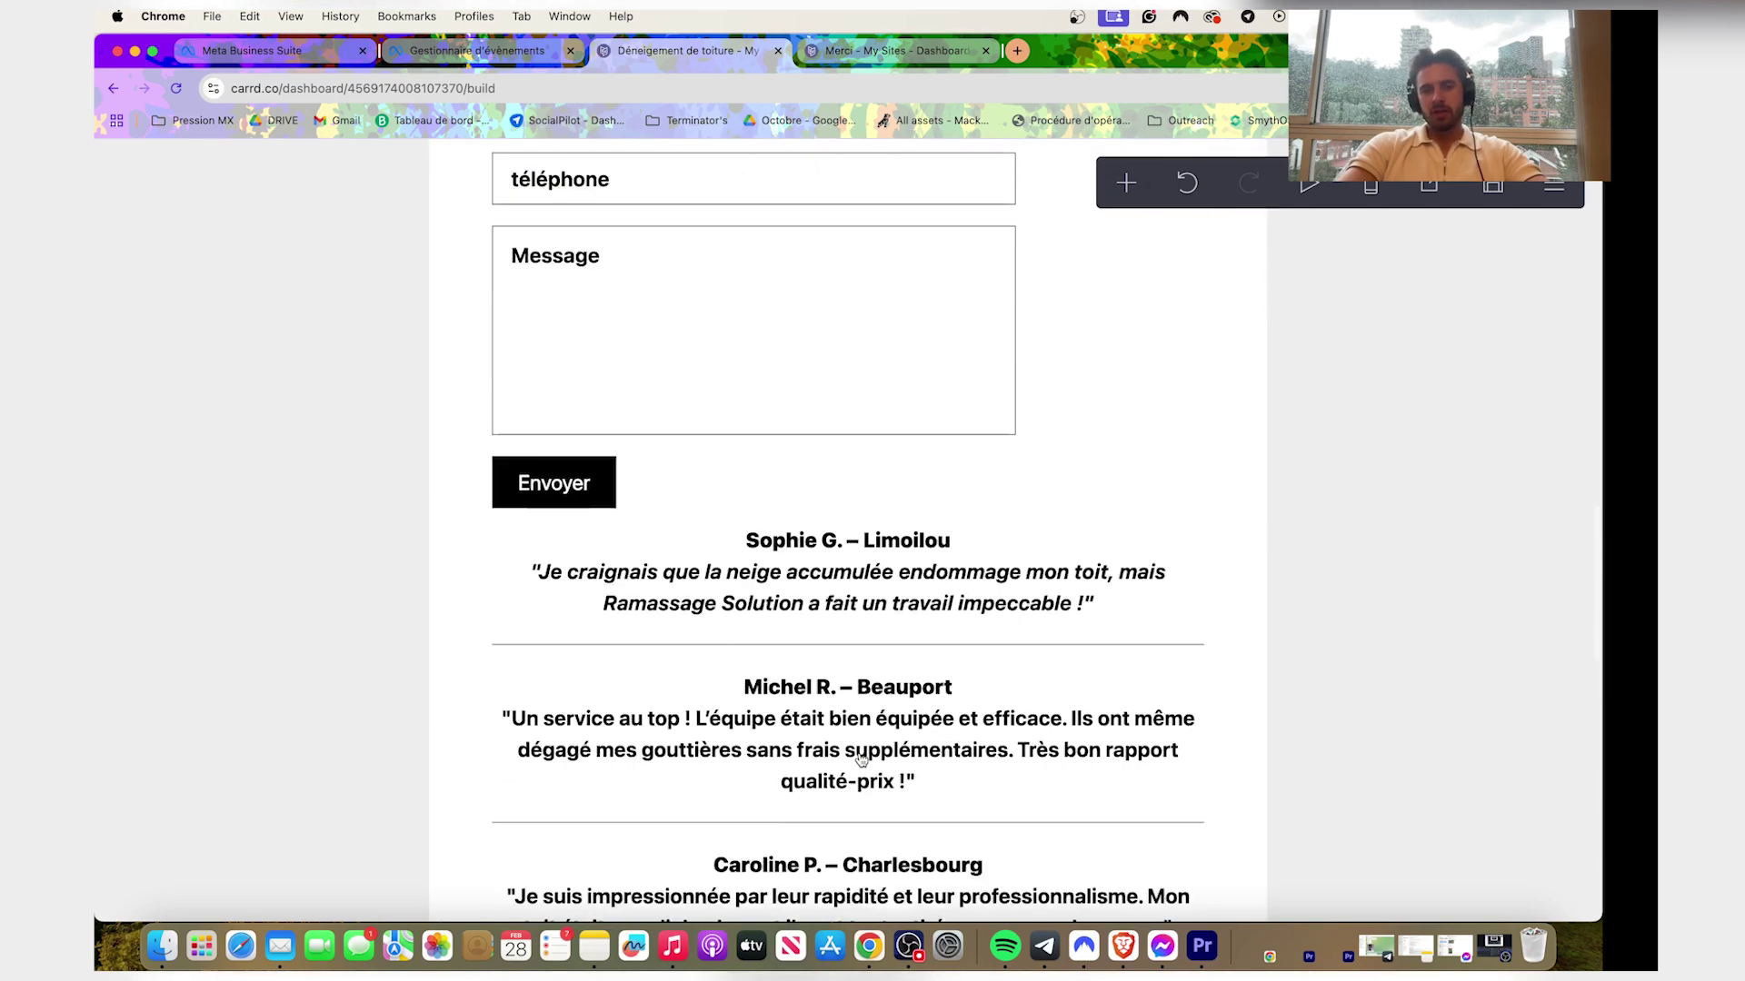
scroll(860, 760, up, 6)
scroll(861, 759, up, 20)
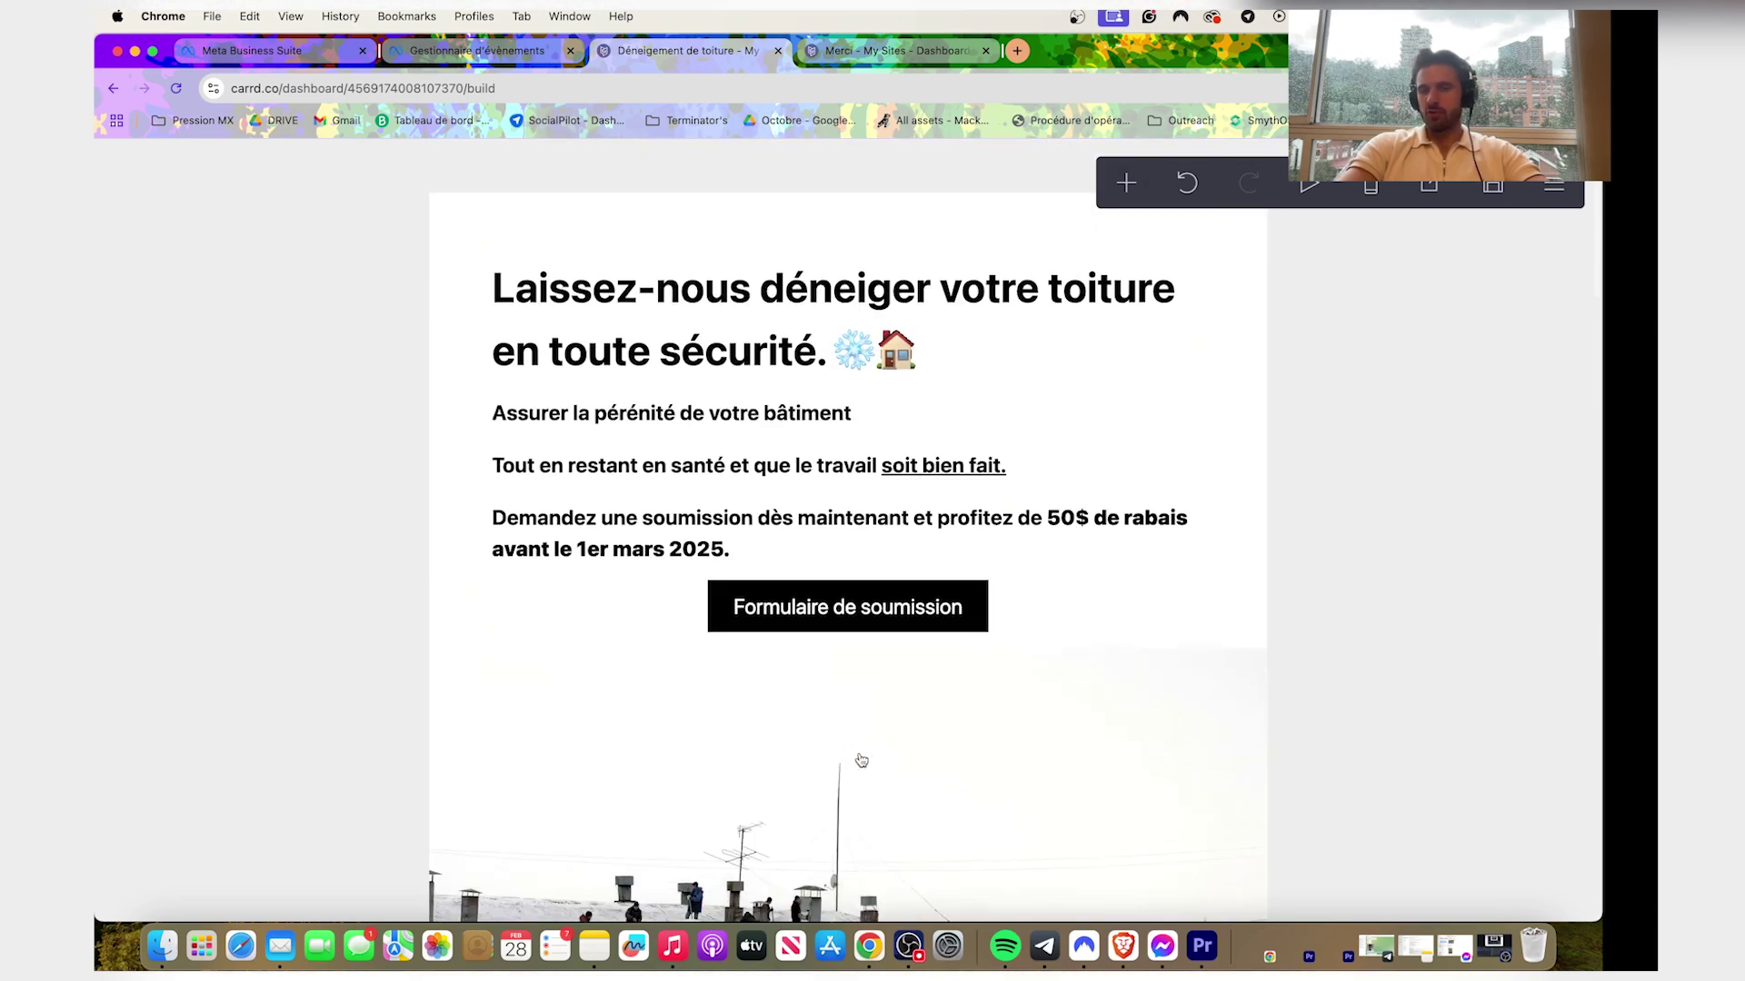
scroll(861, 760, down, 15)
scroll(860, 760, down, 20)
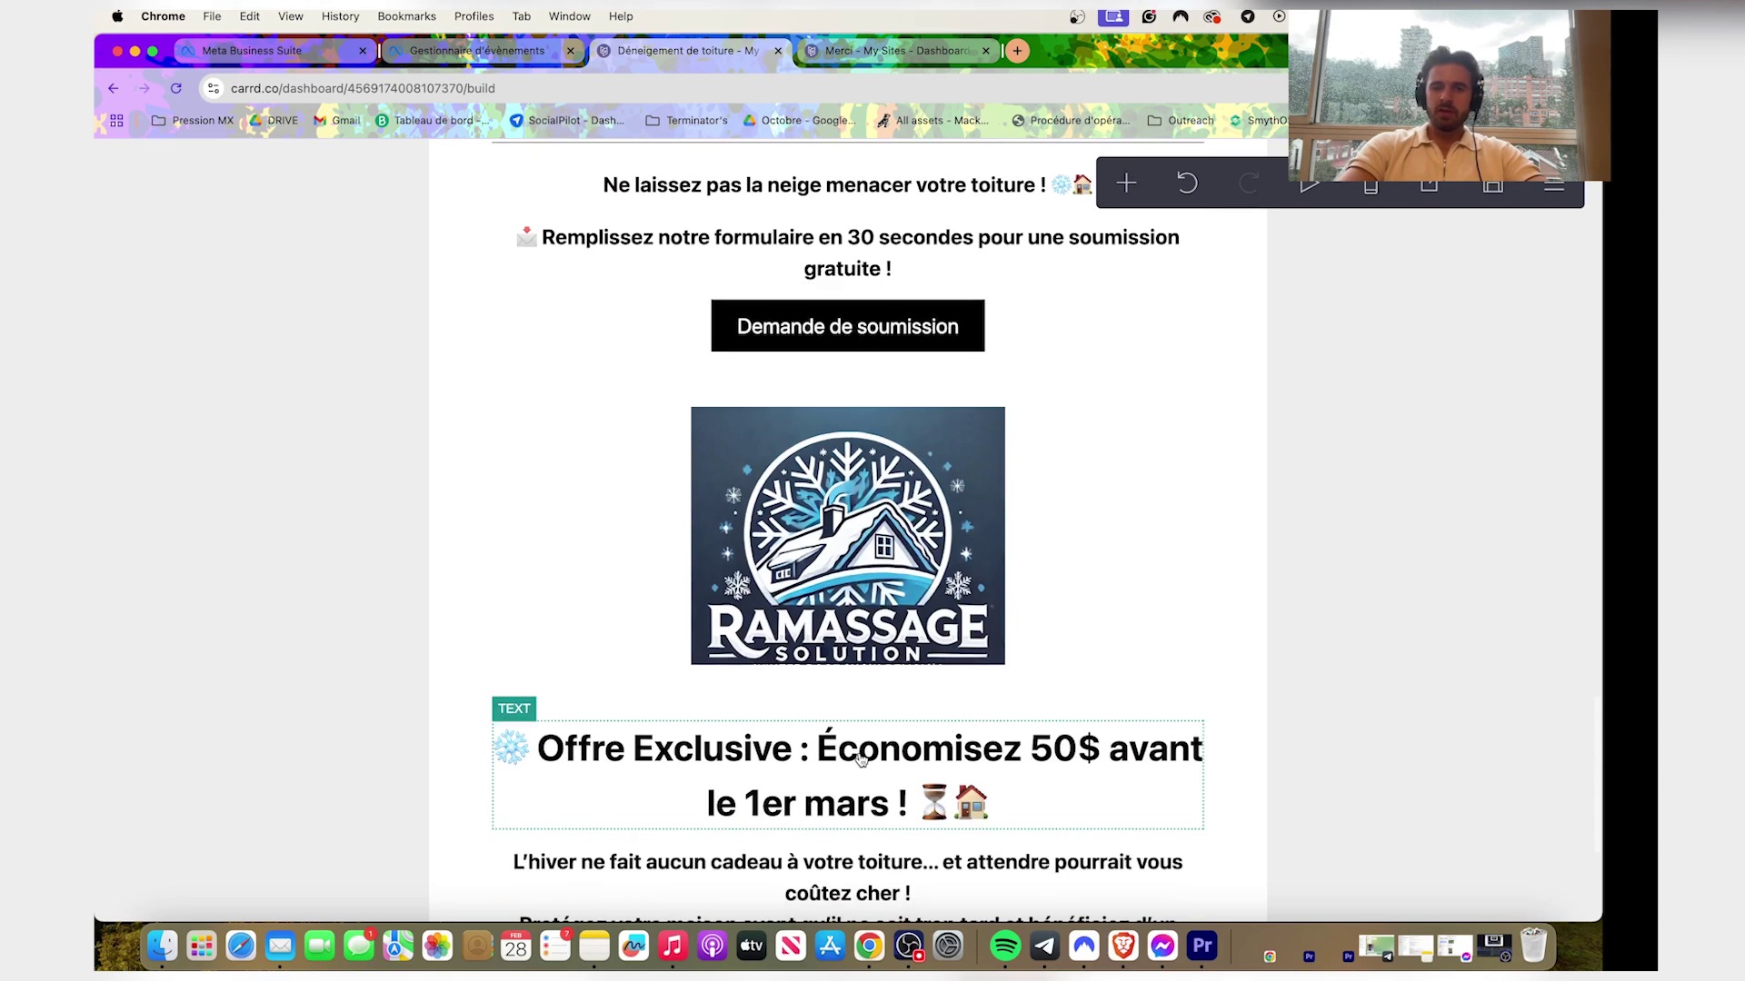
scroll(861, 760, up, 5)
scroll(861, 760, down, 10)
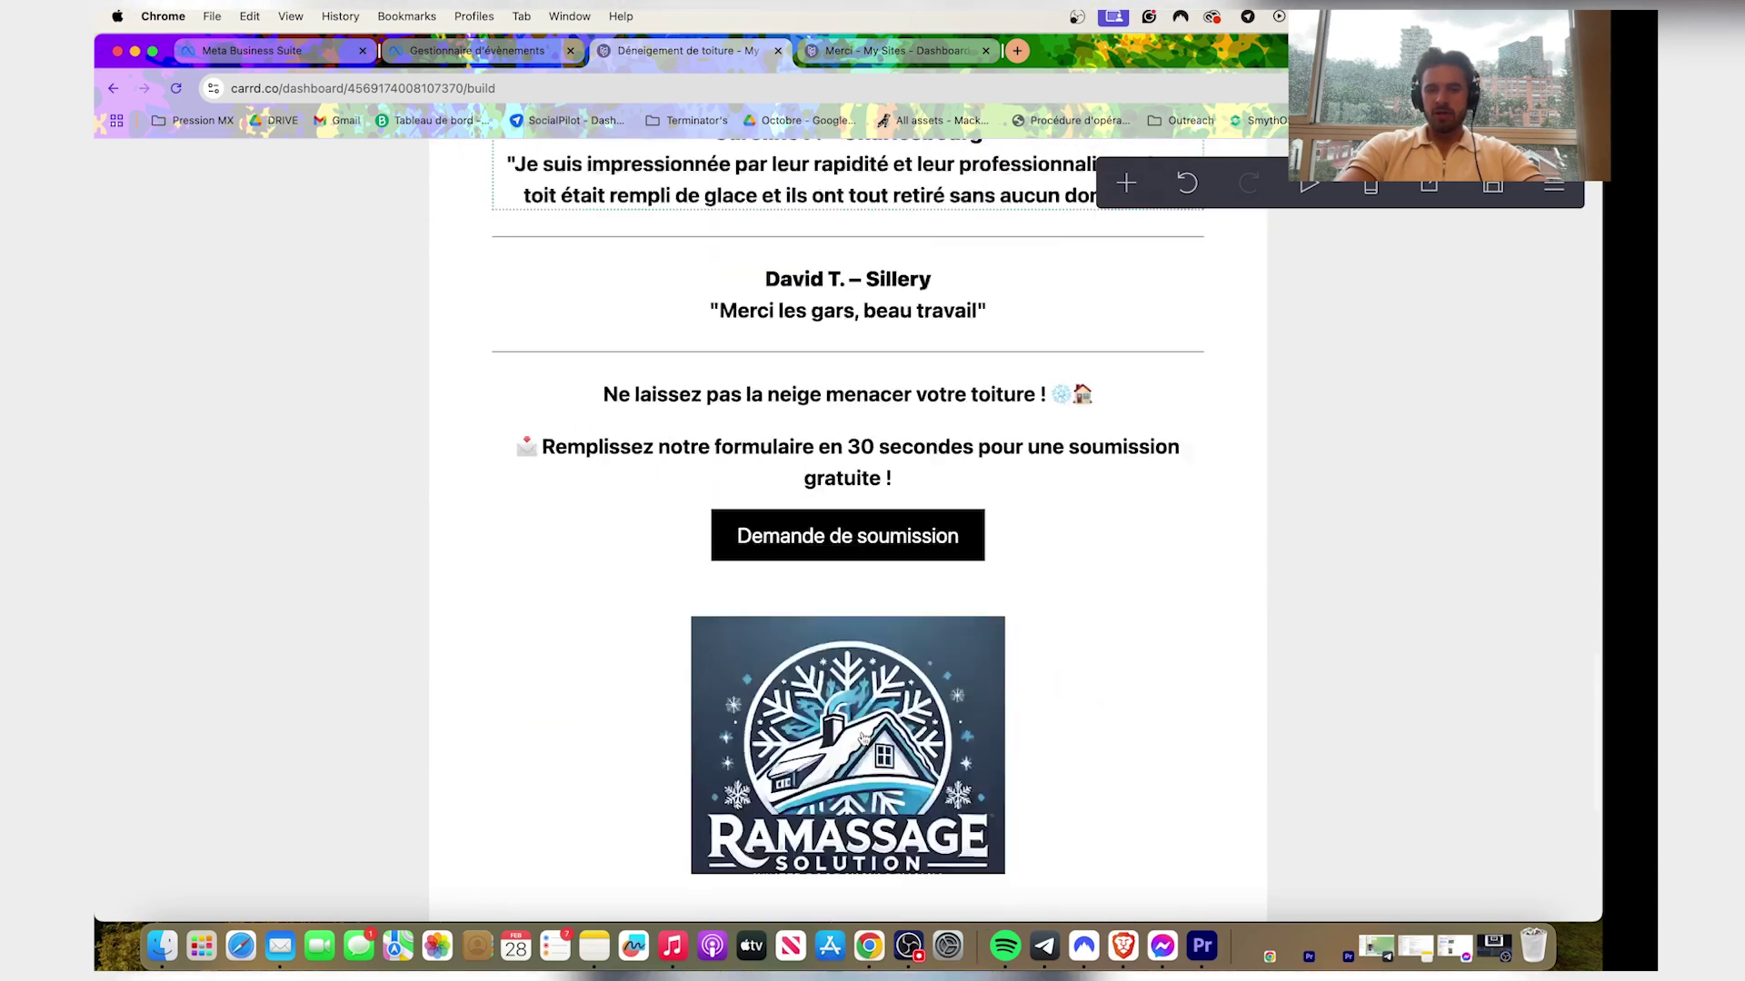
click(1126, 184)
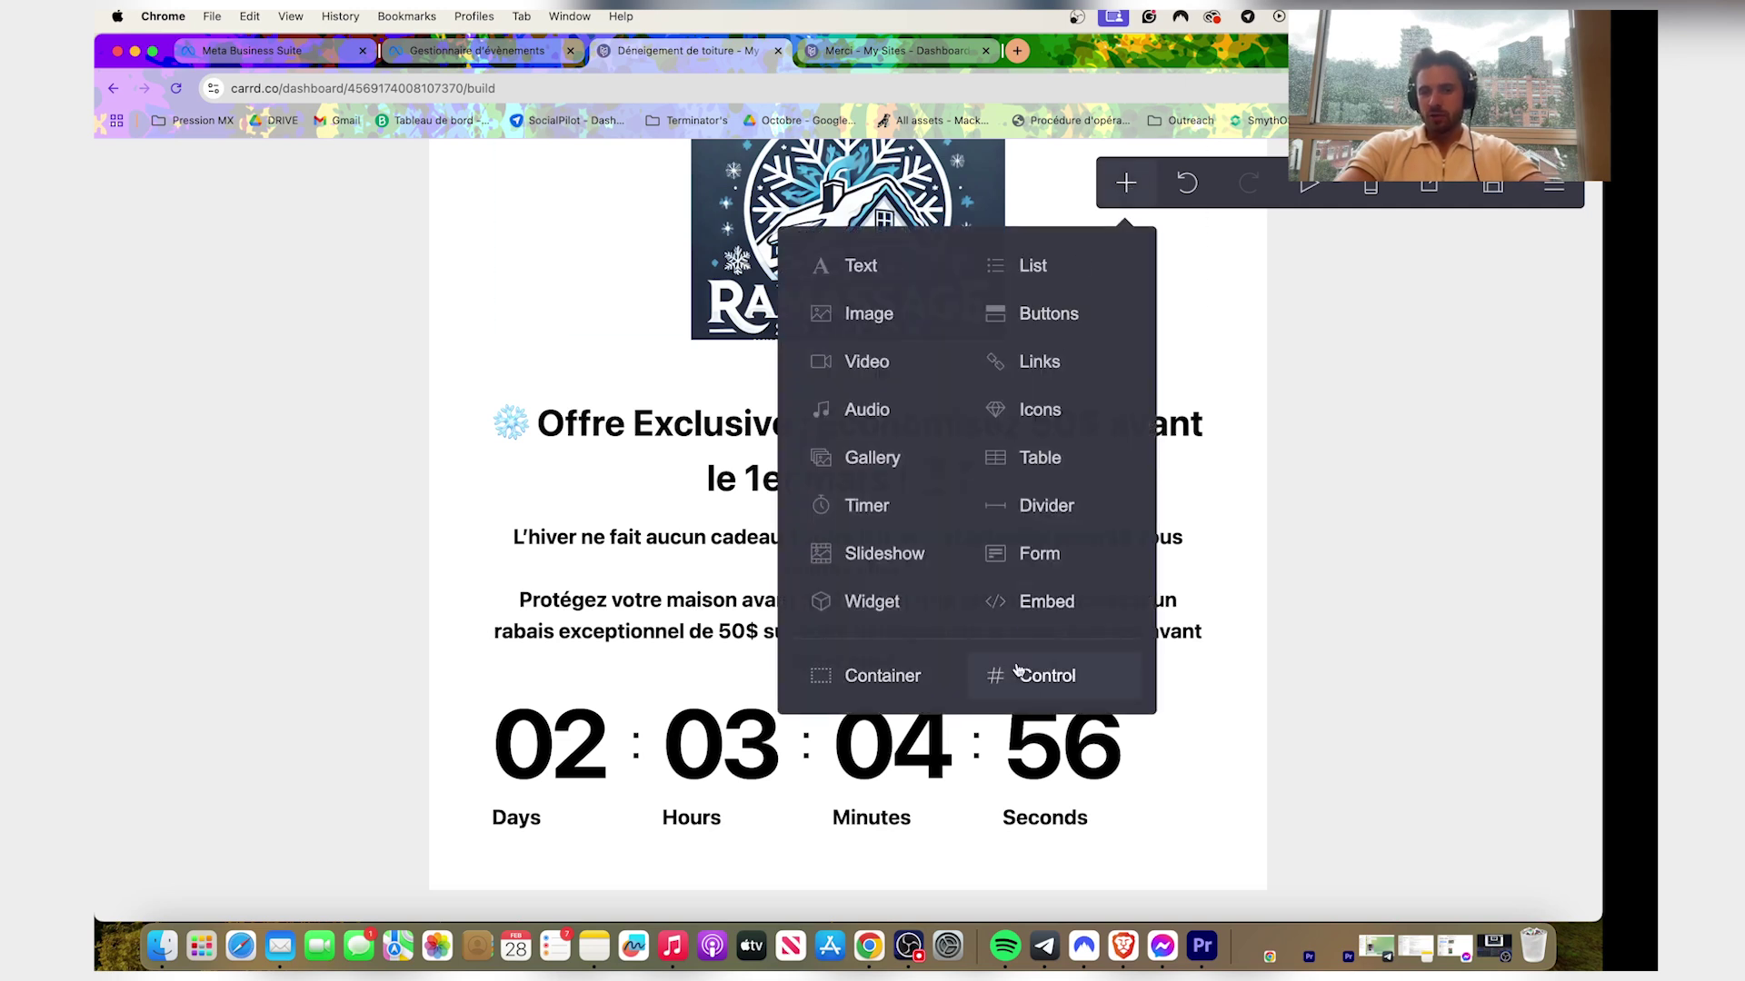
click(1032, 675)
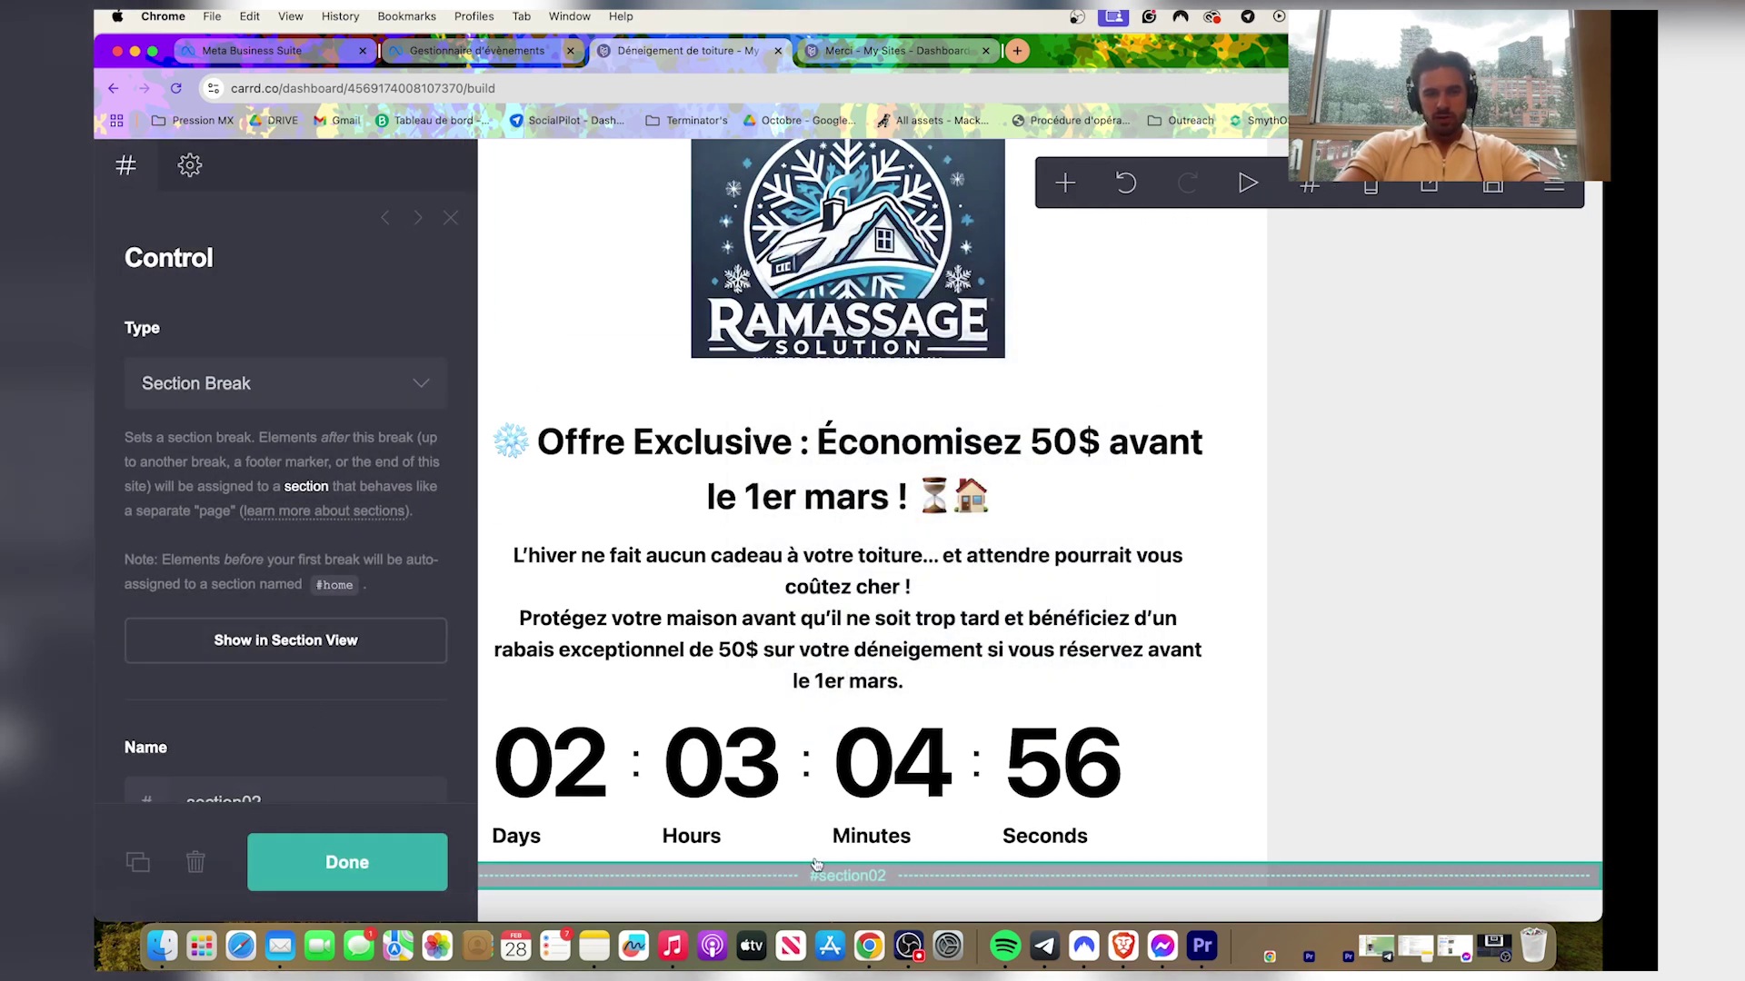
click(287, 386)
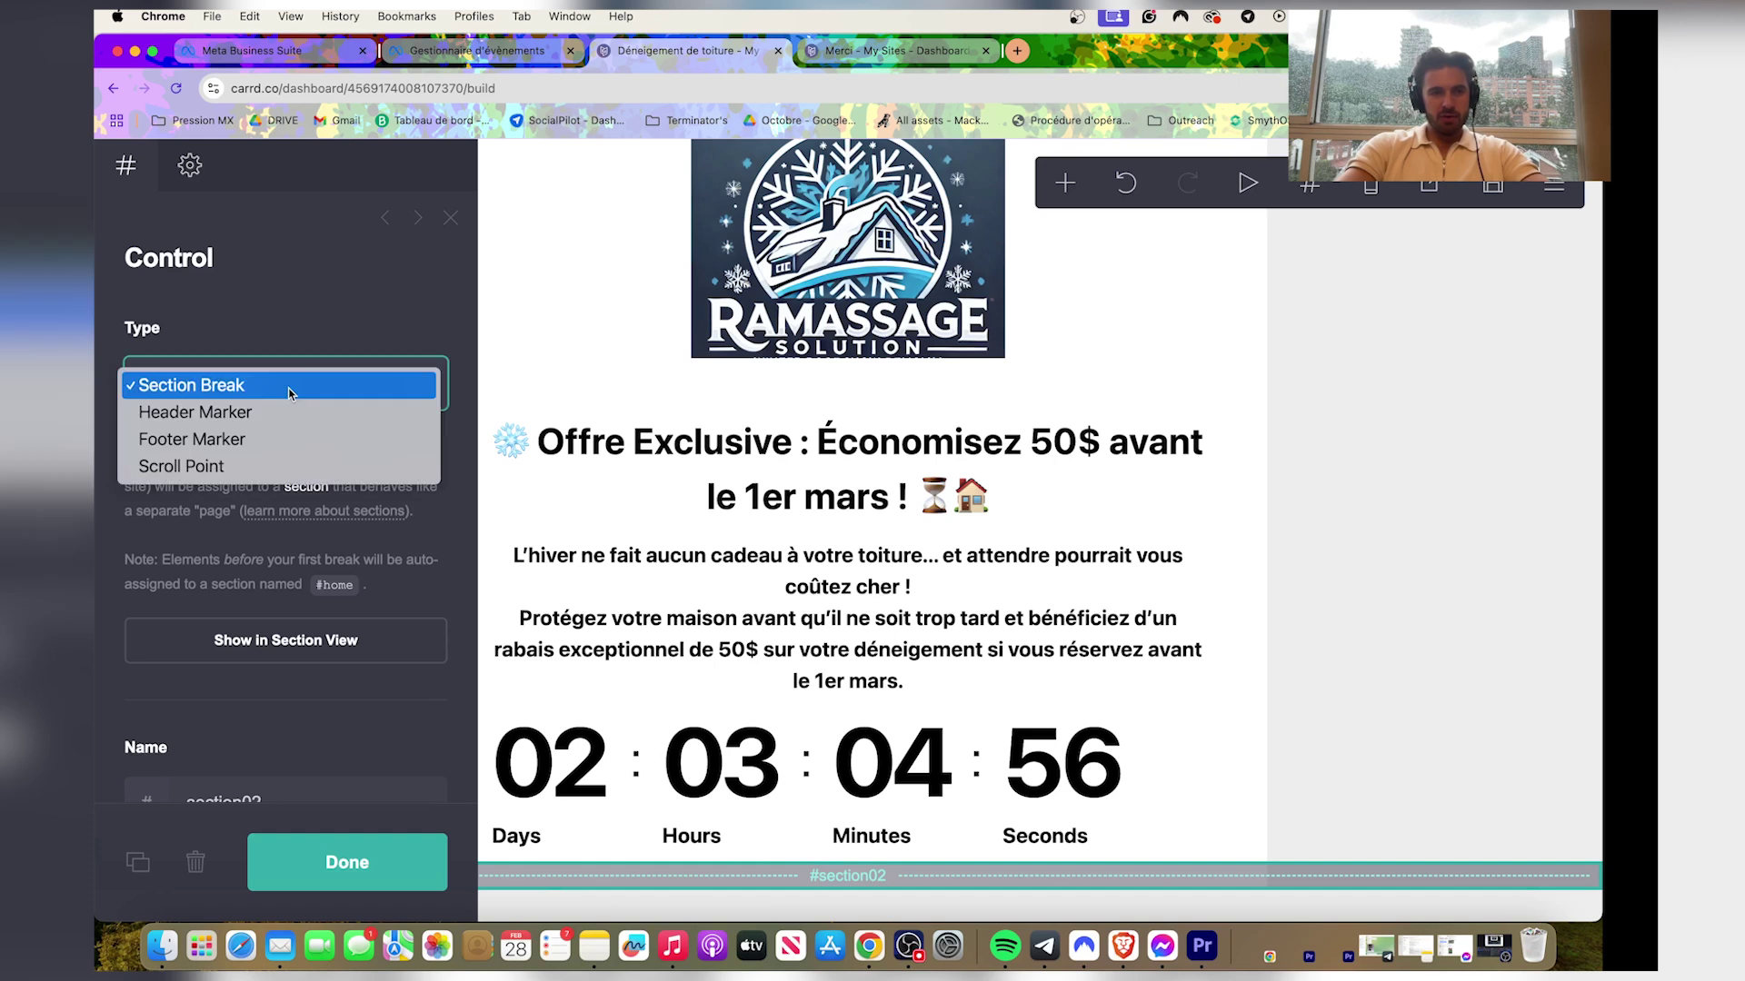
click(247, 412)
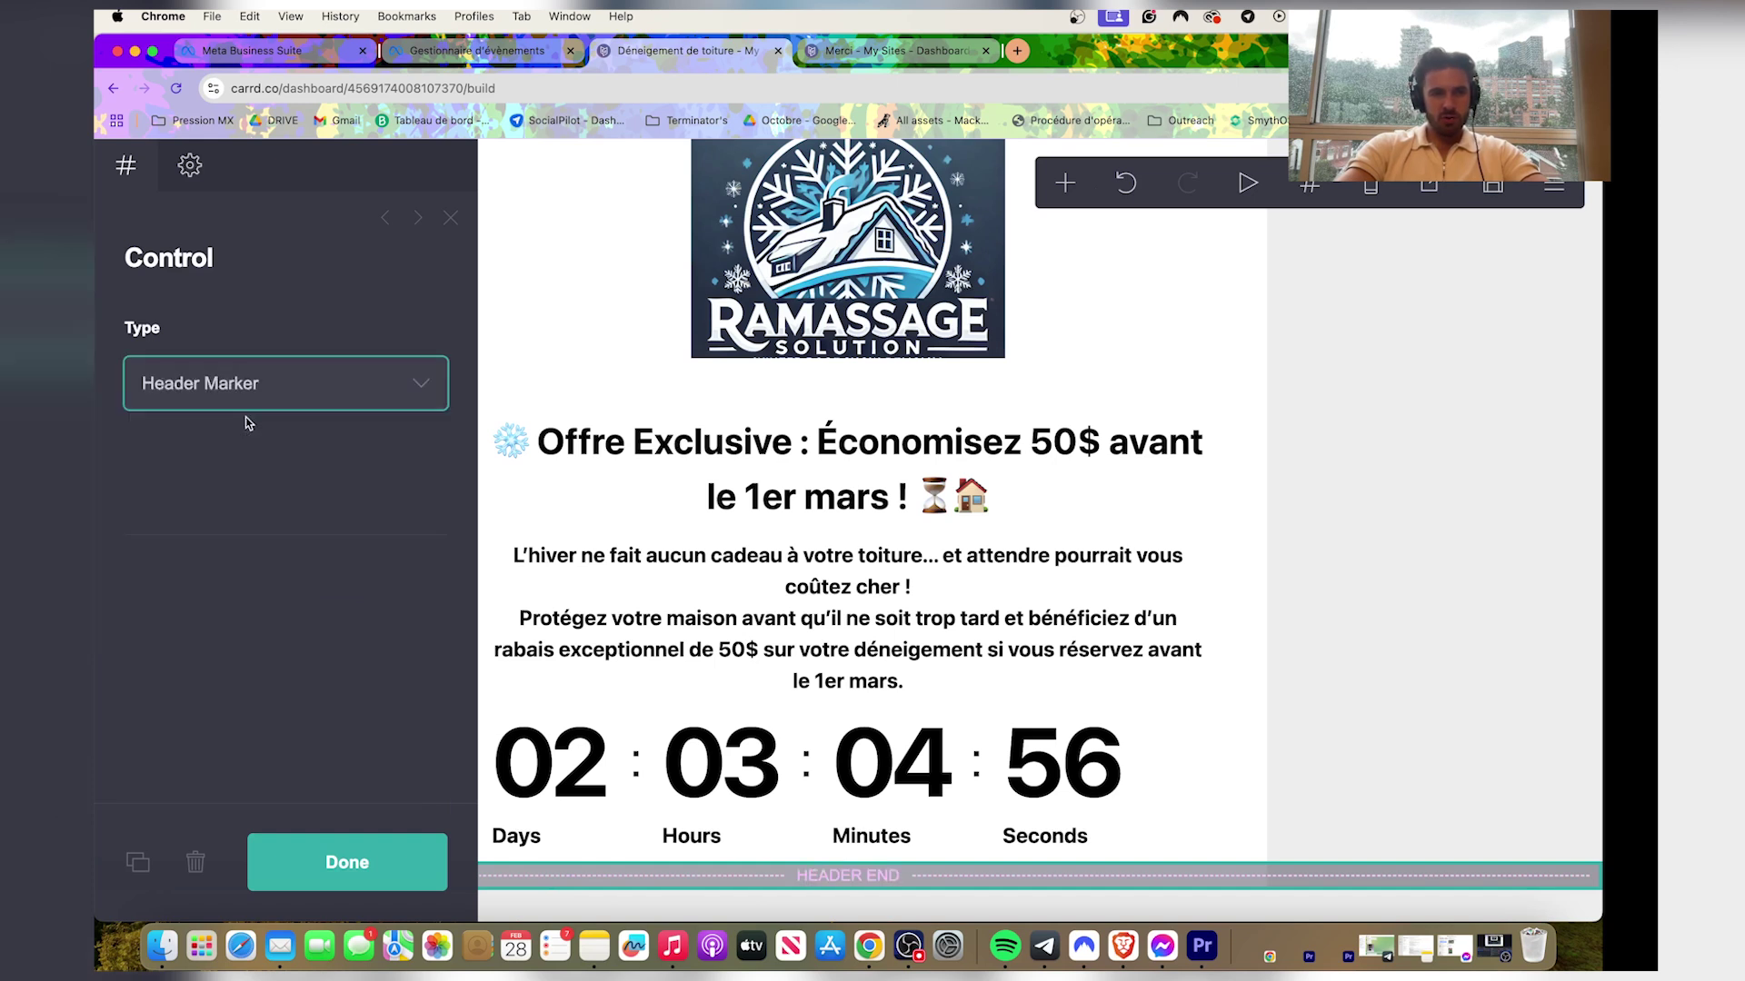
click(347, 862)
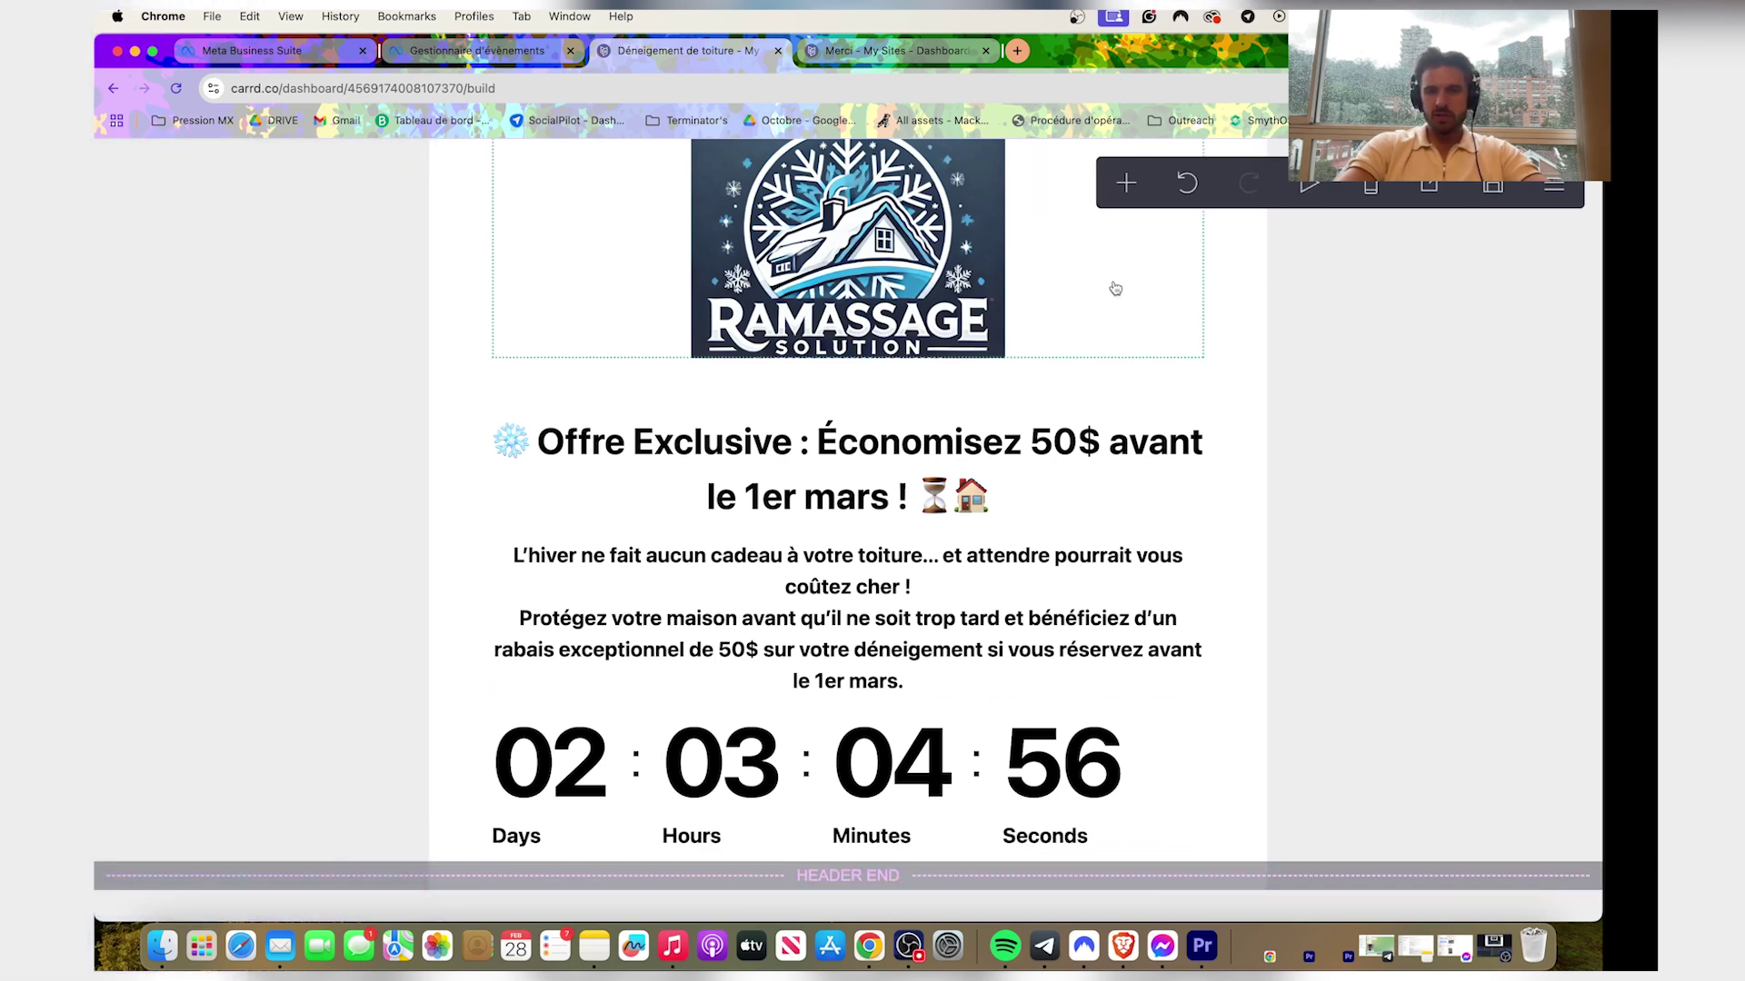
Add a code Embed element and move it above the header end.
click(1125, 183)
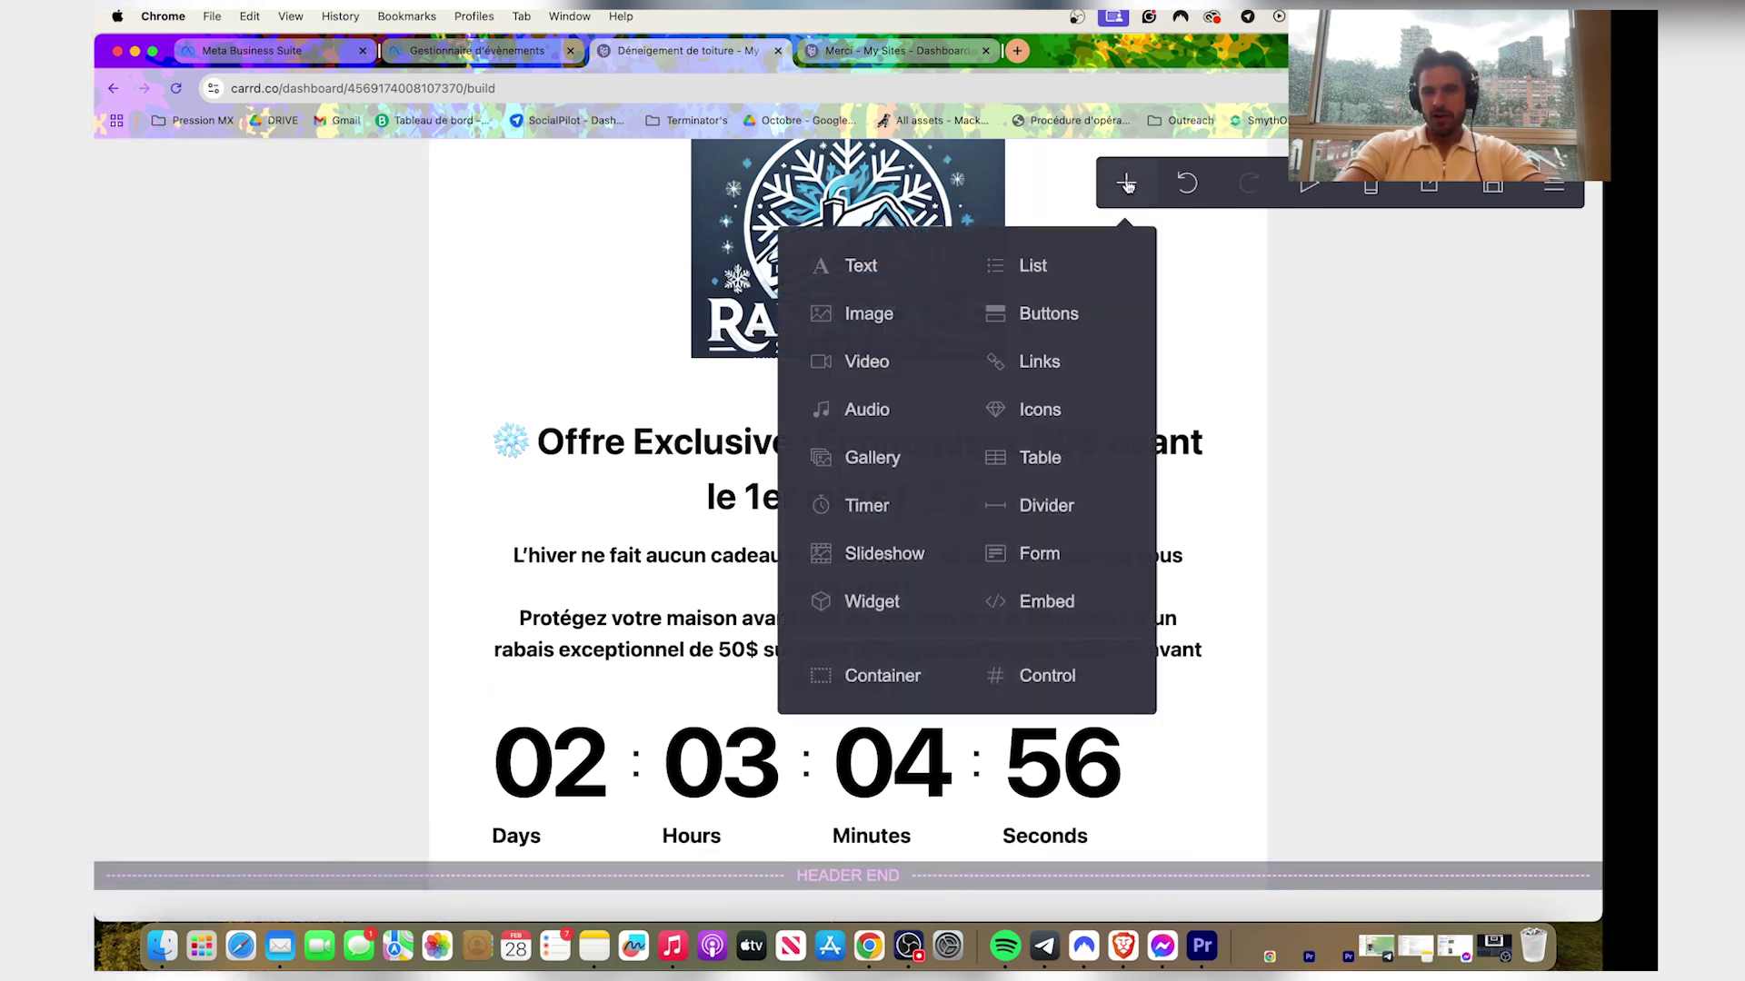
click(1042, 606)
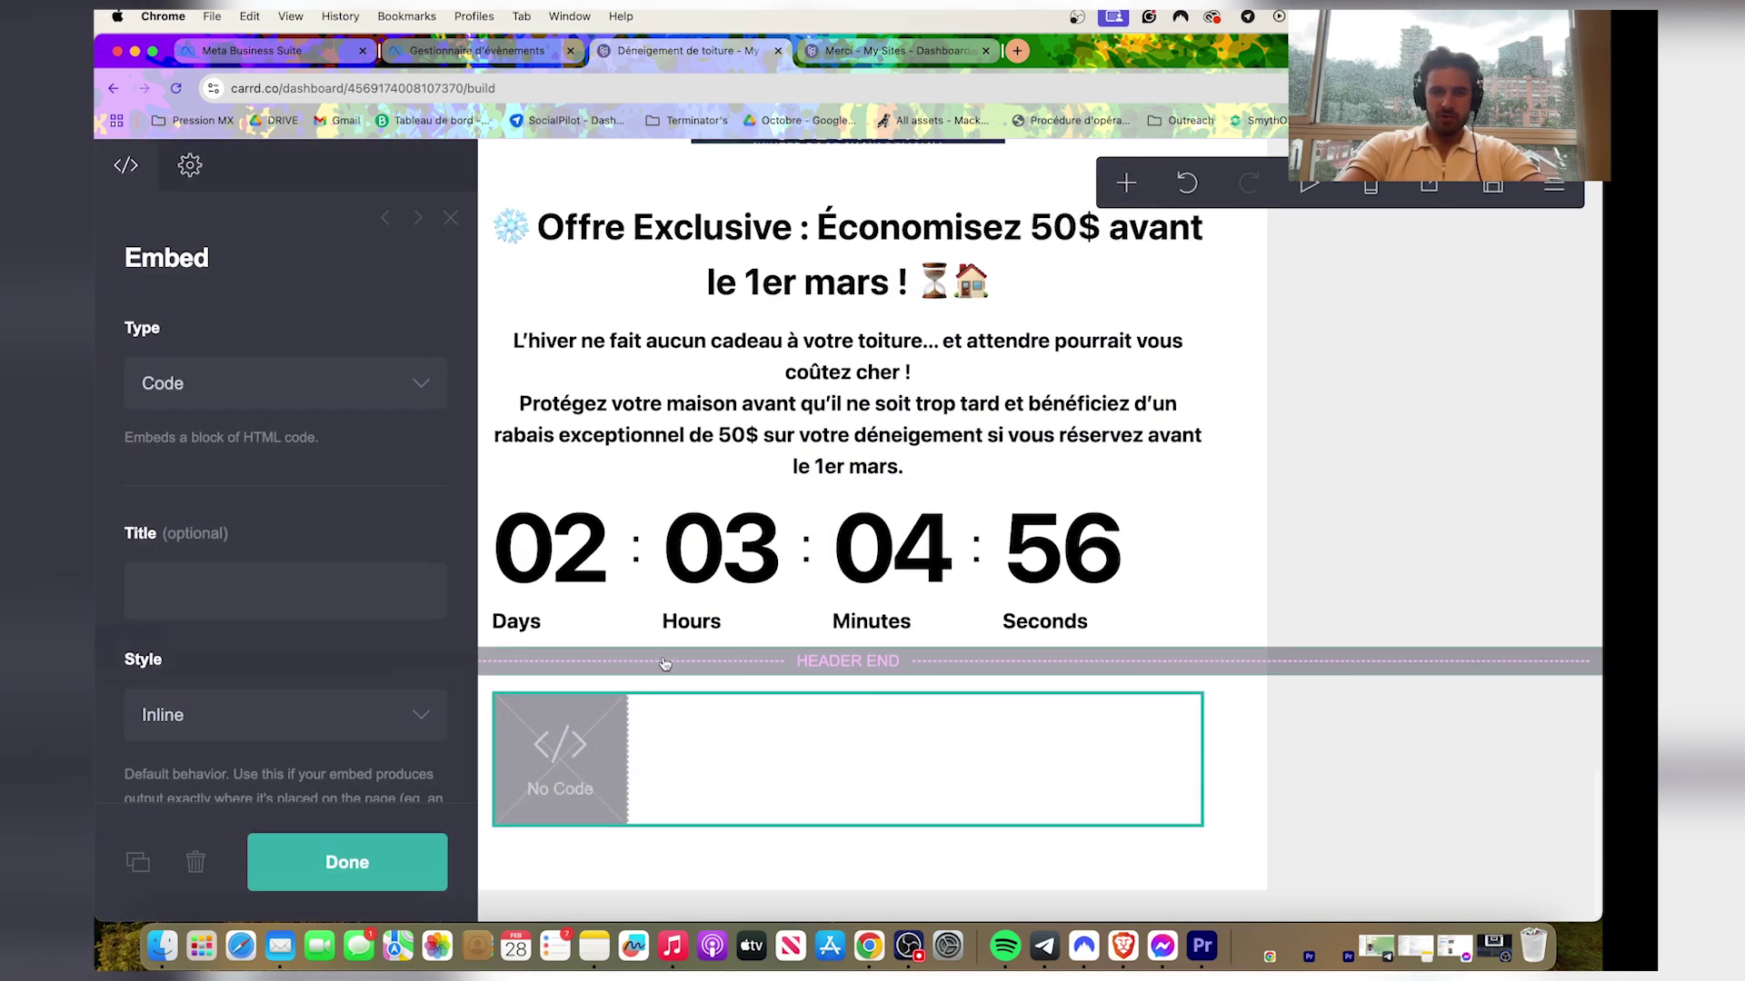
drag(672, 756, 654, 638)
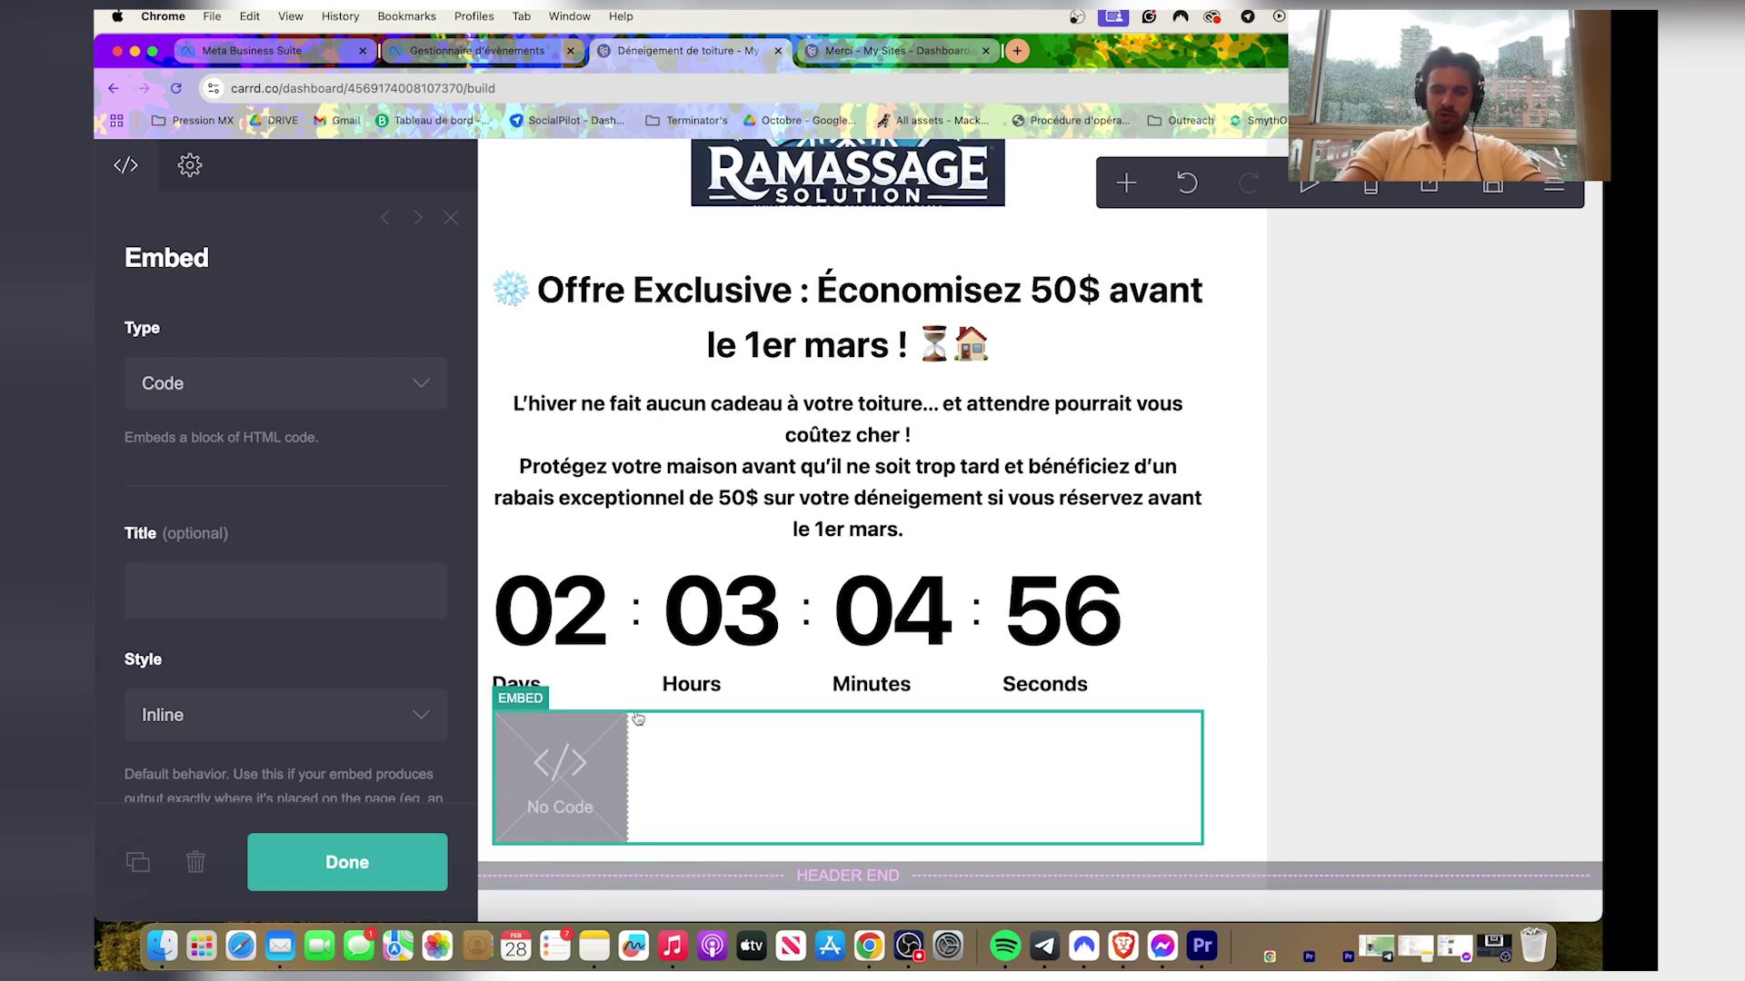
Paste the Meta Pixel base code into the embed's Code field and confirm it.
scroll(229, 568, down, 5)
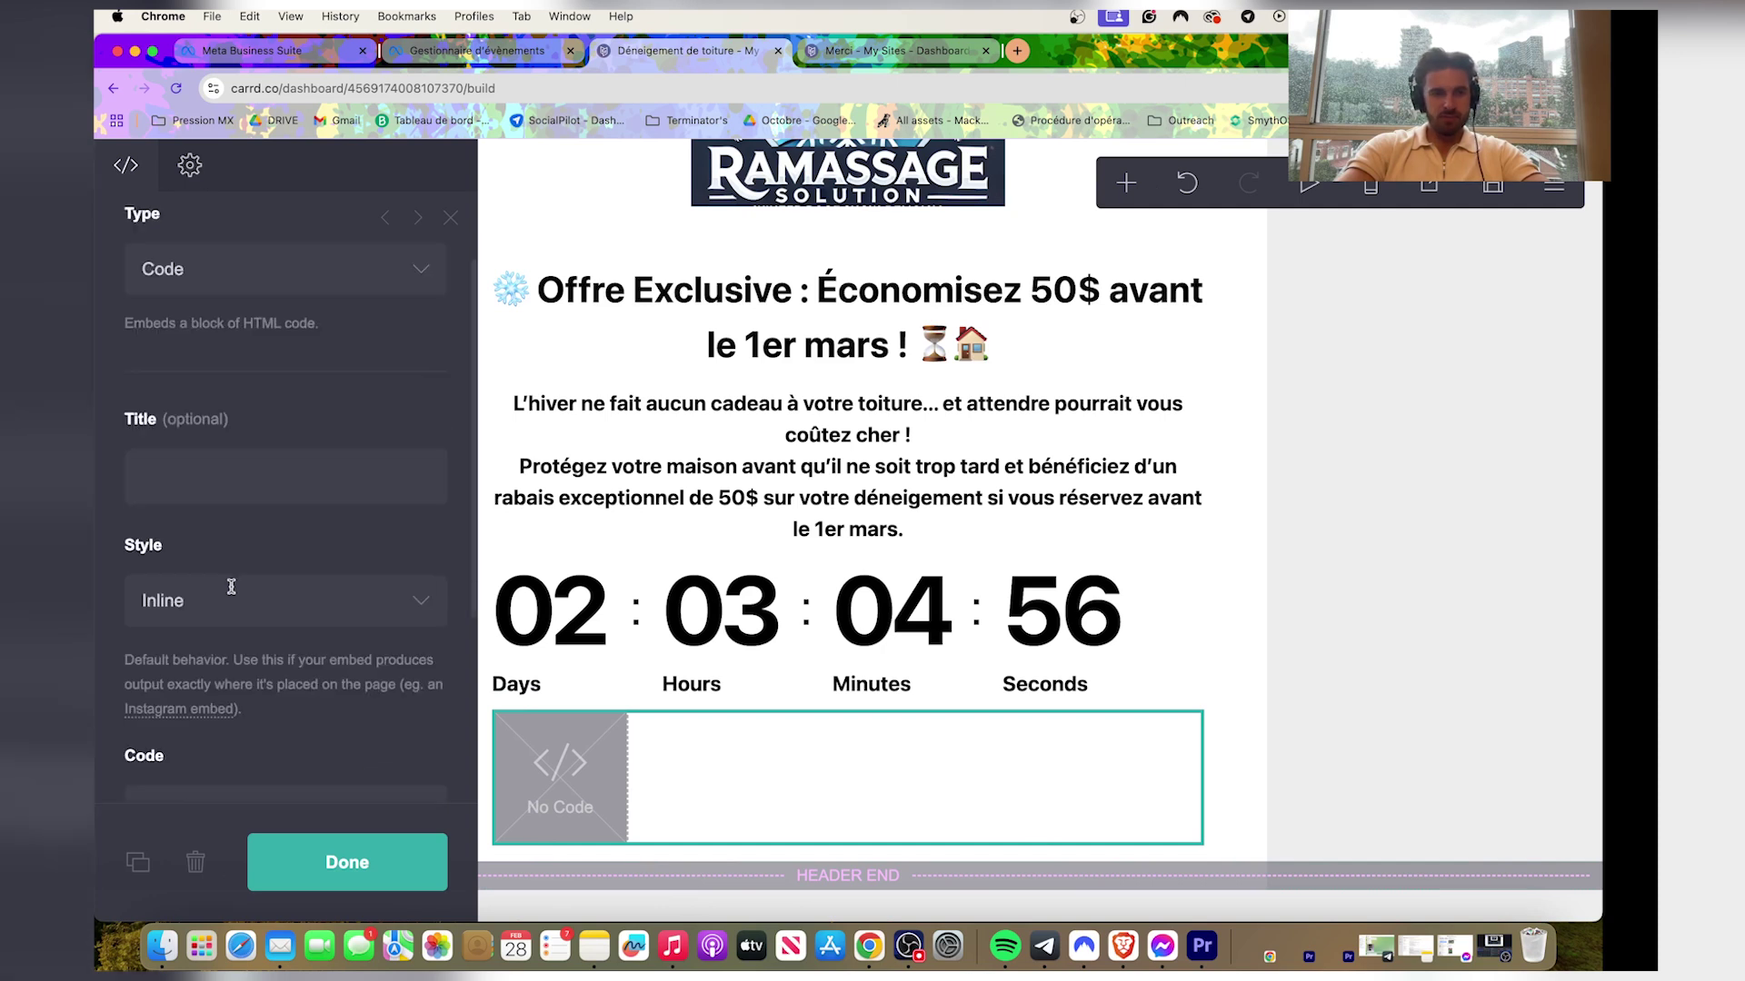
click(186, 498)
key(super+v)
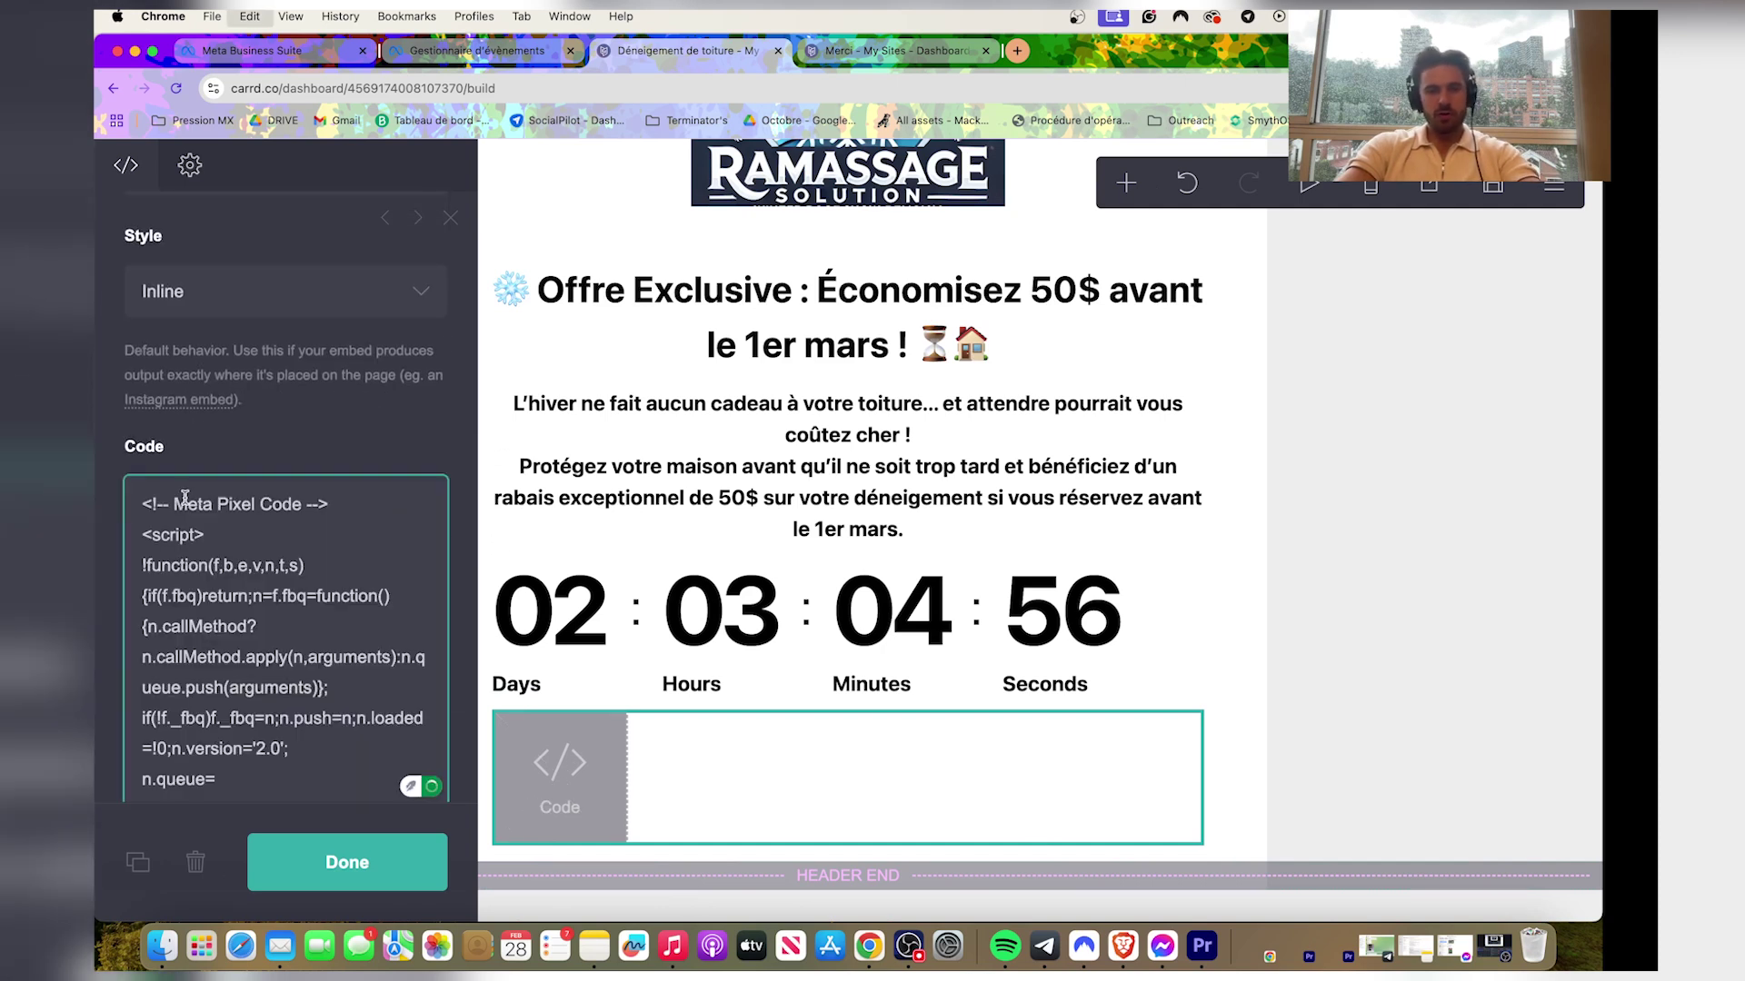
scroll(296, 444, down, 2)
scroll(297, 444, down, 7)
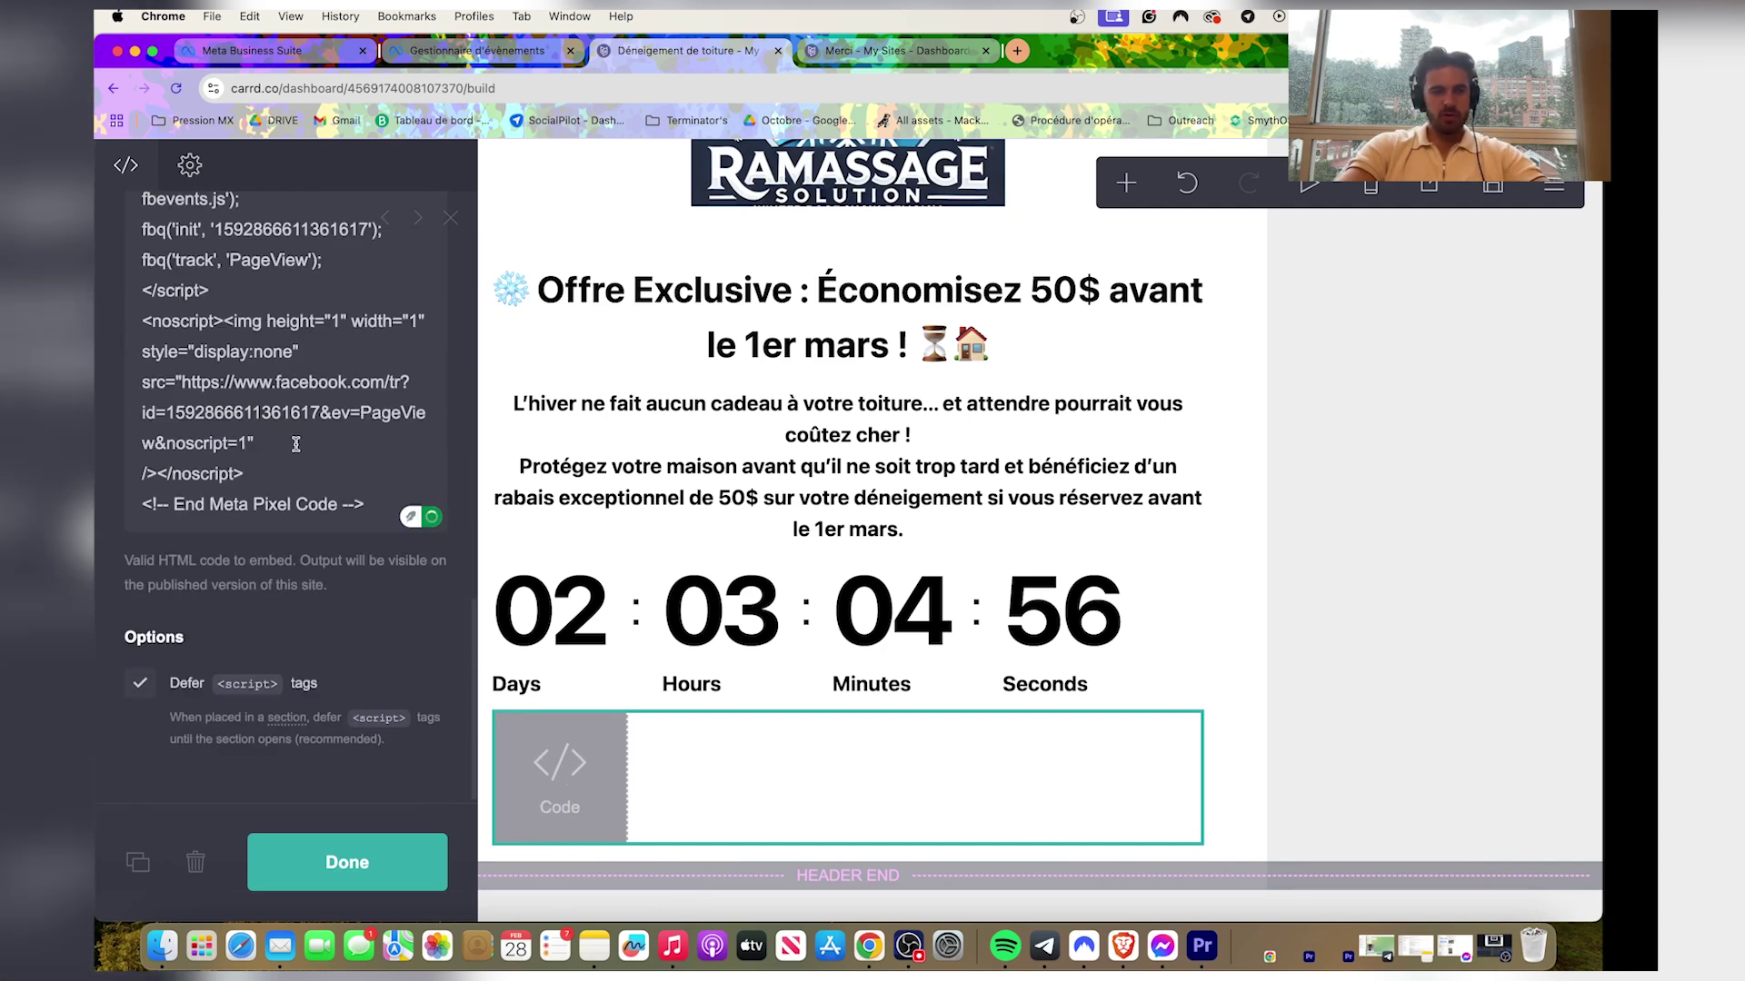
click(332, 845)
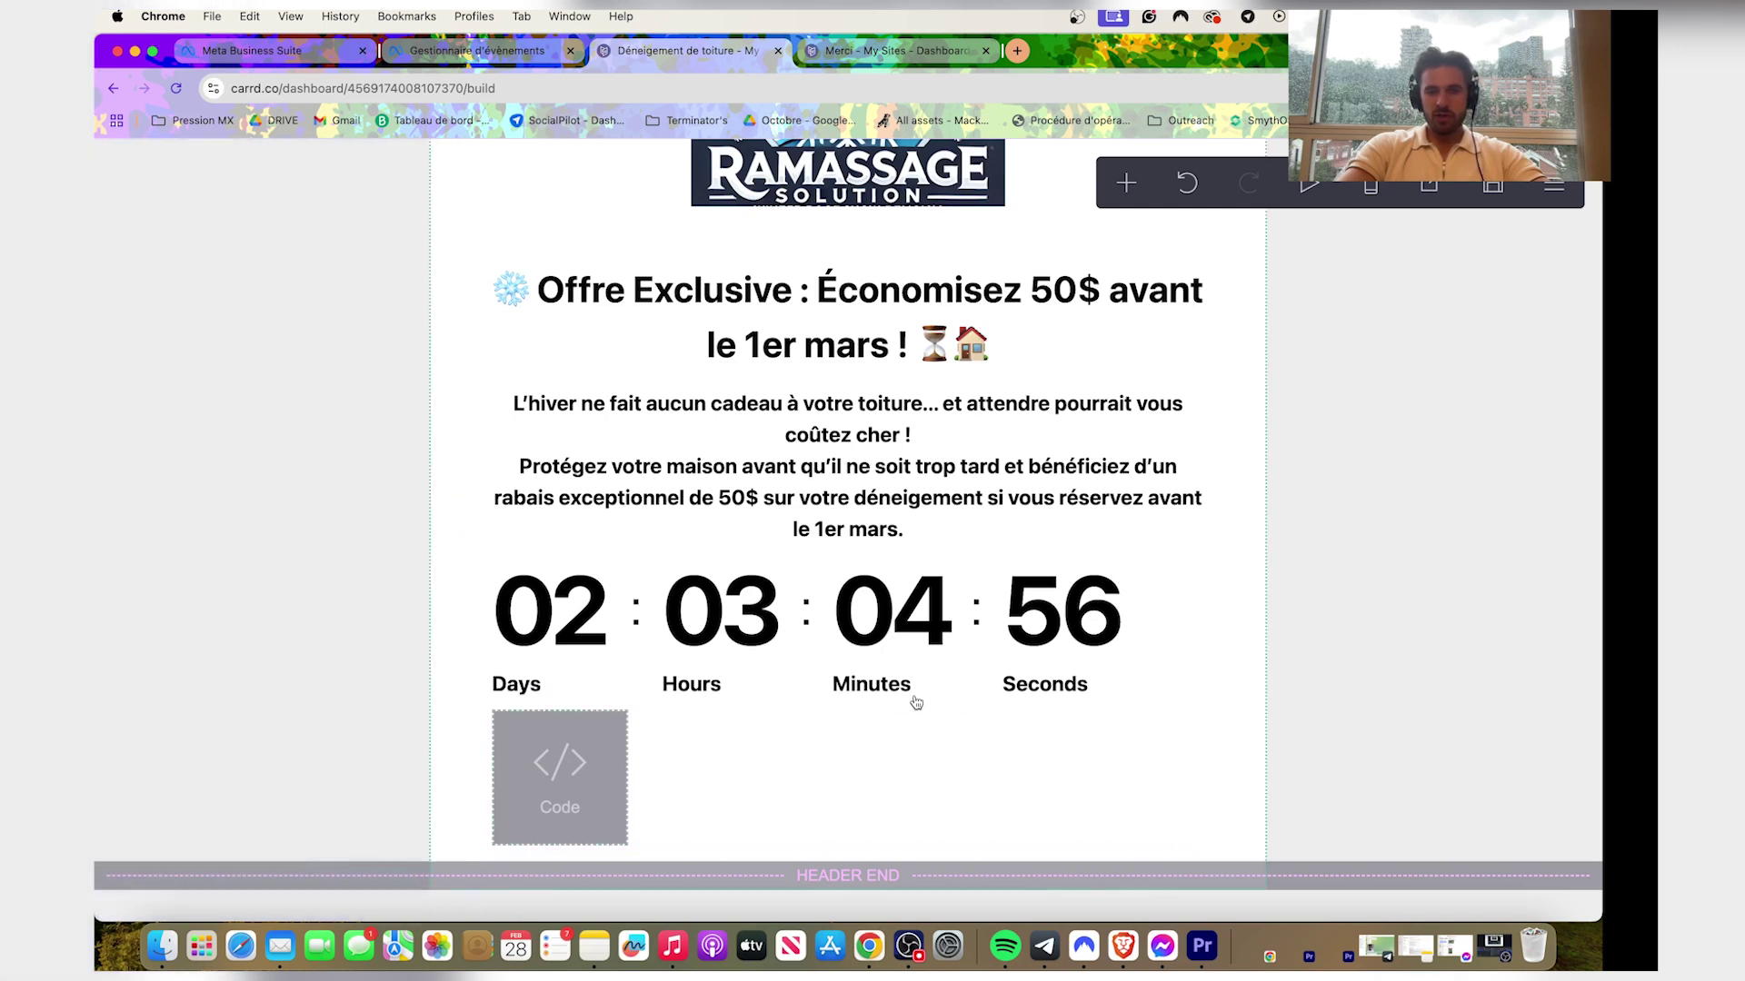
click(635, 779)
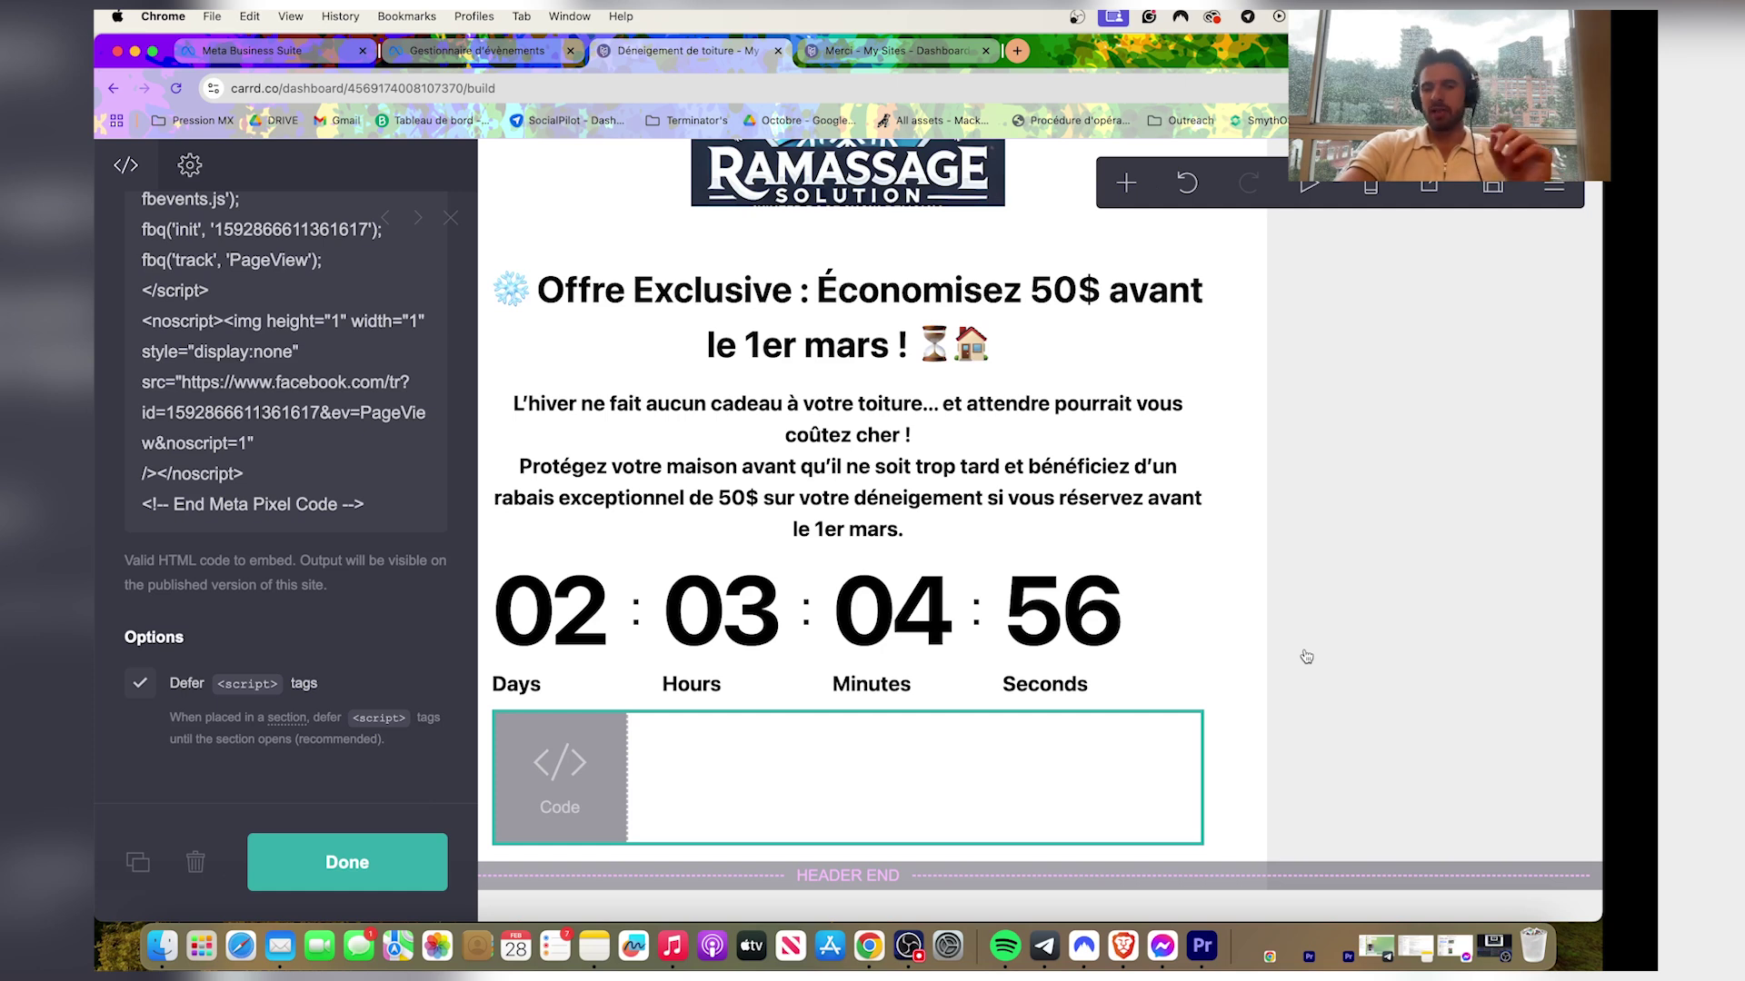
Review the landing page's page settings, background and submission form settings.
click(1249, 618)
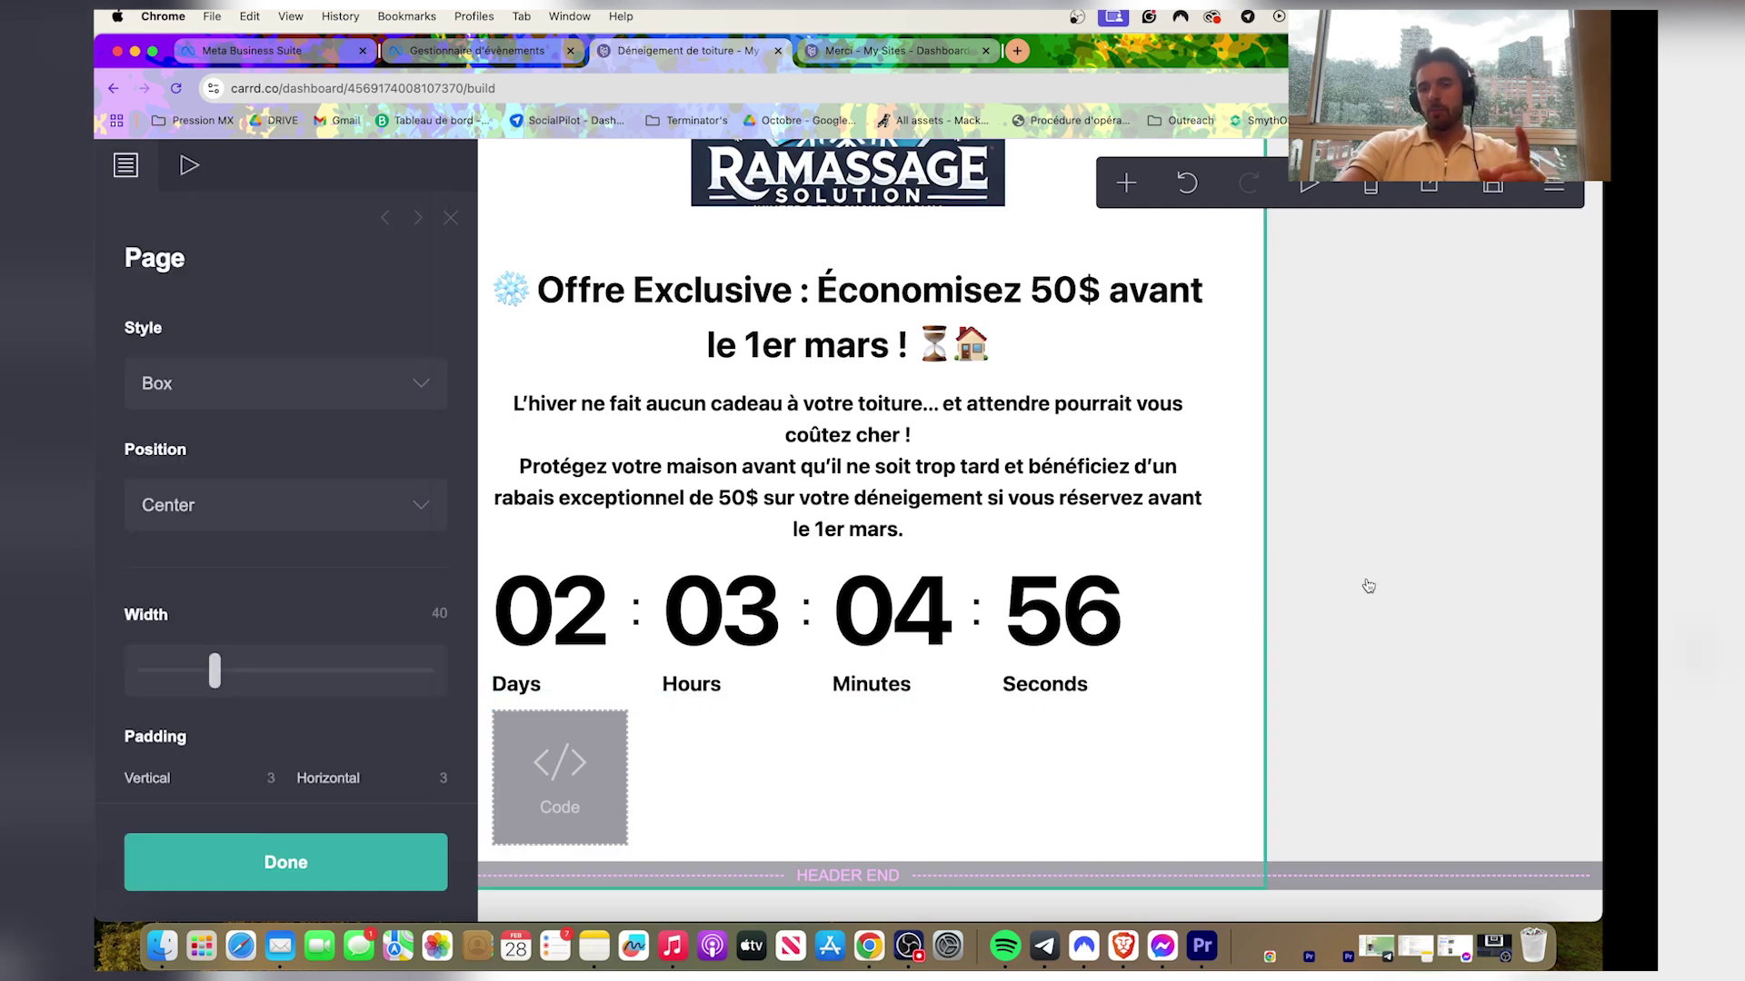
click(1363, 585)
scroll(1000, 571, down, 15)
scroll(999, 571, down, 8)
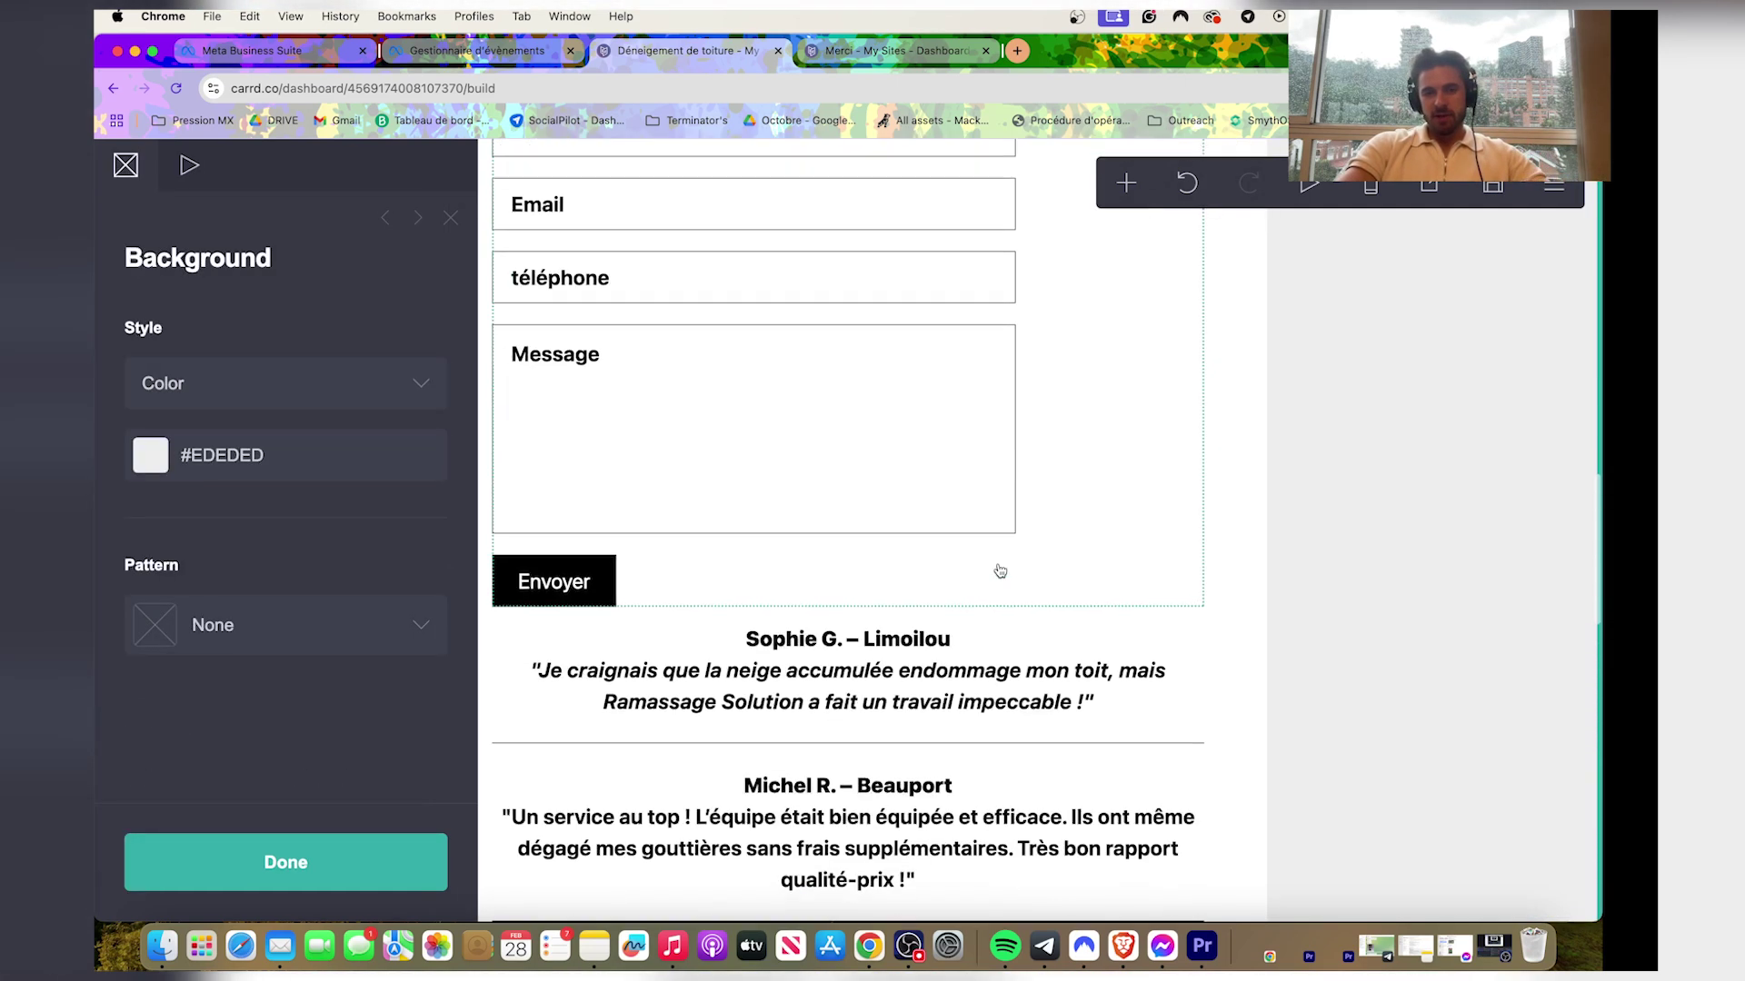
scroll(1000, 570, up, 3)
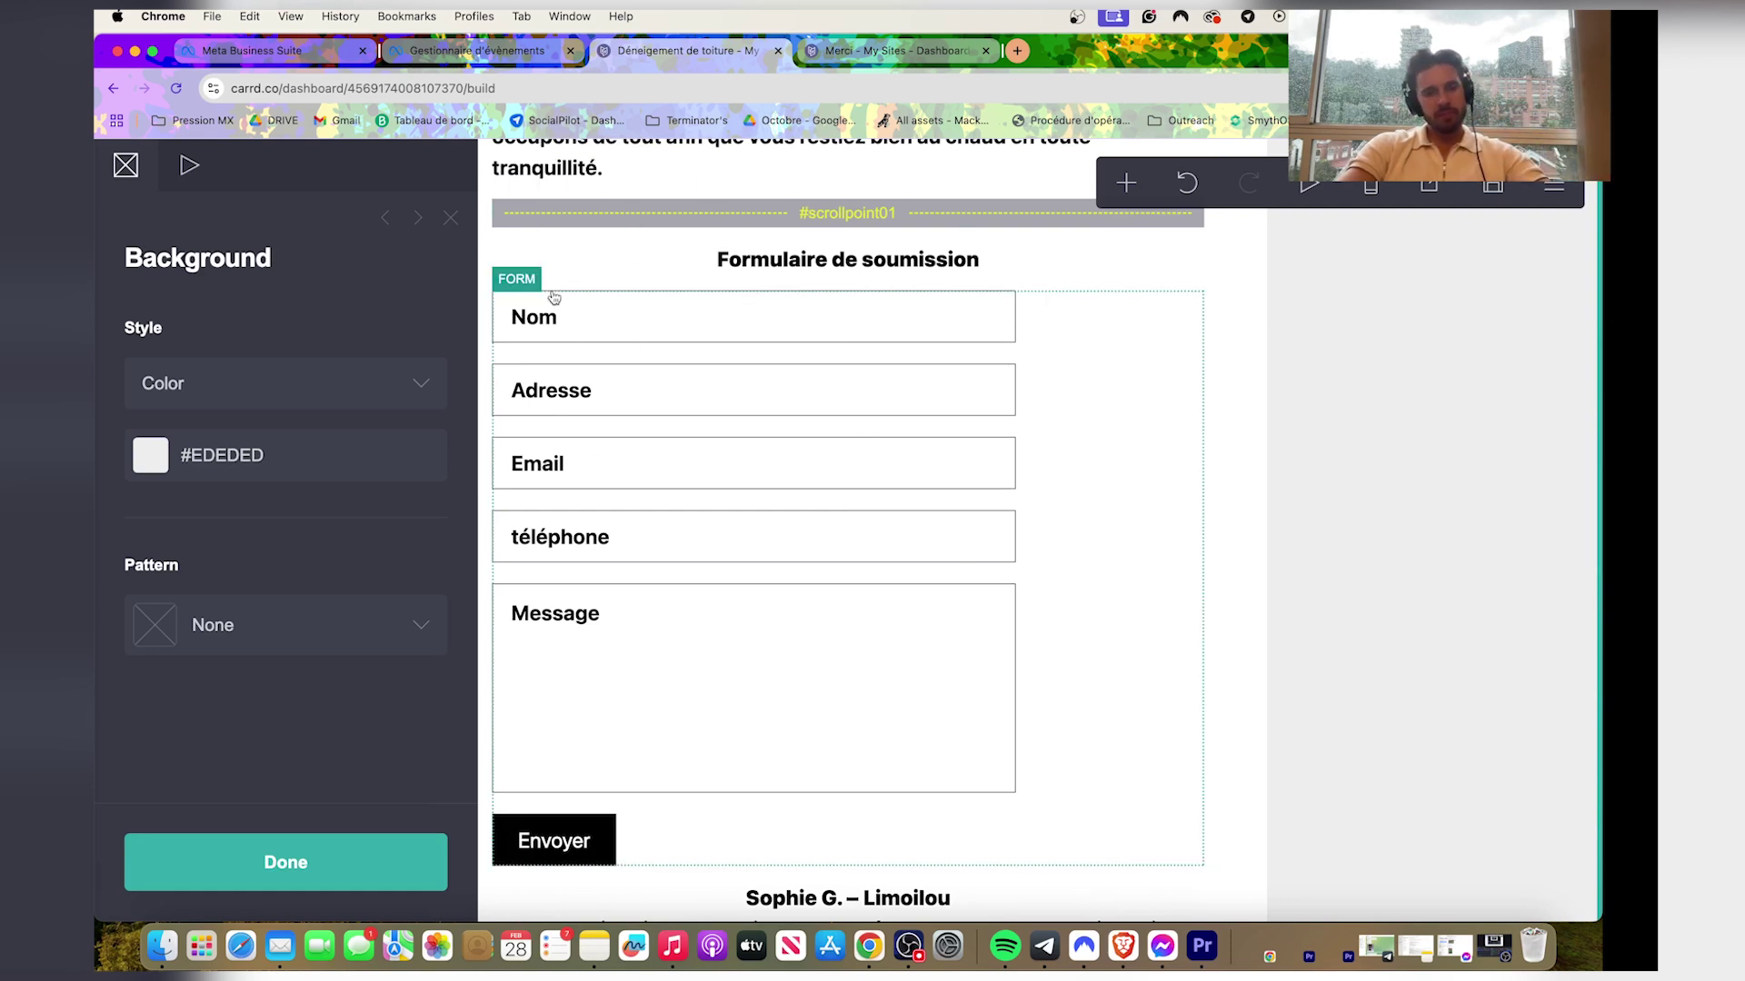
click(551, 847)
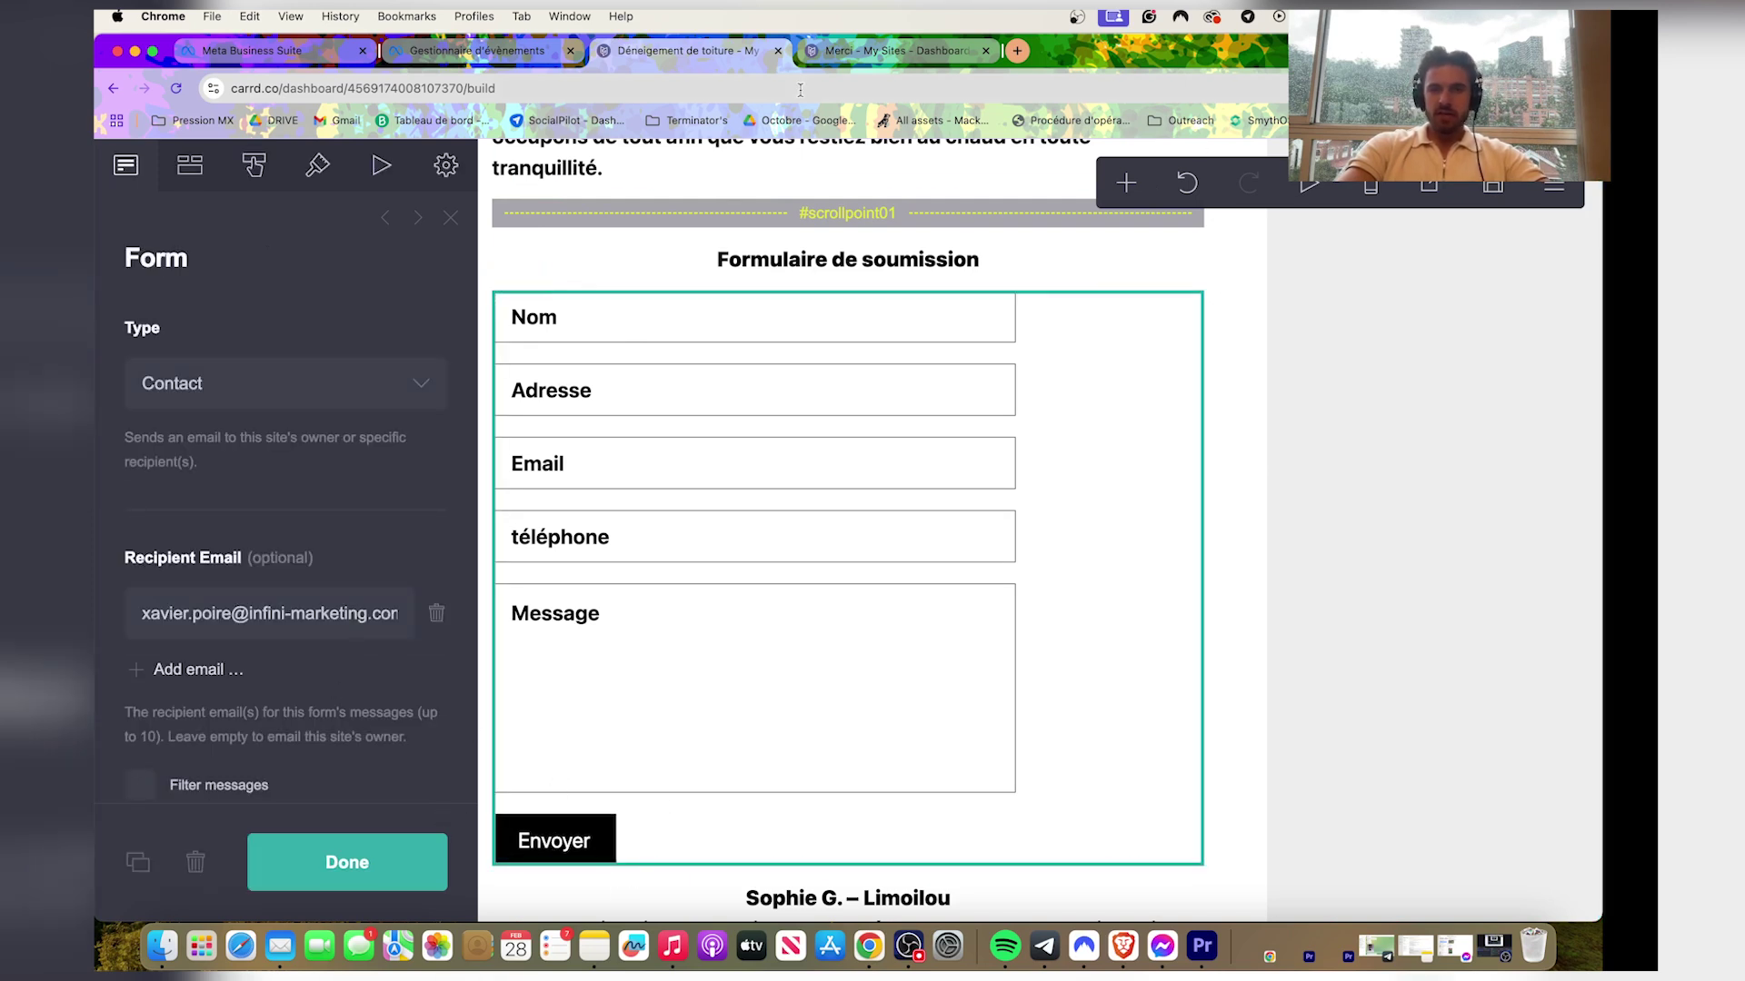
On the Merci thank-you page, add a Control element set to Header Marker.
click(871, 52)
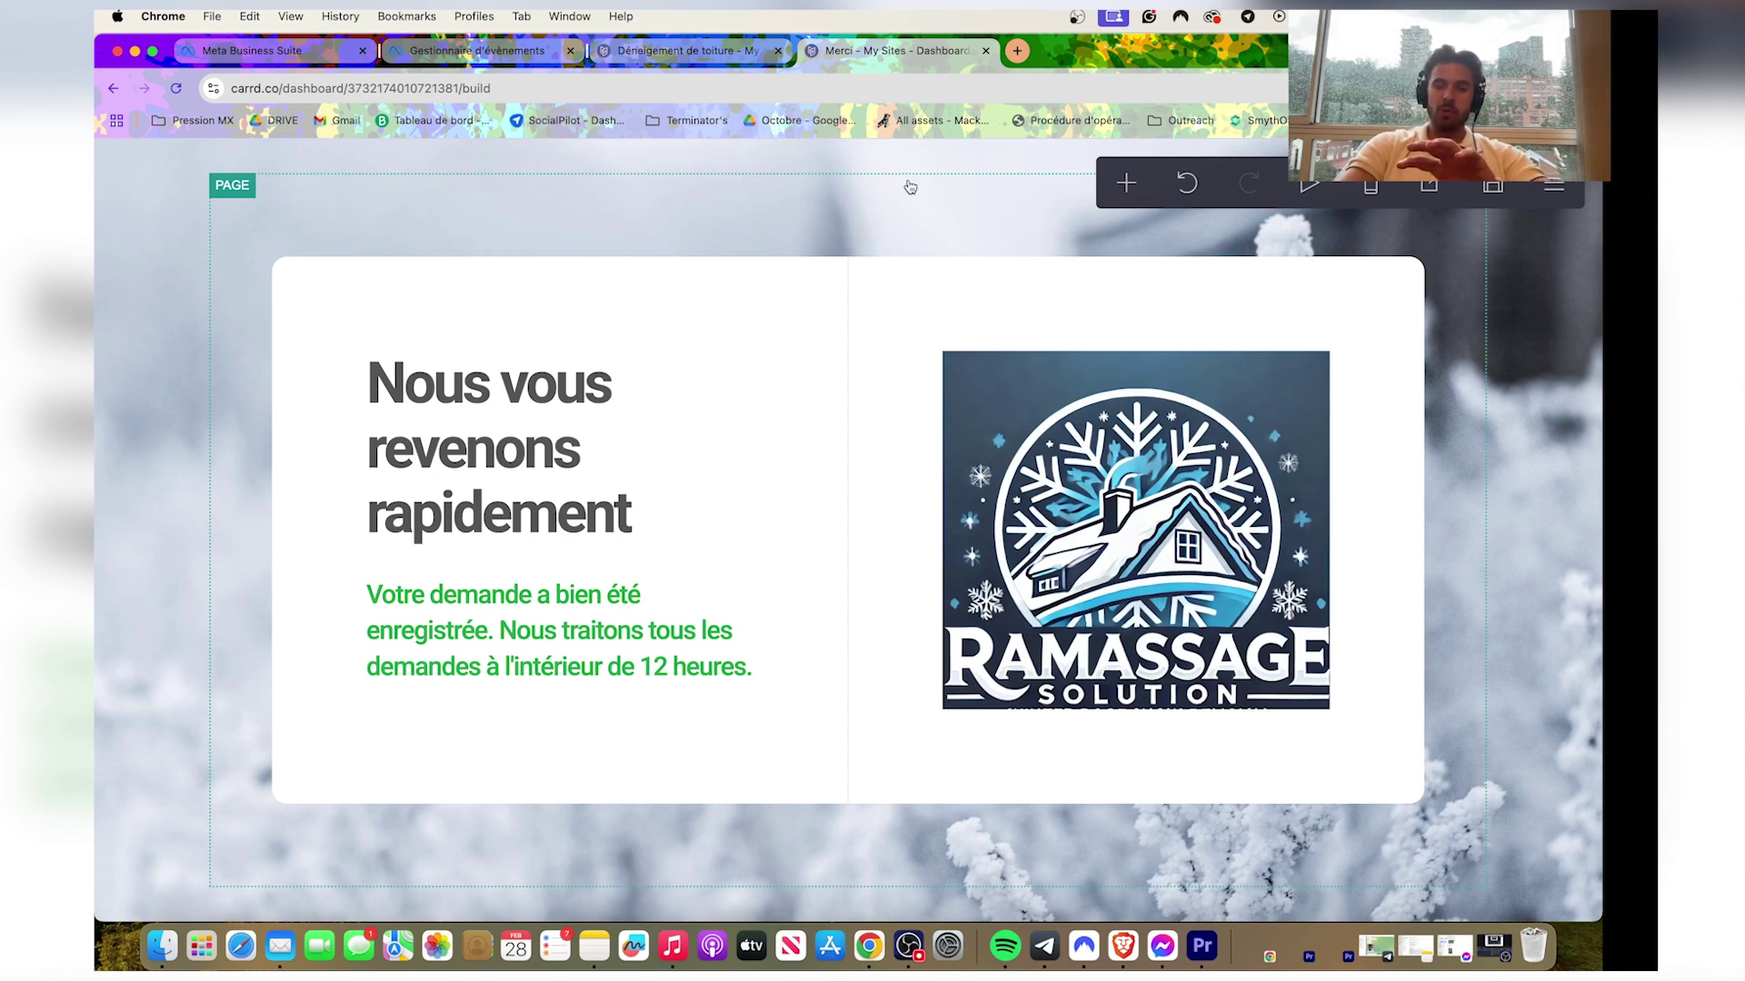
click(1126, 182)
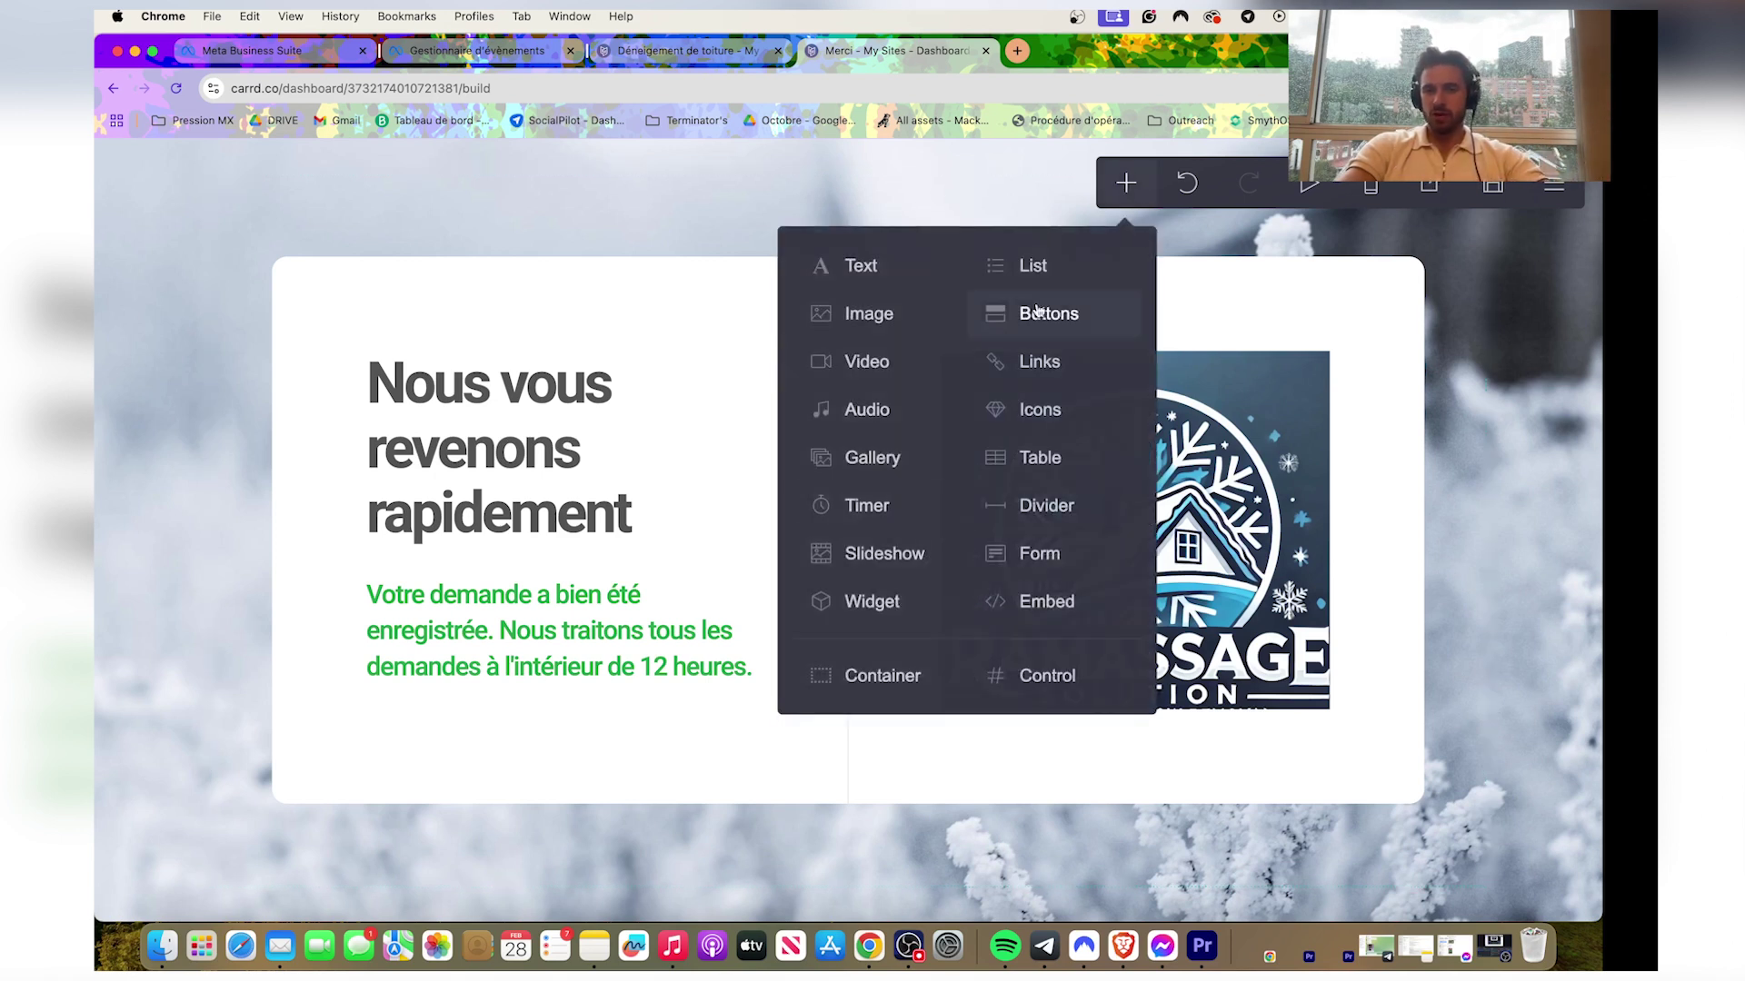
click(1045, 675)
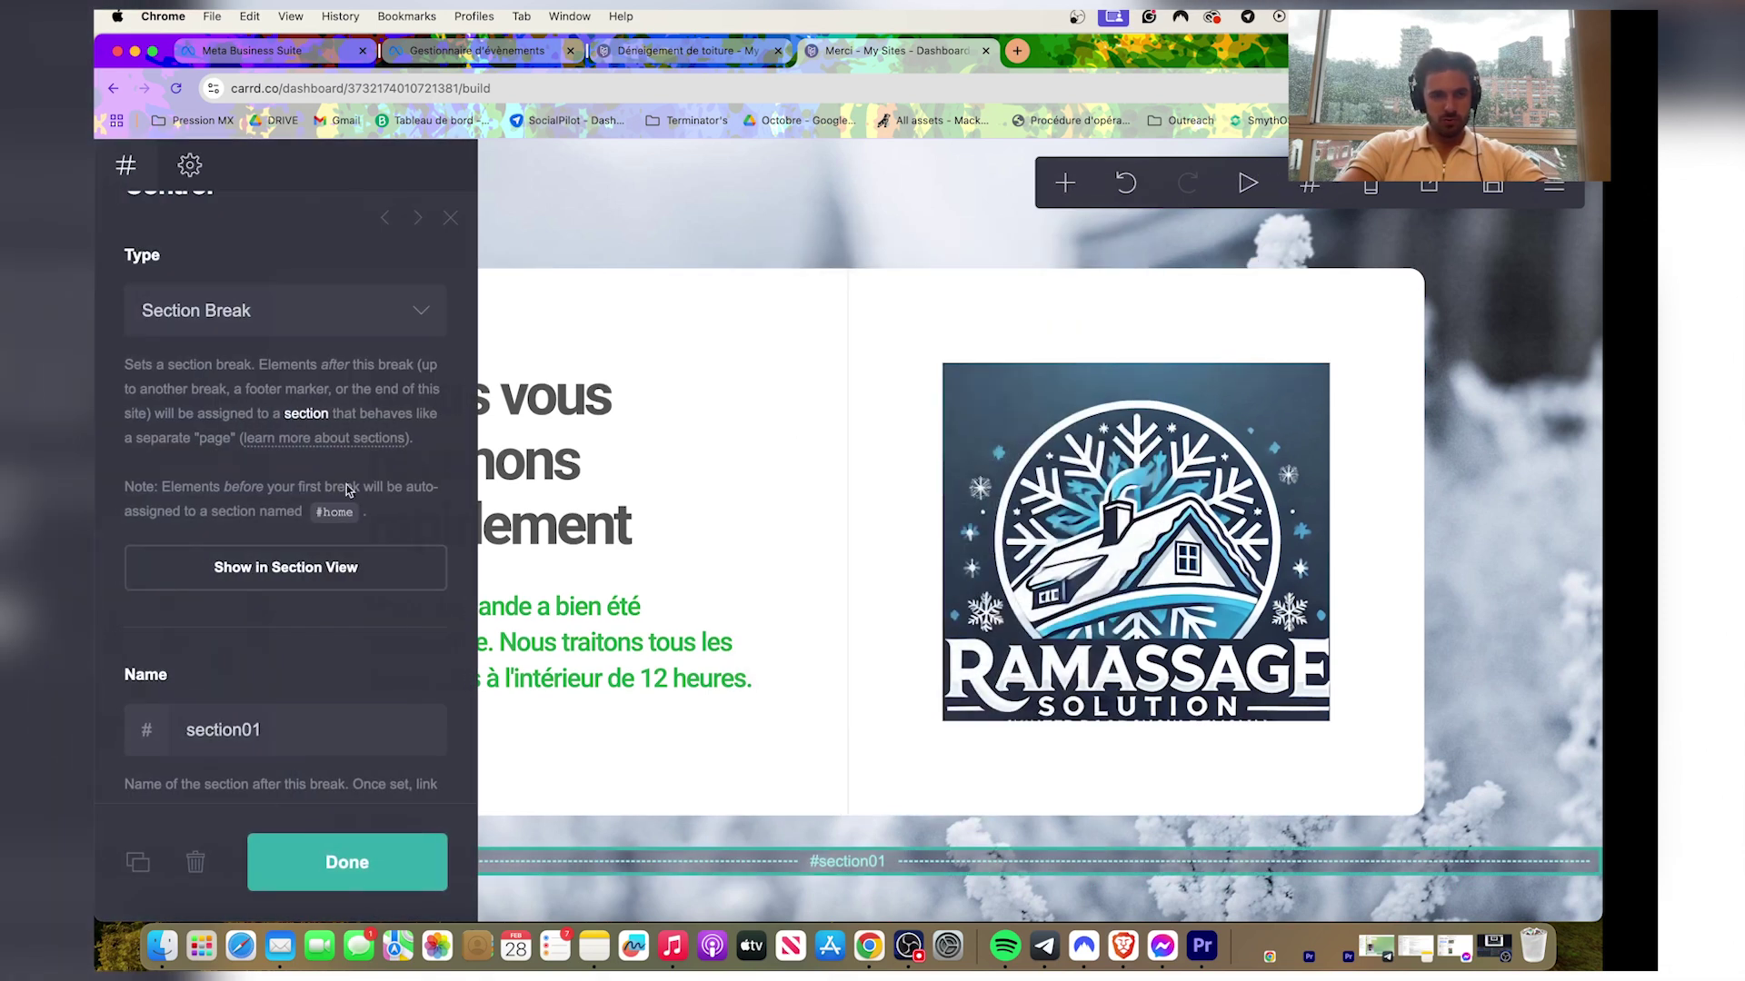
click(309, 311)
click(264, 340)
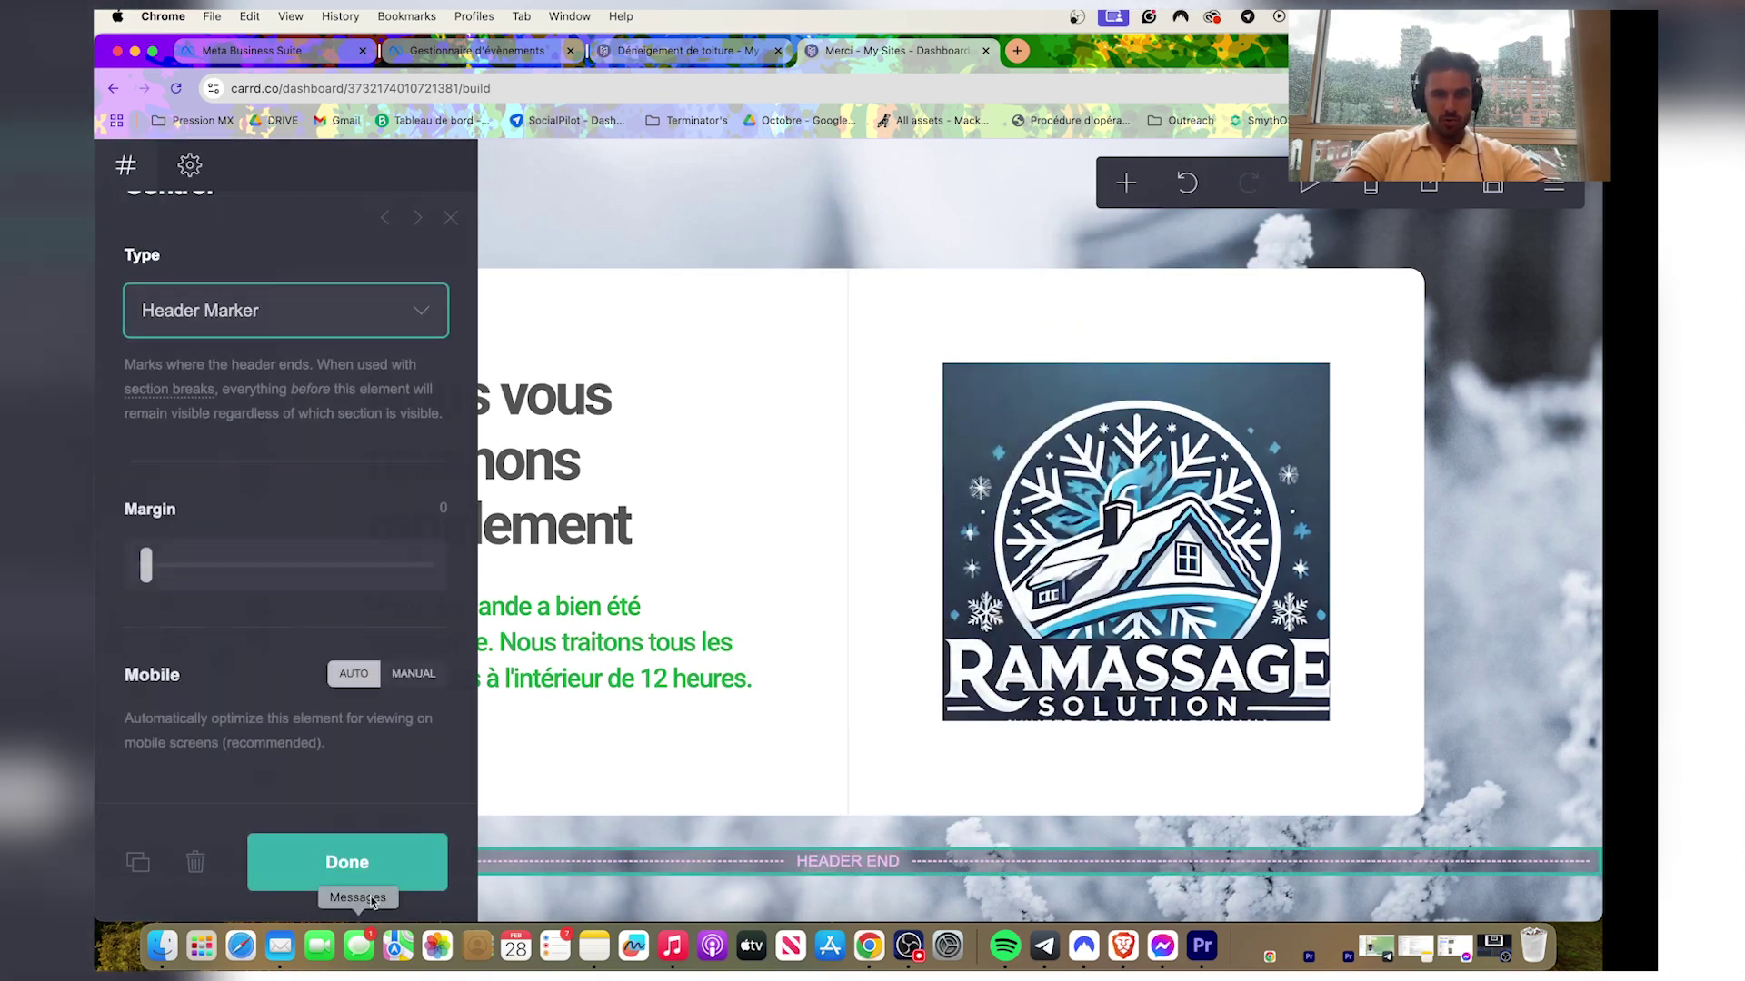
Finish the header marker and add a code embed above the thank-you page's header end.
click(347, 861)
click(1127, 183)
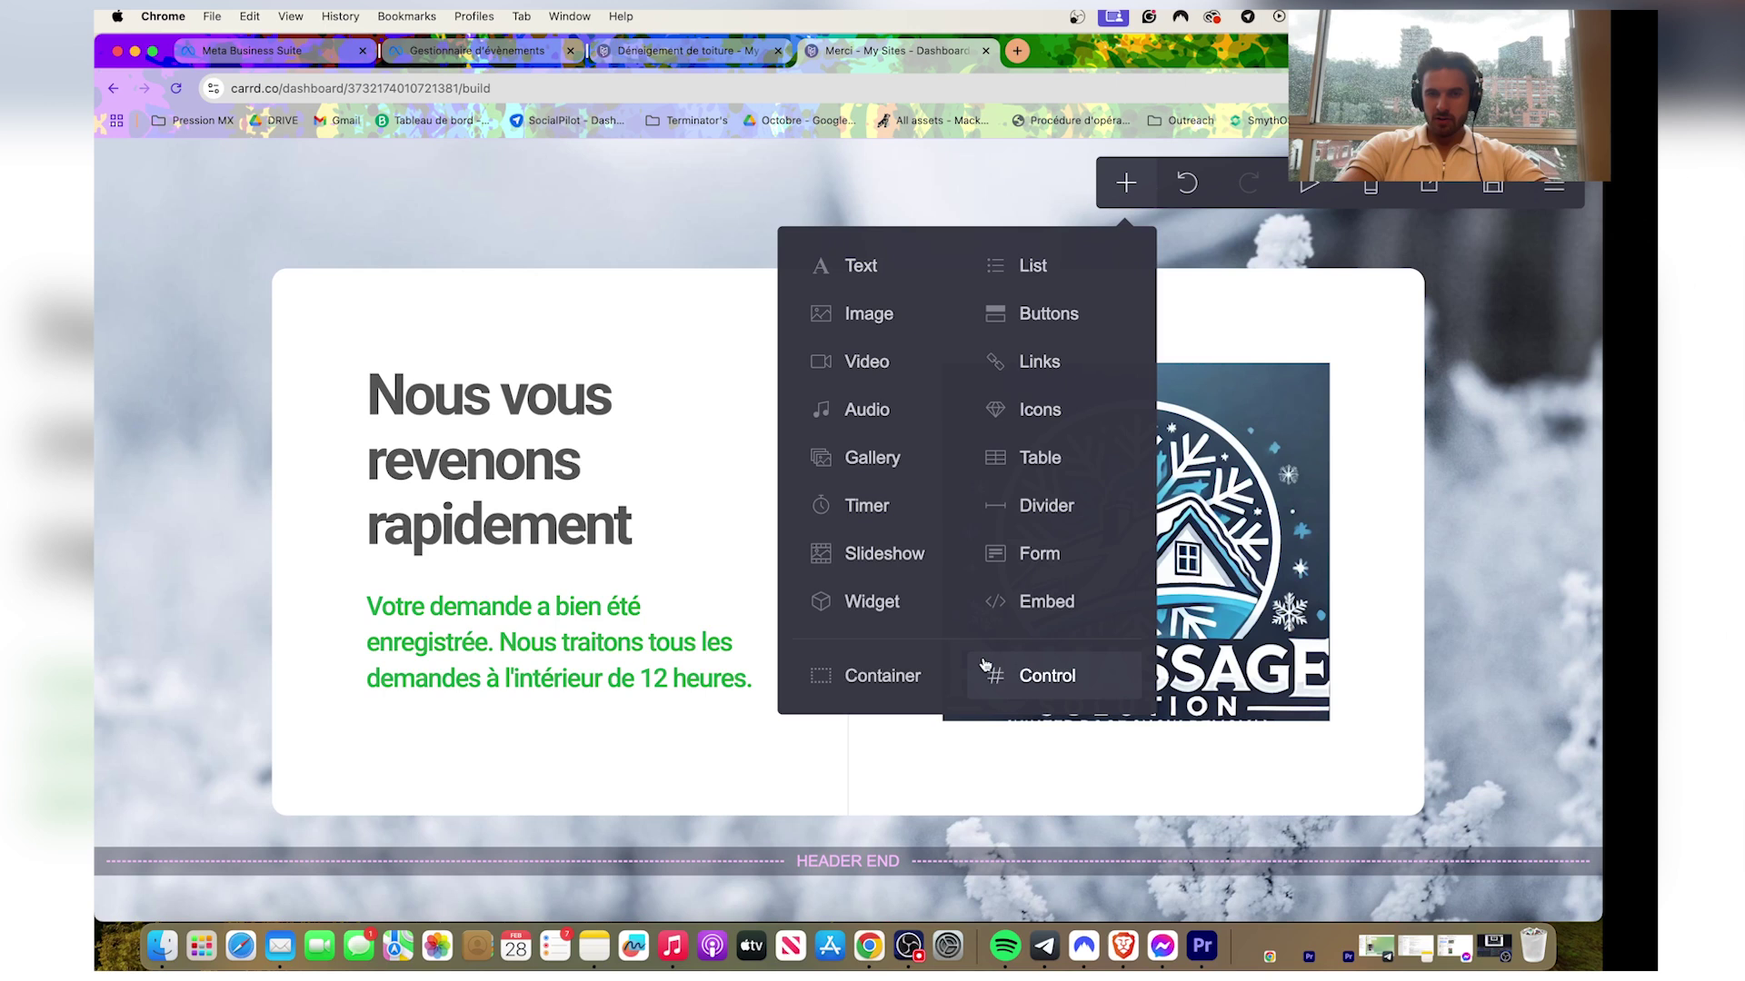
click(1045, 602)
drag(818, 791, 818, 609)
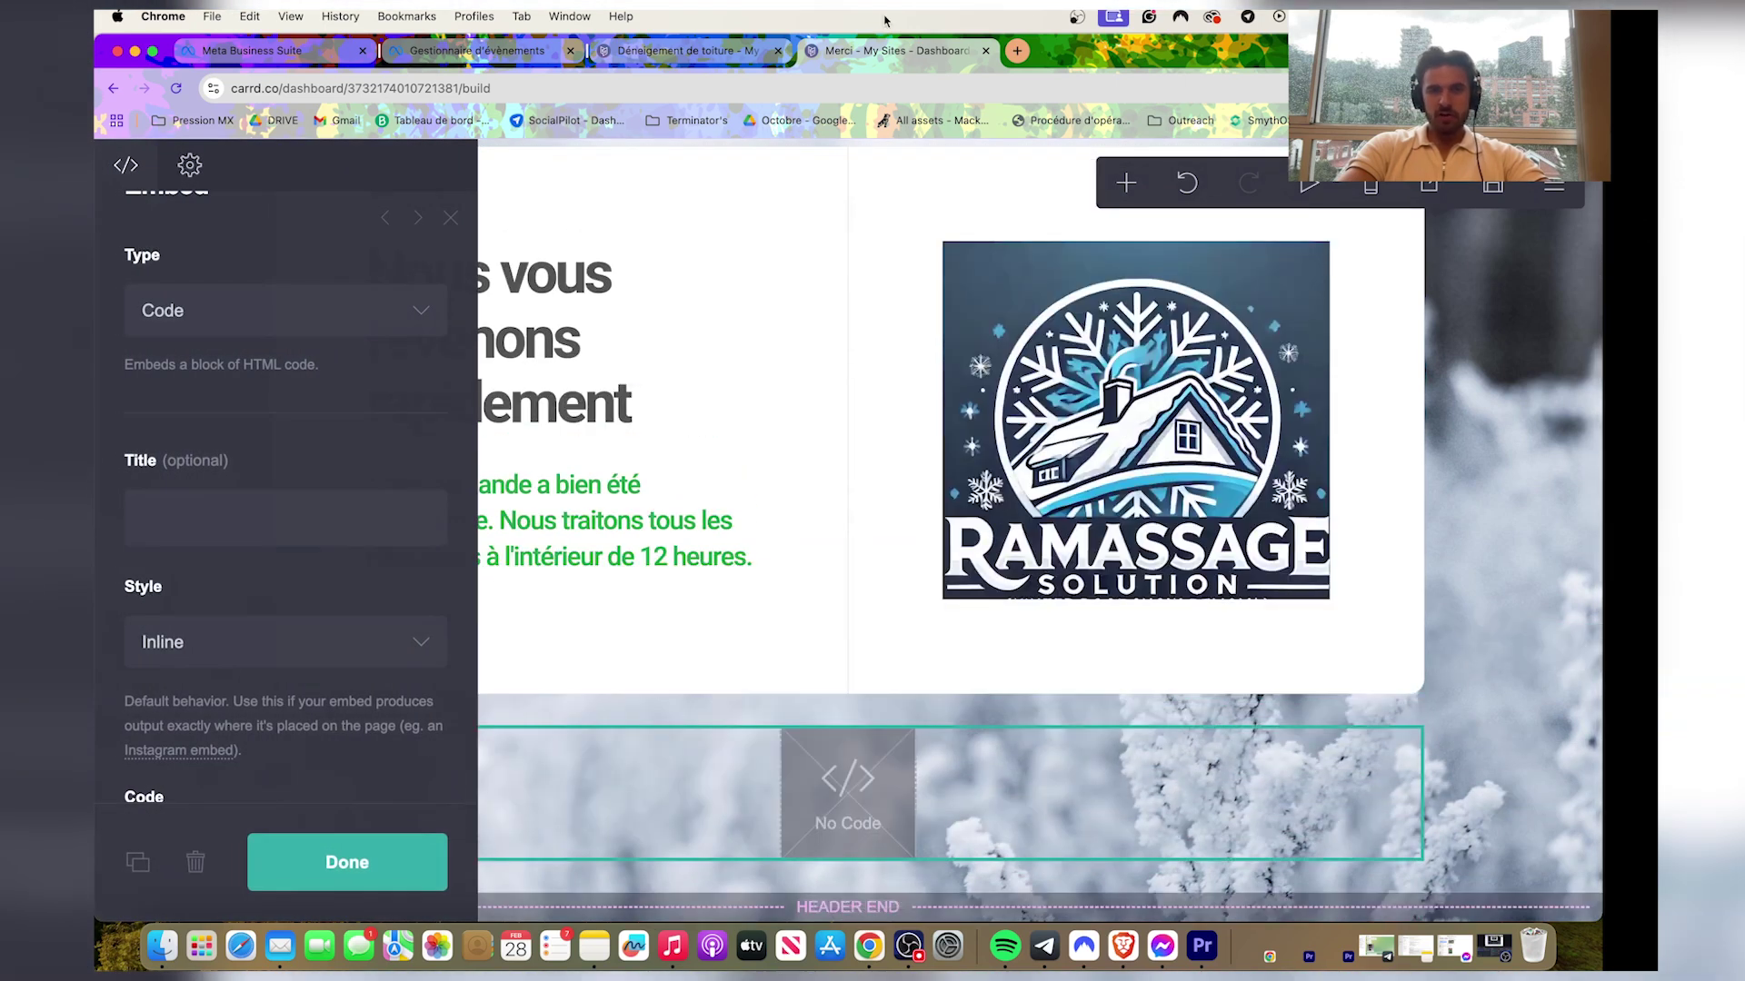
Paste the Meta Pixel base code into the thank-you embed's Code field.
click(477, 50)
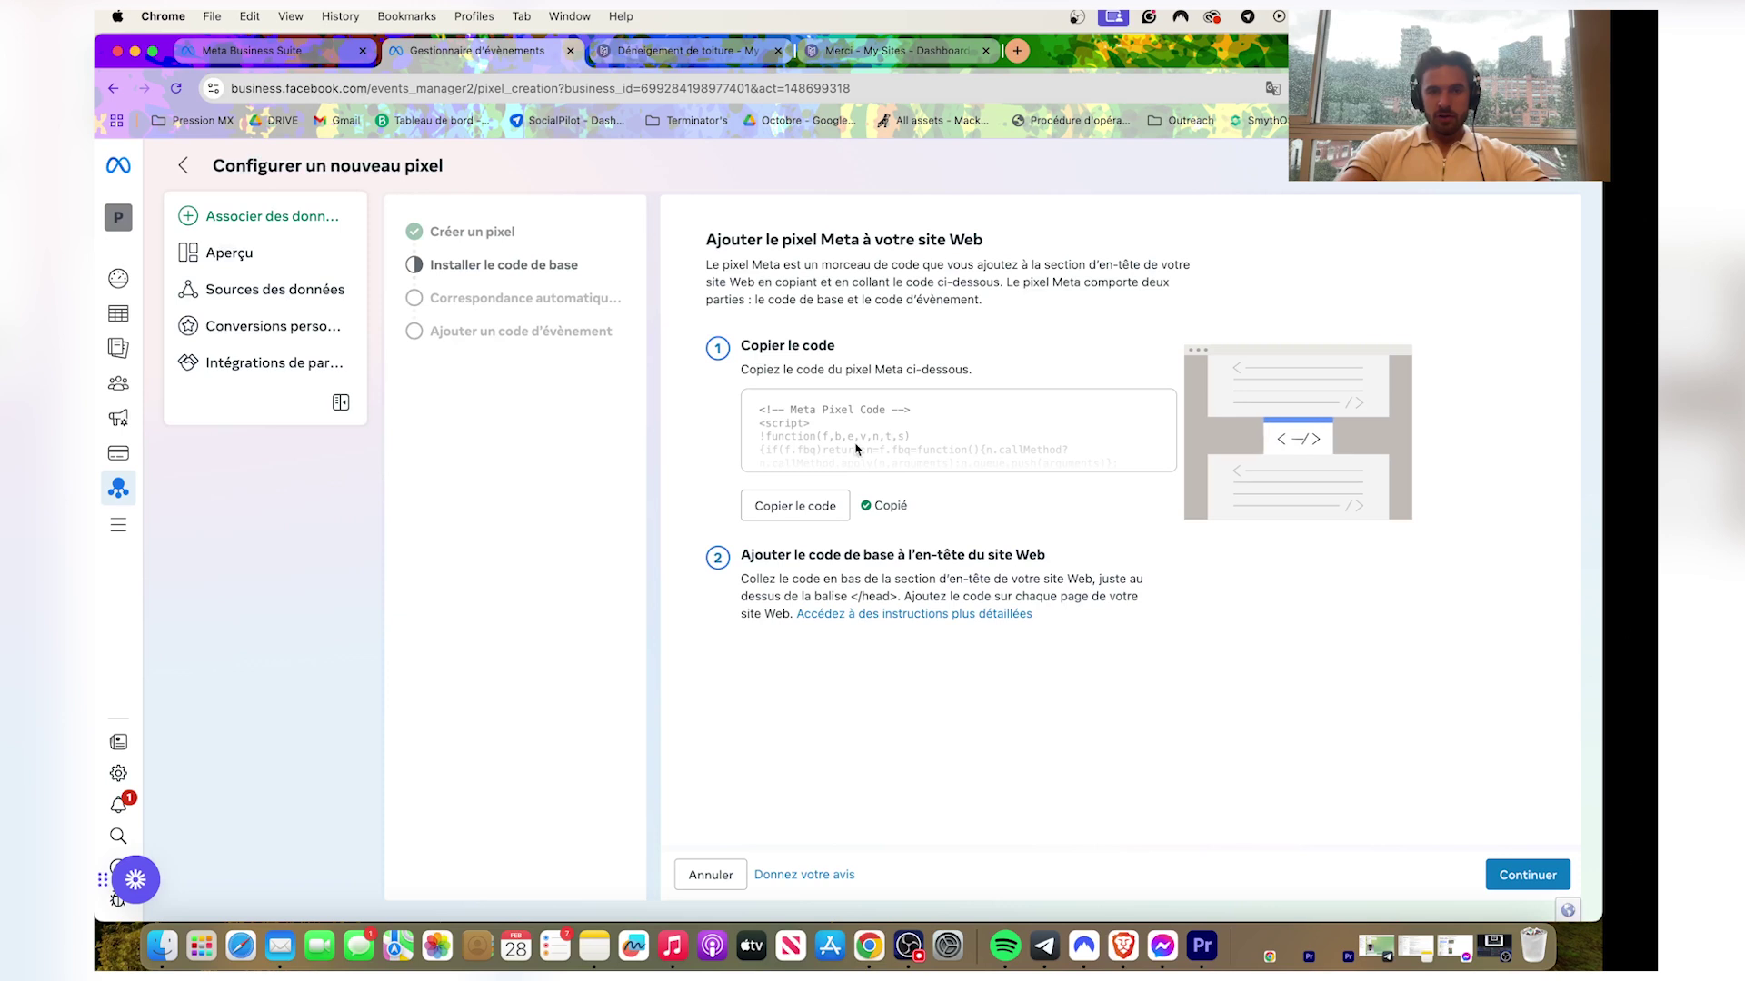
click(886, 50)
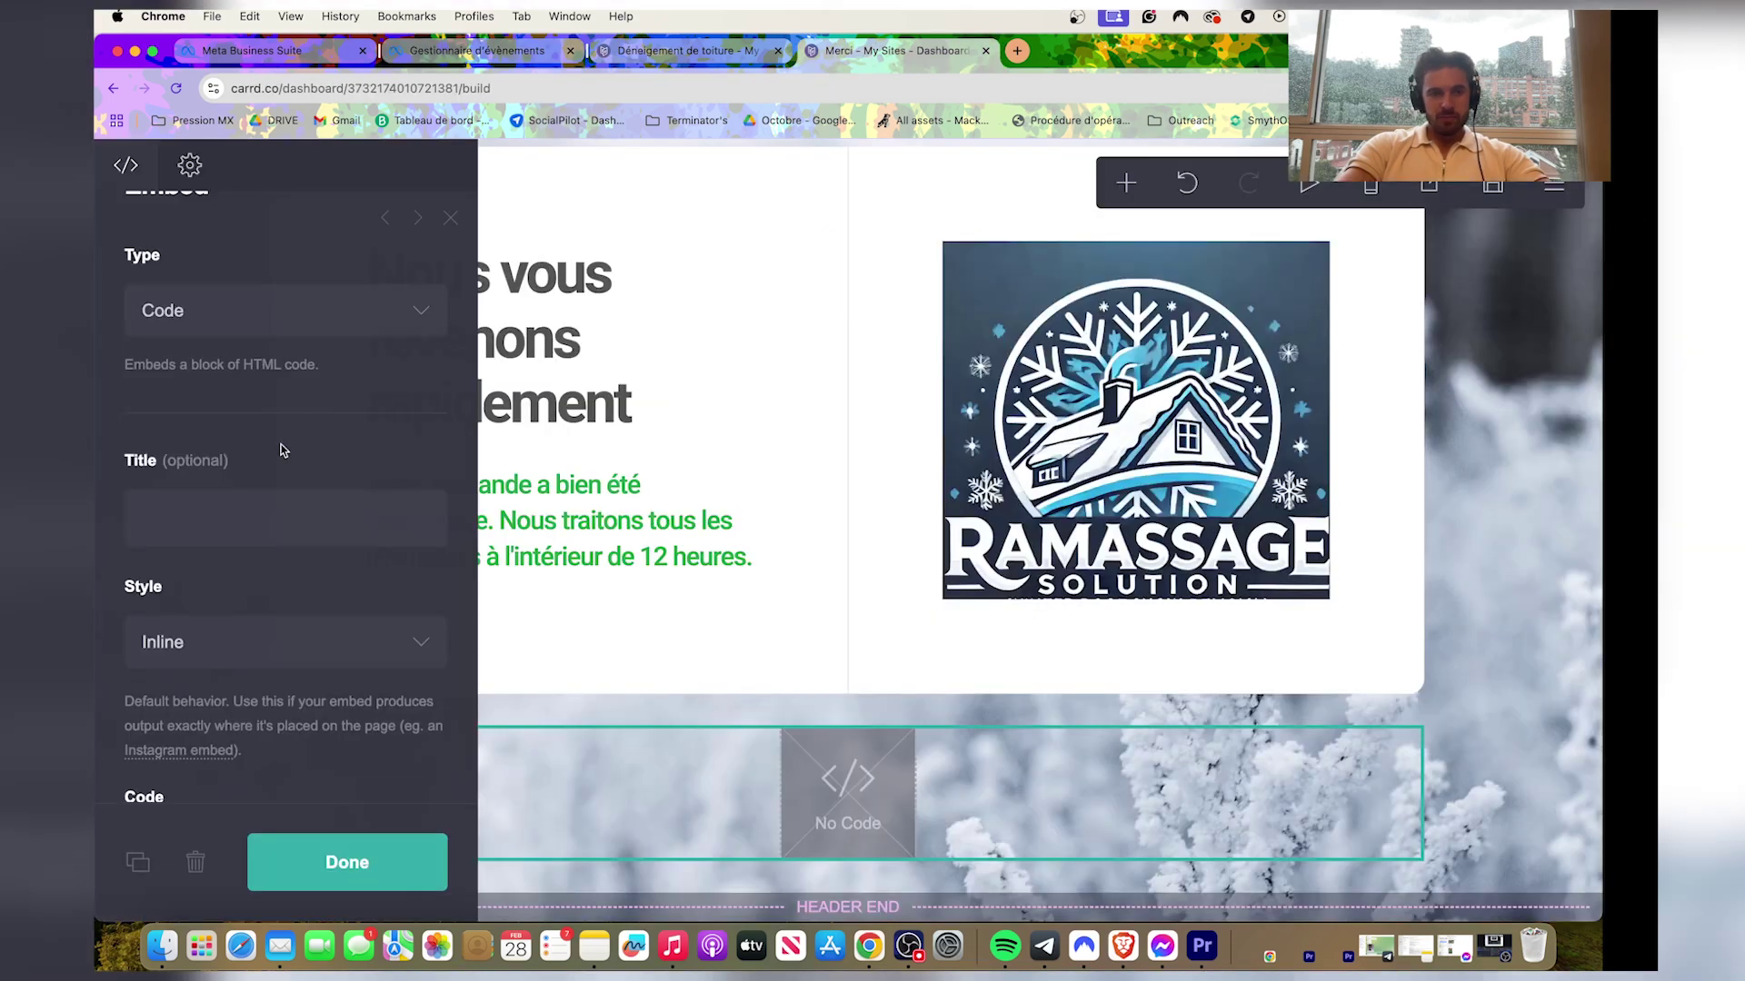
click(261, 501)
key(super+v)
Change the tracked event from 'PageView' to 'Lead' and close the embed.
scroll(287, 654, down, 10)
scroll(287, 654, up, 10)
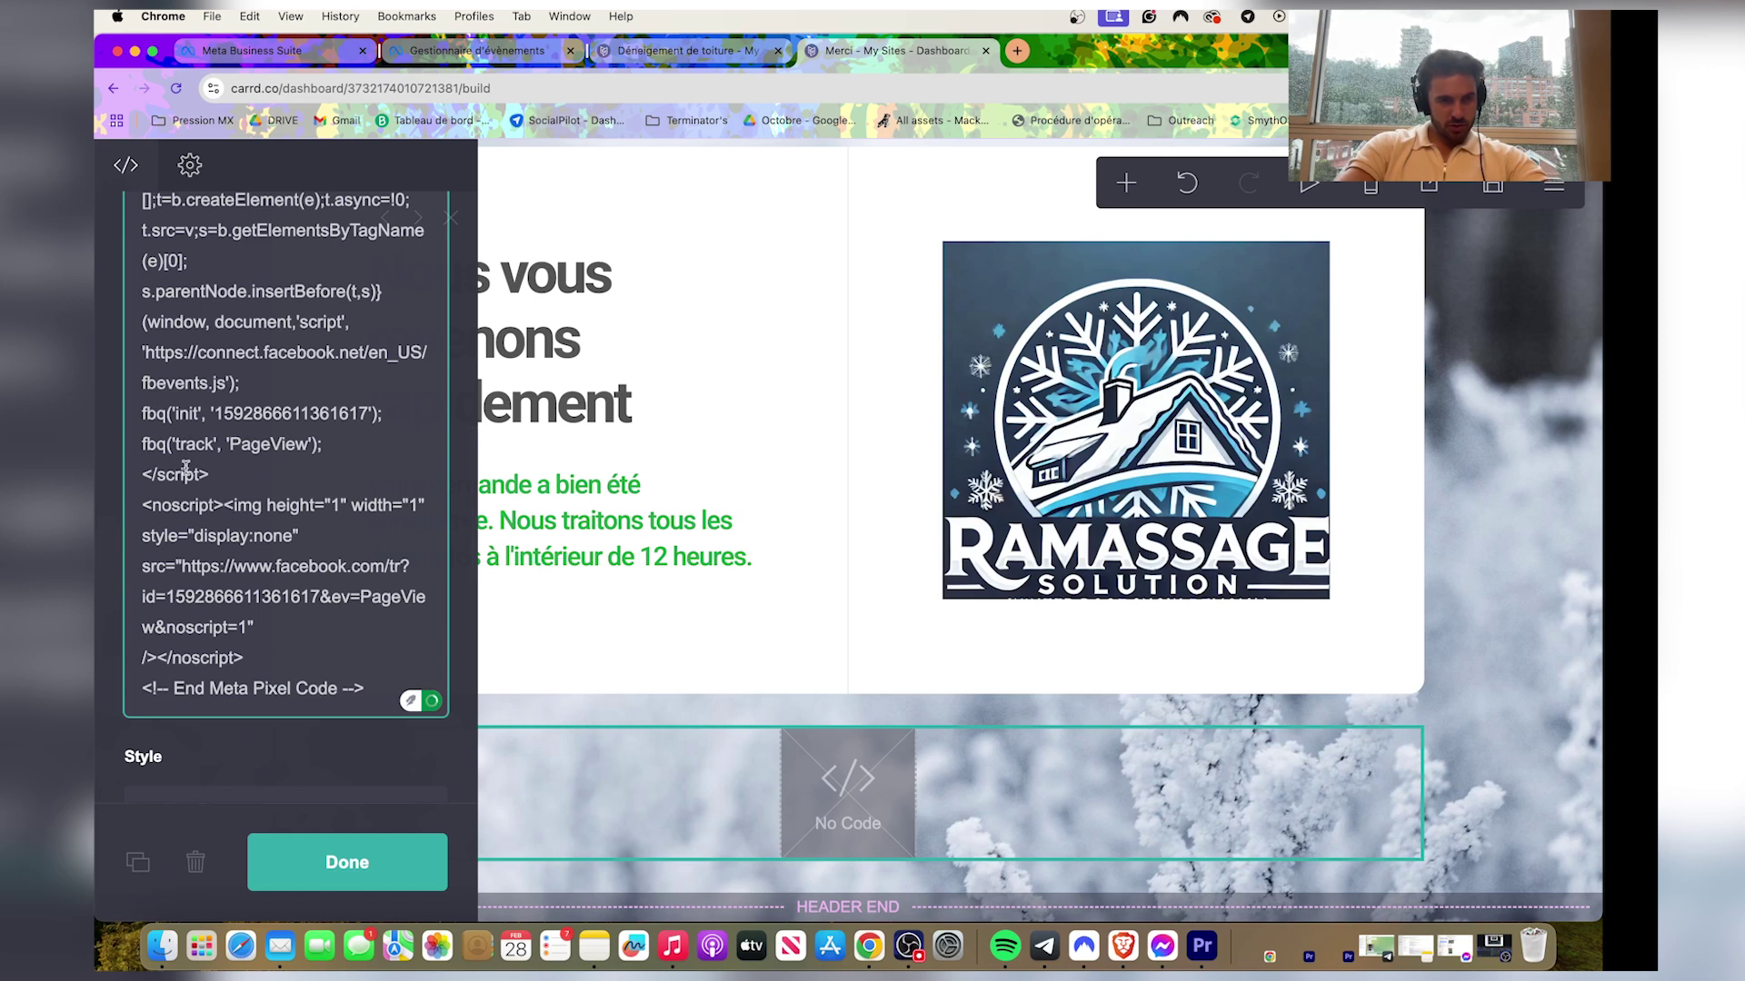
drag(257, 463, 140, 436)
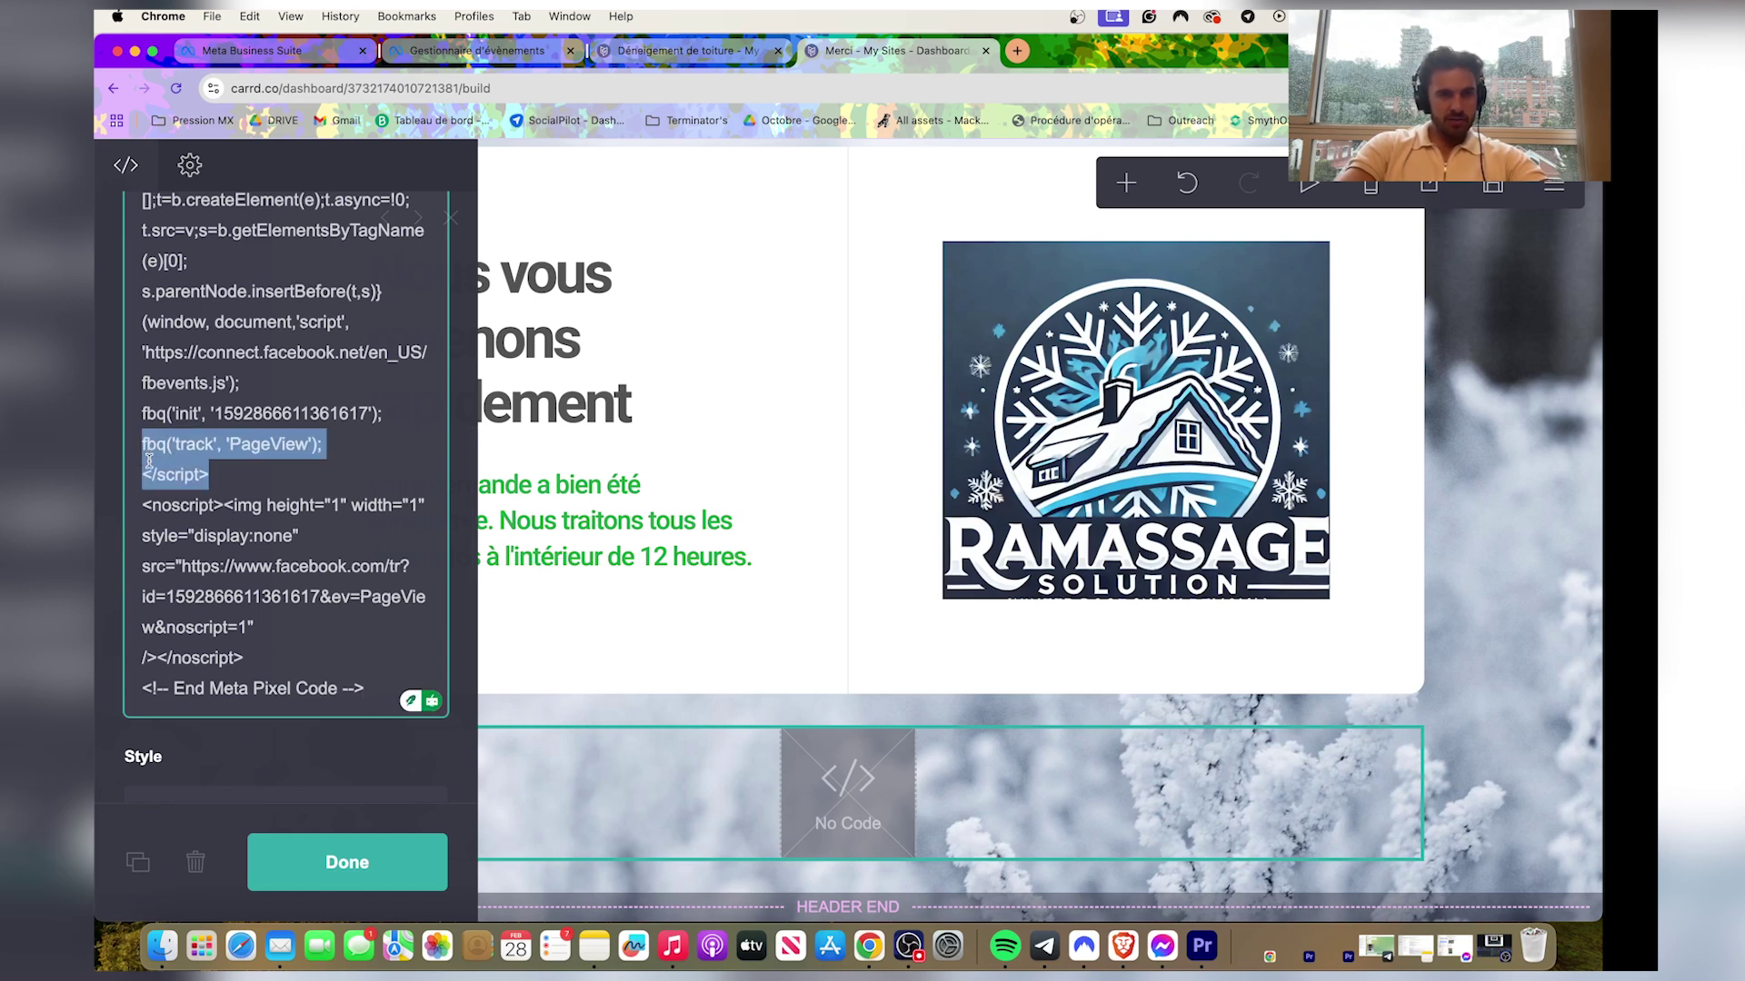
click(151, 452)
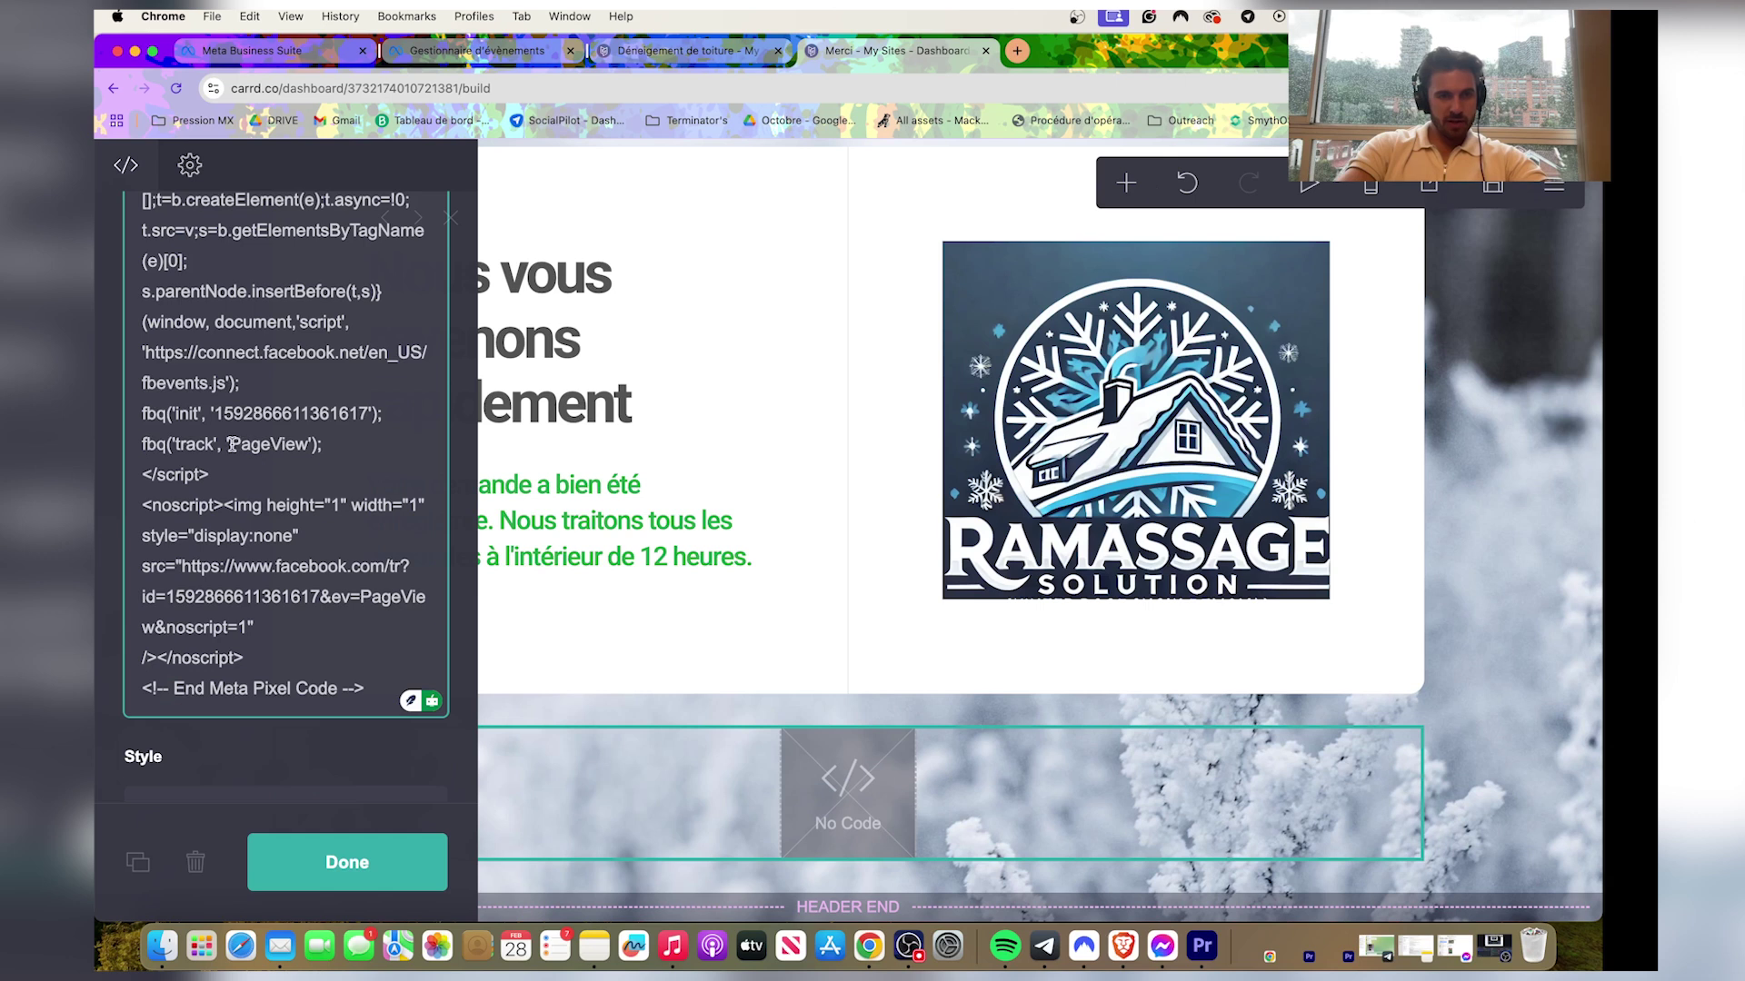
drag(233, 444, 298, 451)
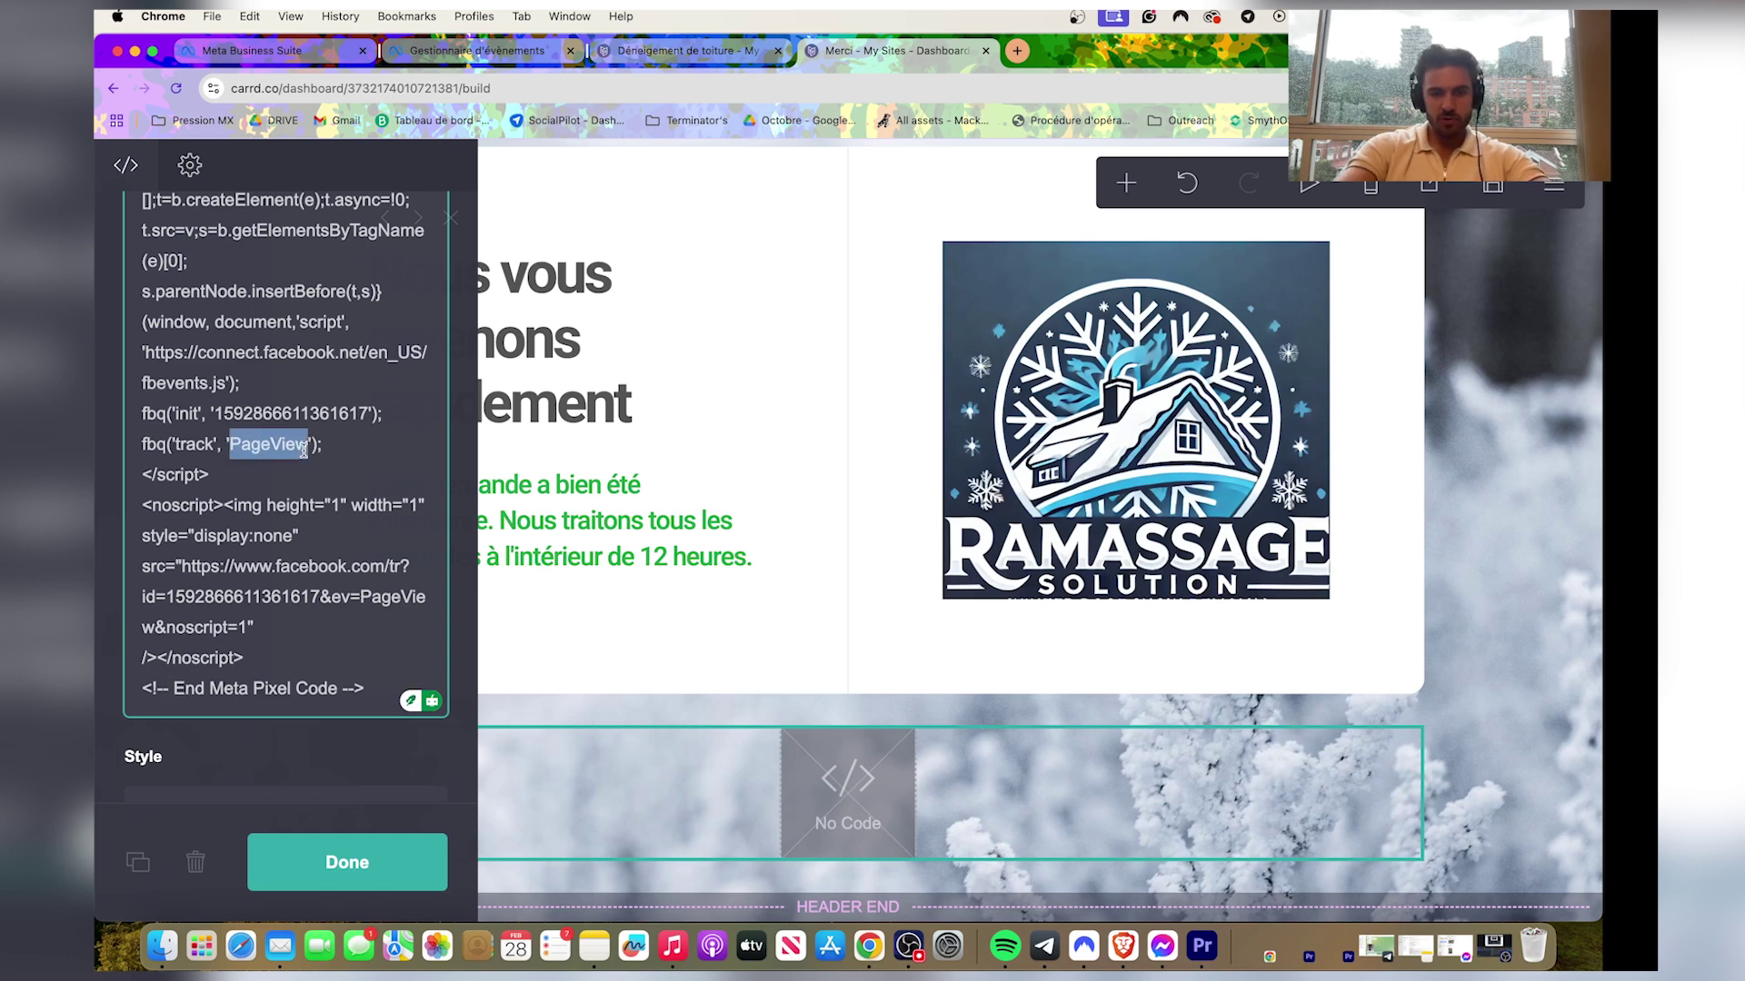
text(Lead)
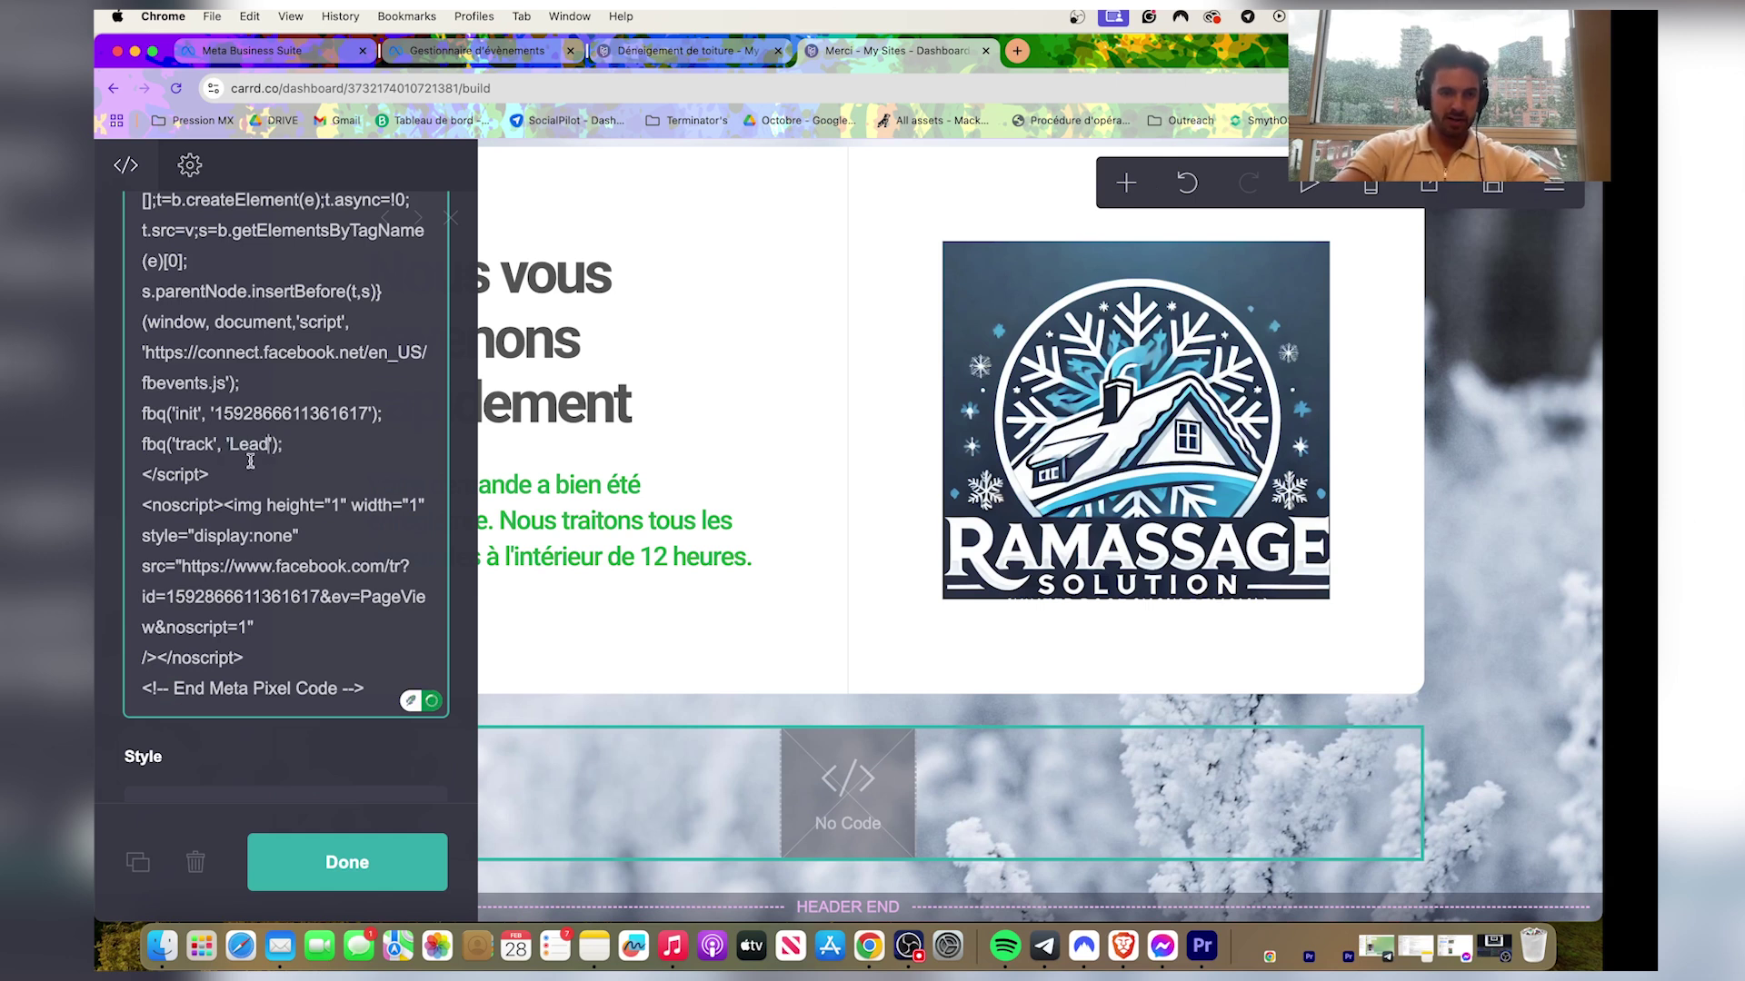
click(273, 879)
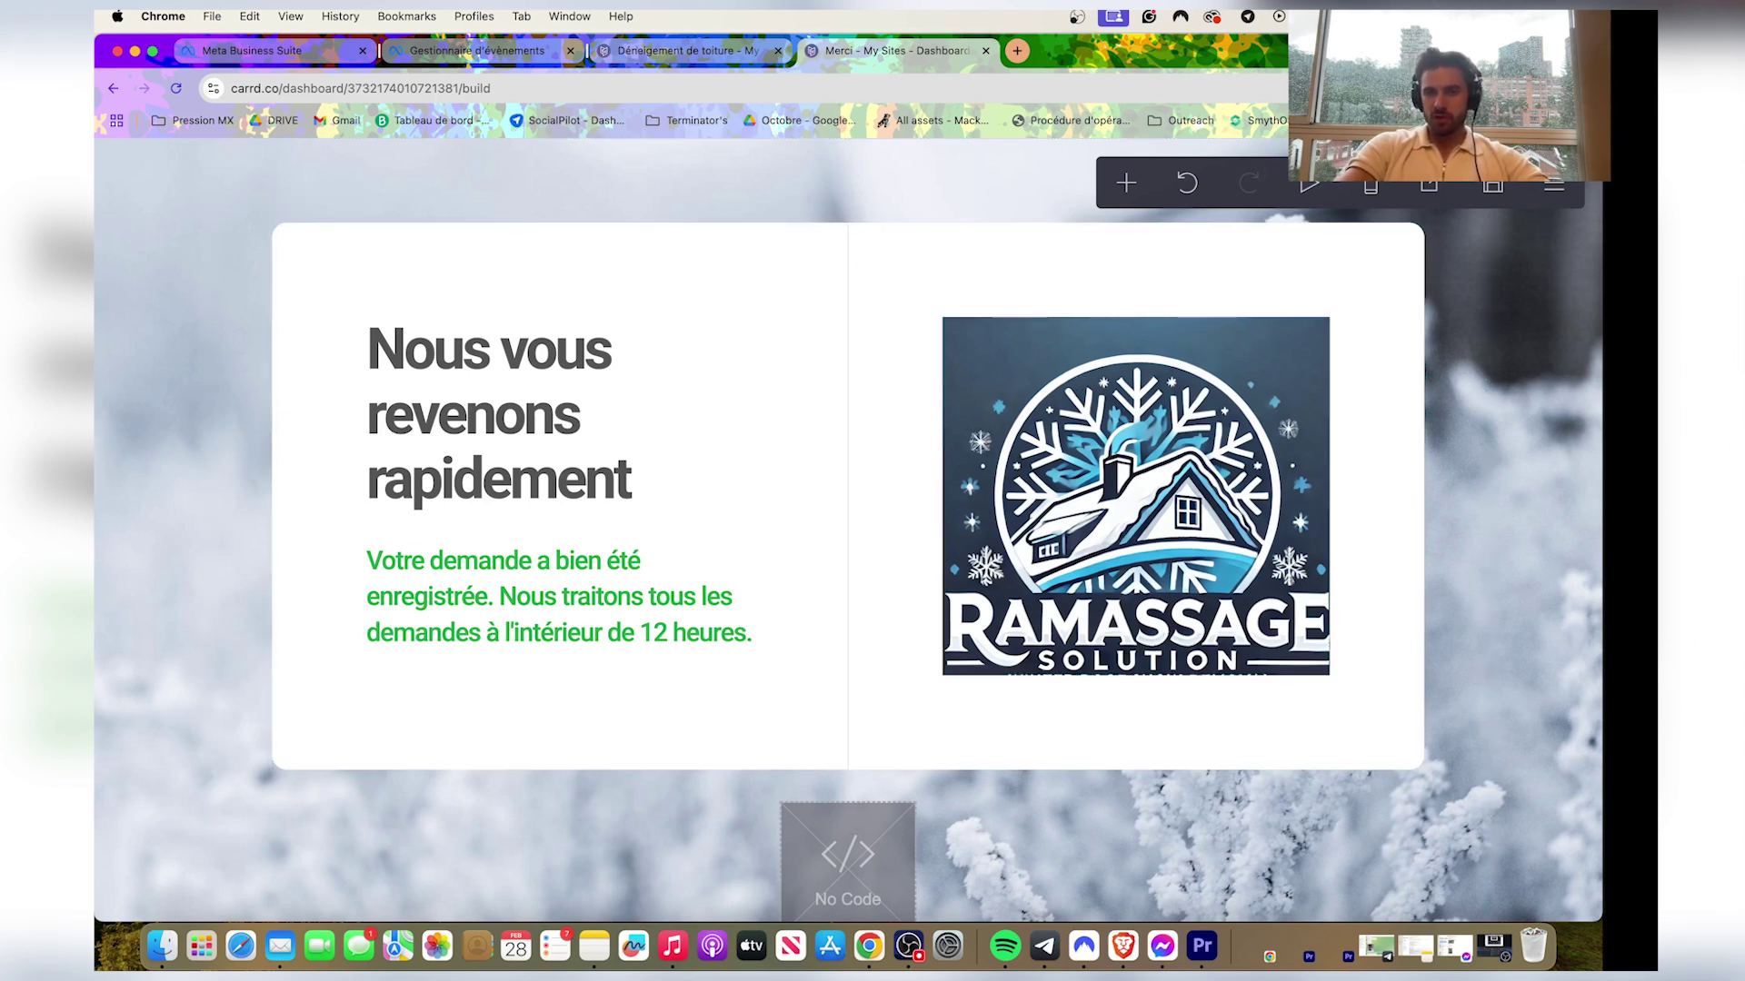
Confirm the Lead code, then publish and view the thank-you site merciramassage.carrd.co.
click(847, 858)
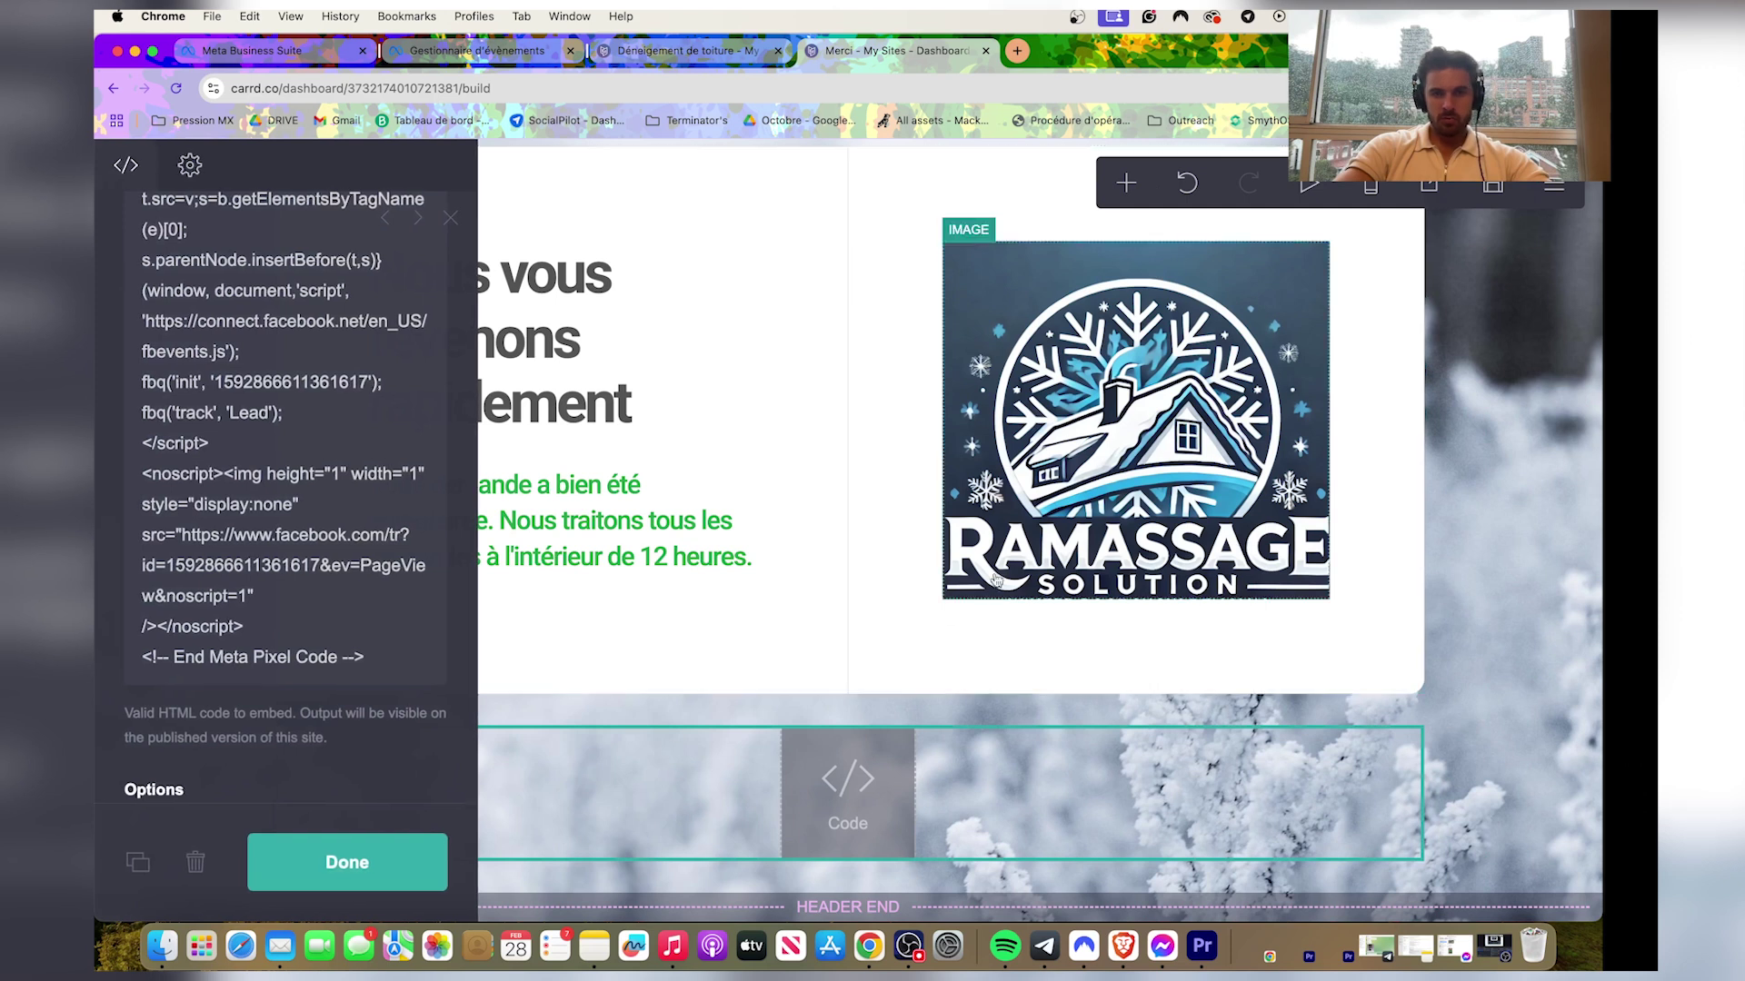
key(super+s)
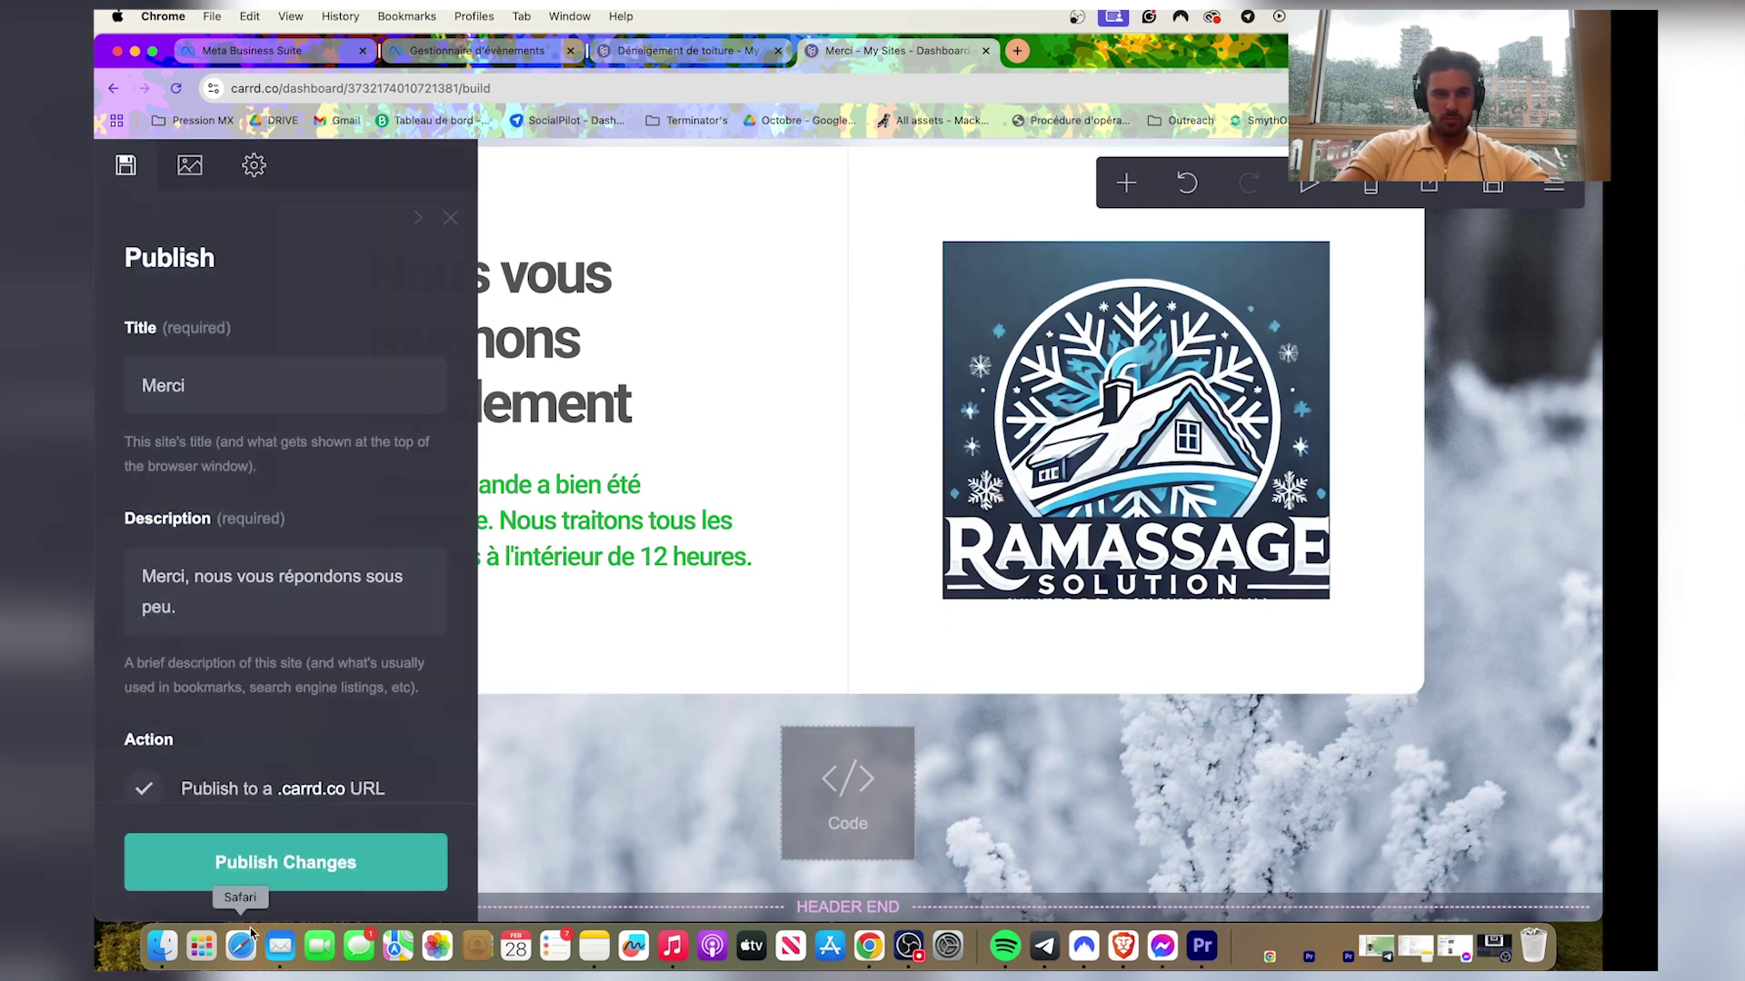
click(260, 875)
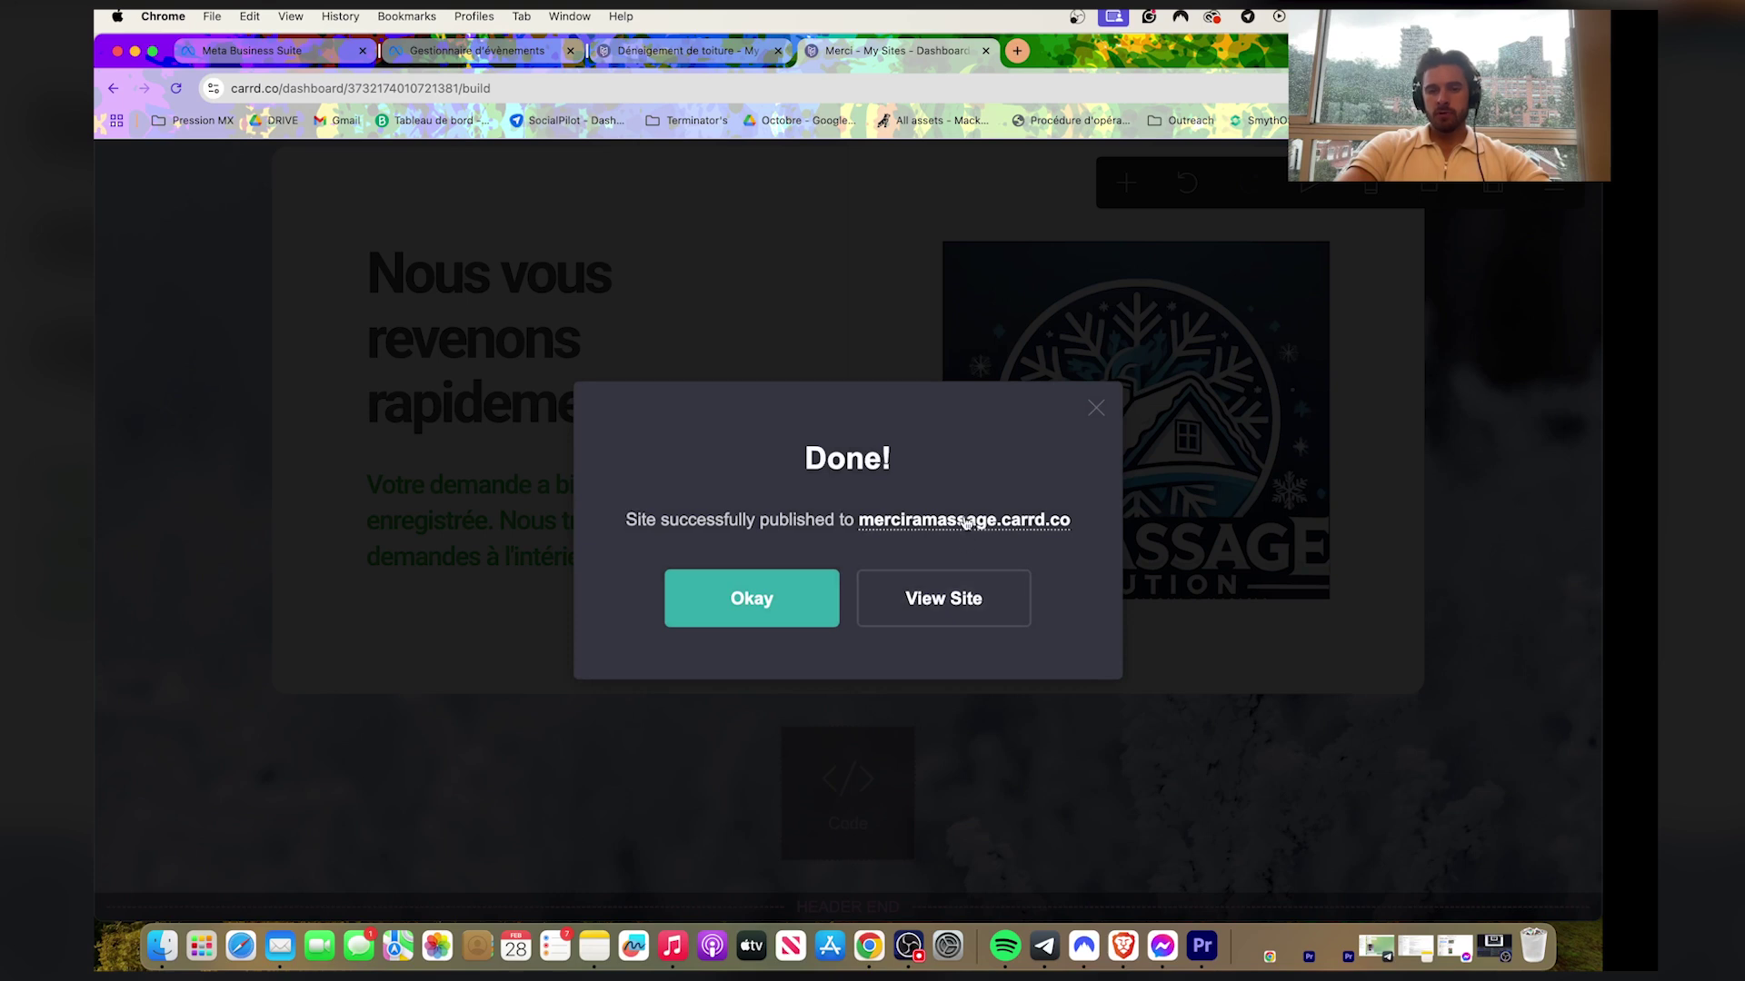
click(923, 608)
Check the landing page's pixel embed and publish ramassagesolution.carrd.co.
click(690, 50)
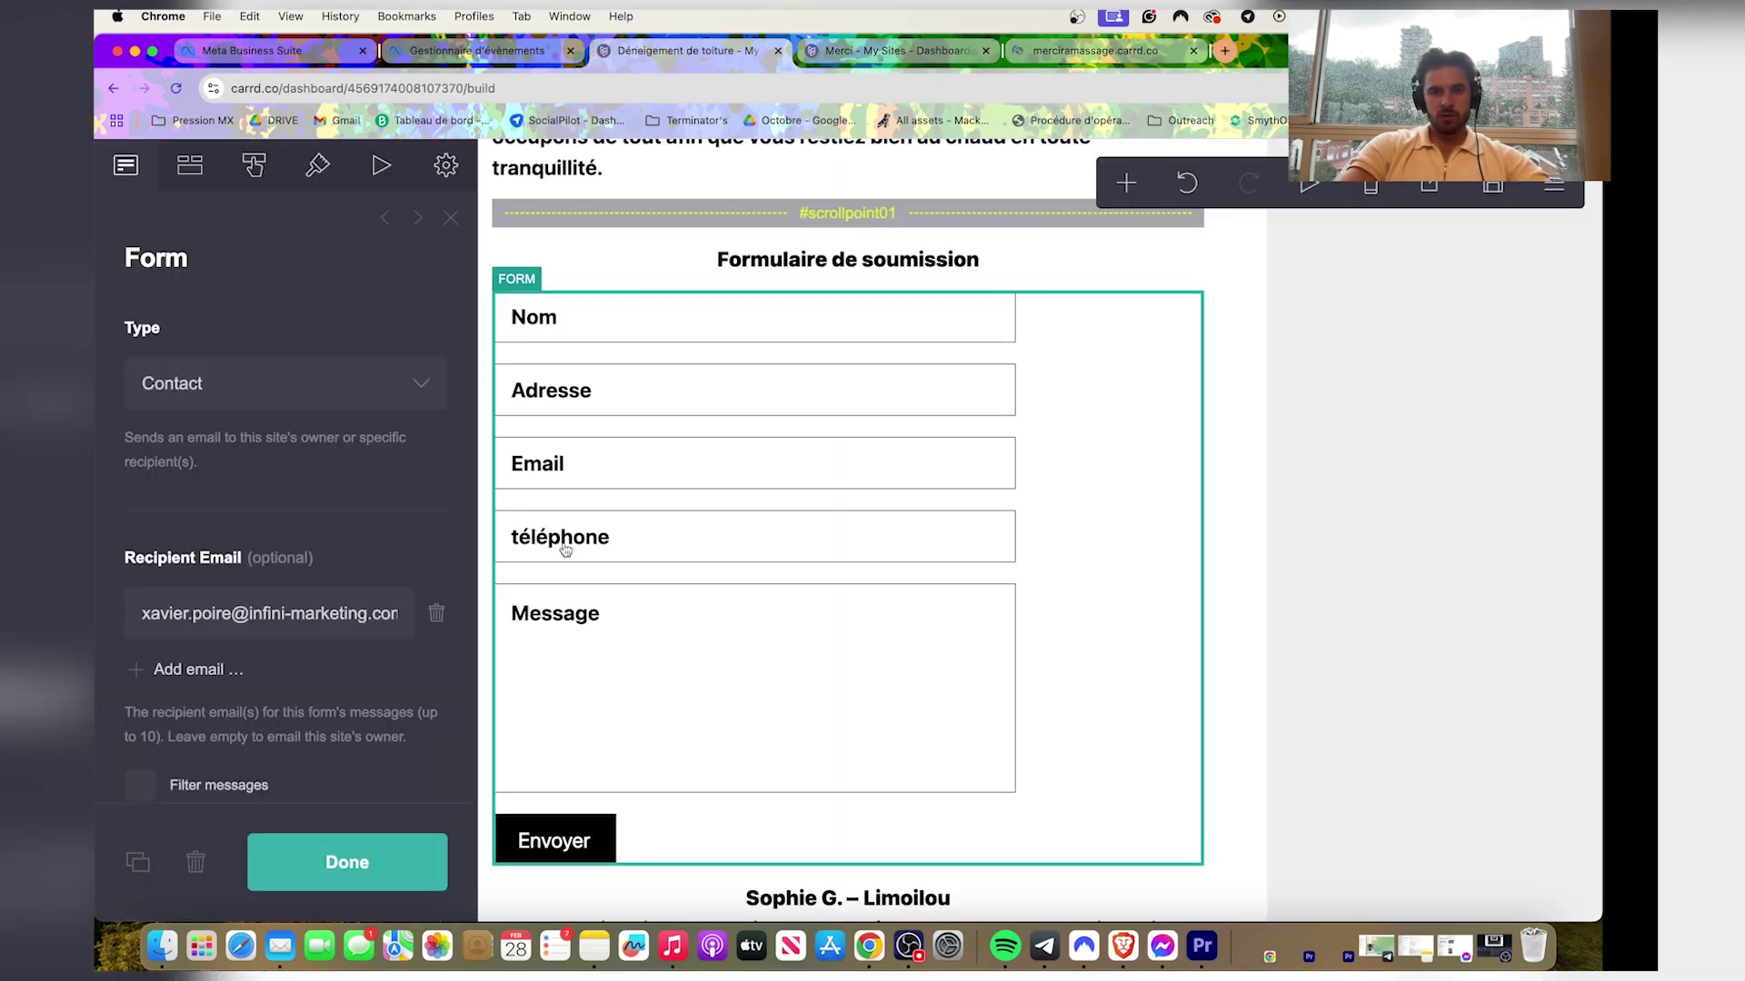
scroll(837, 773, up, 15)
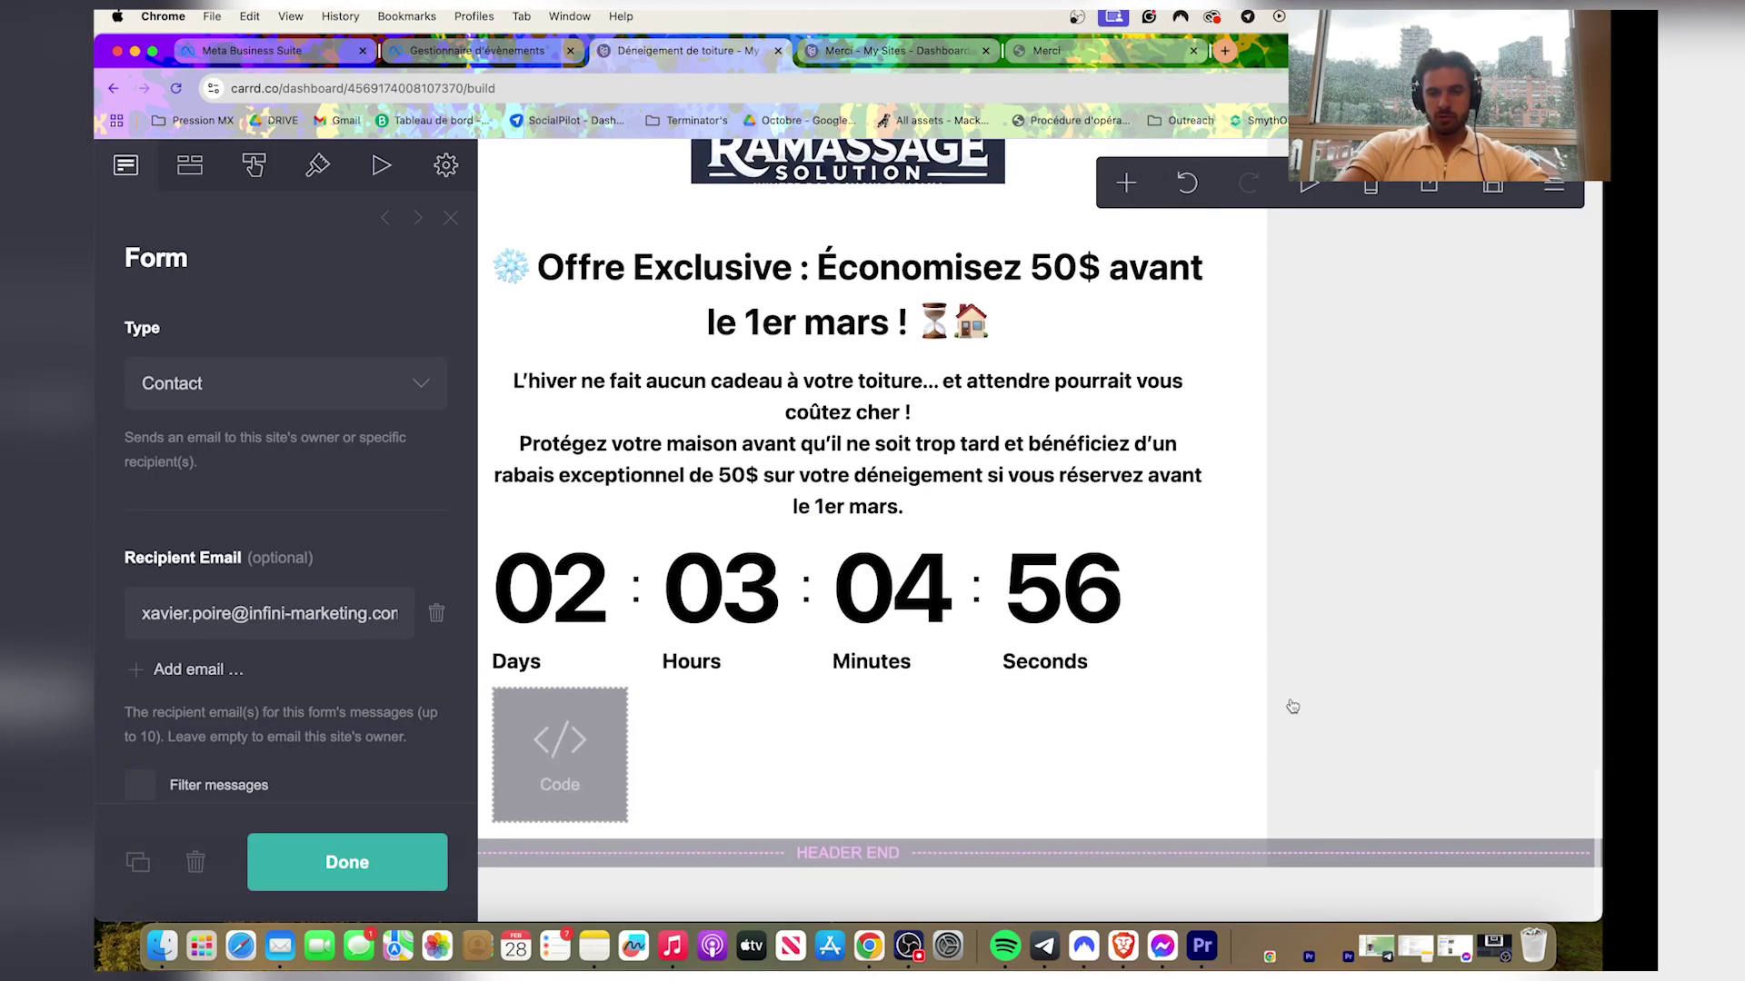
click(826, 774)
scroll(380, 571, down, 10)
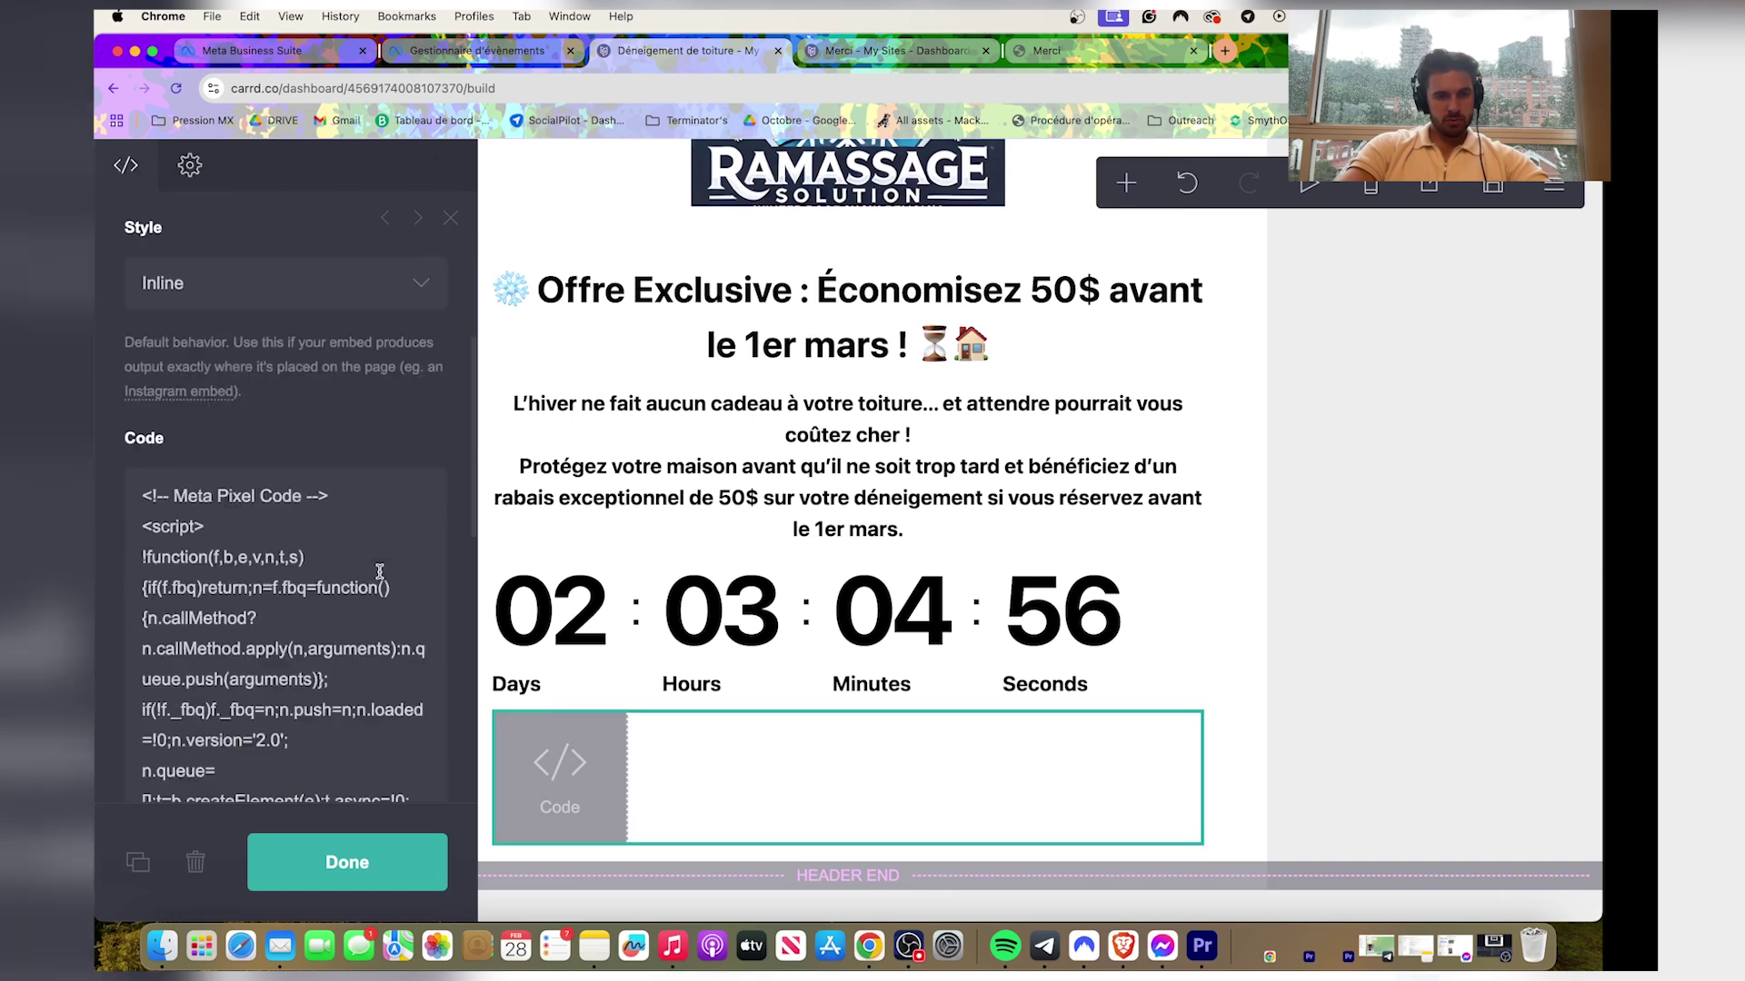
click(409, 845)
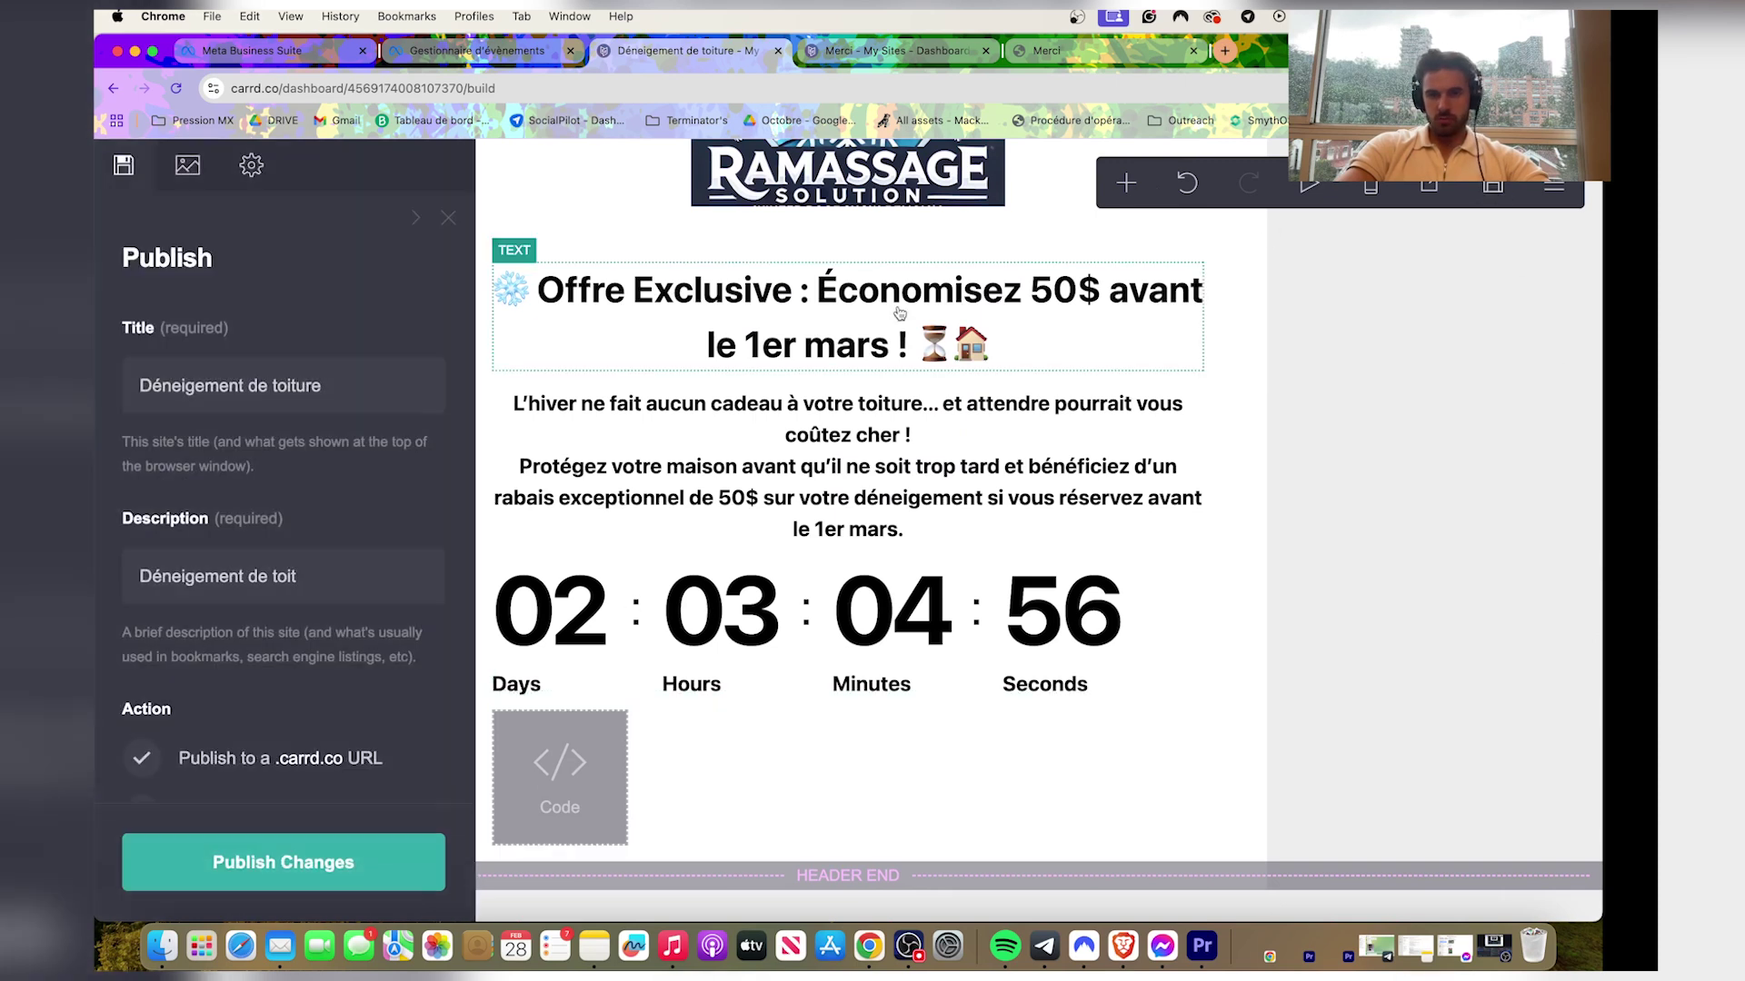
click(409, 850)
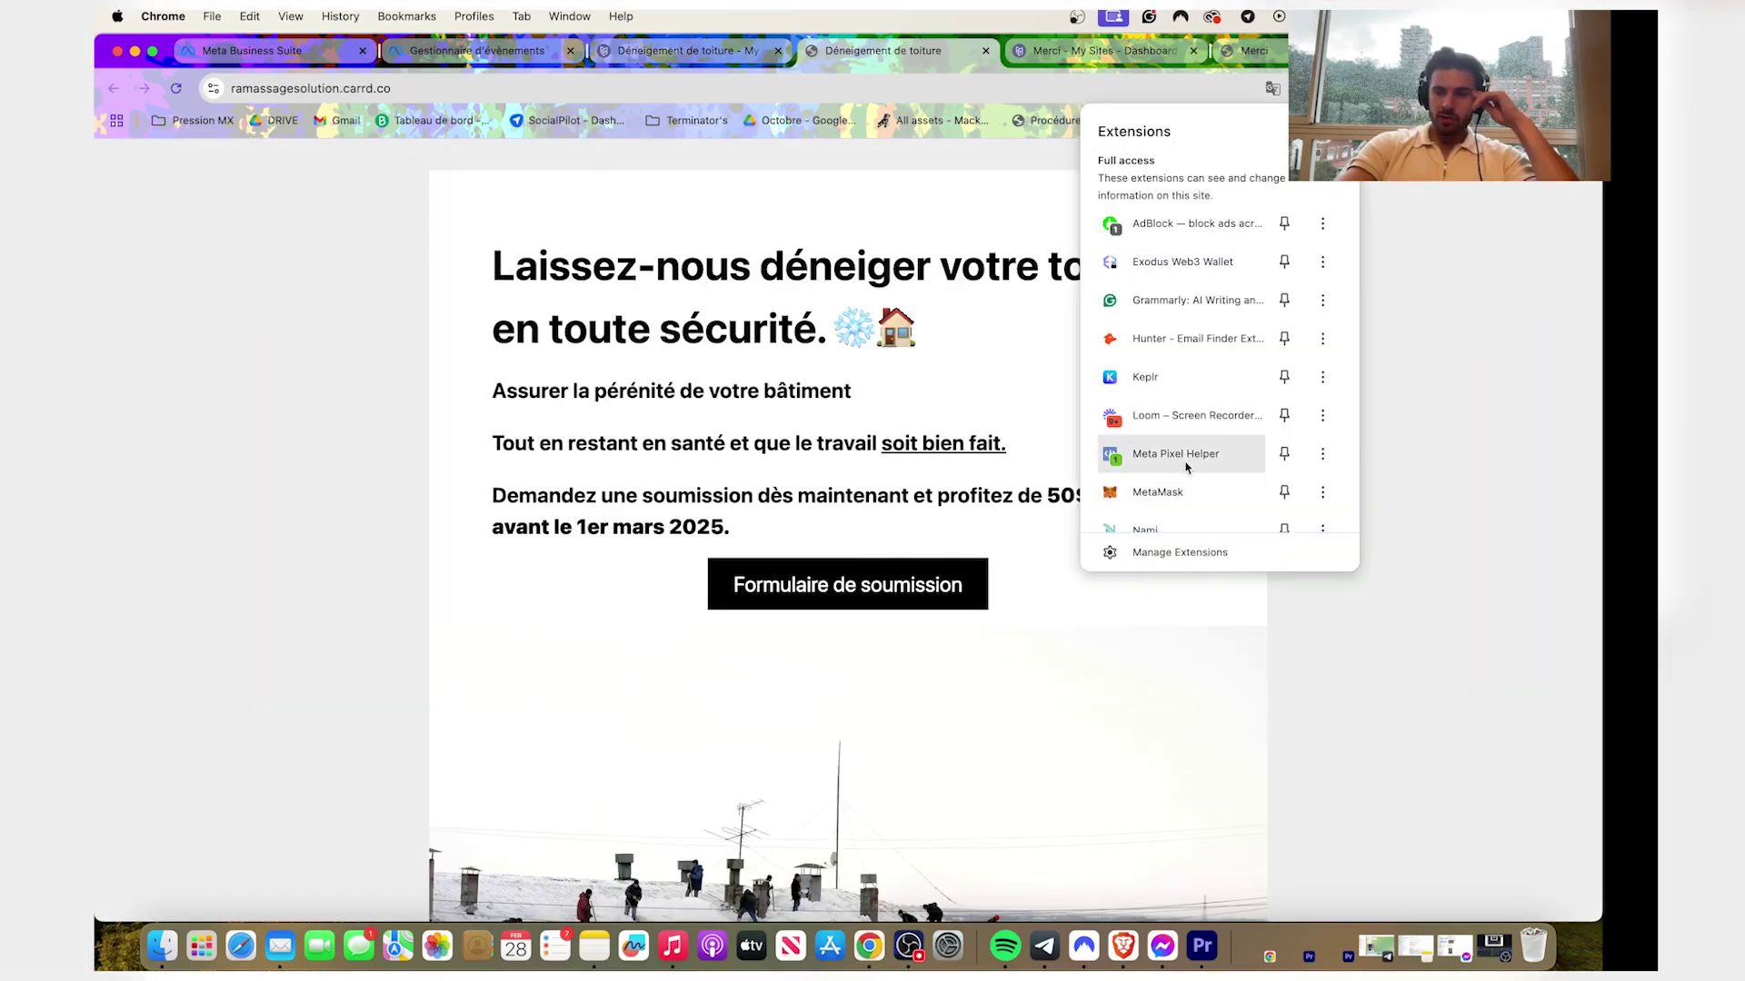
Use Meta Pixel Helper to verify PageView fires on the landing page and Lead on the thank-you page.
click(1172, 455)
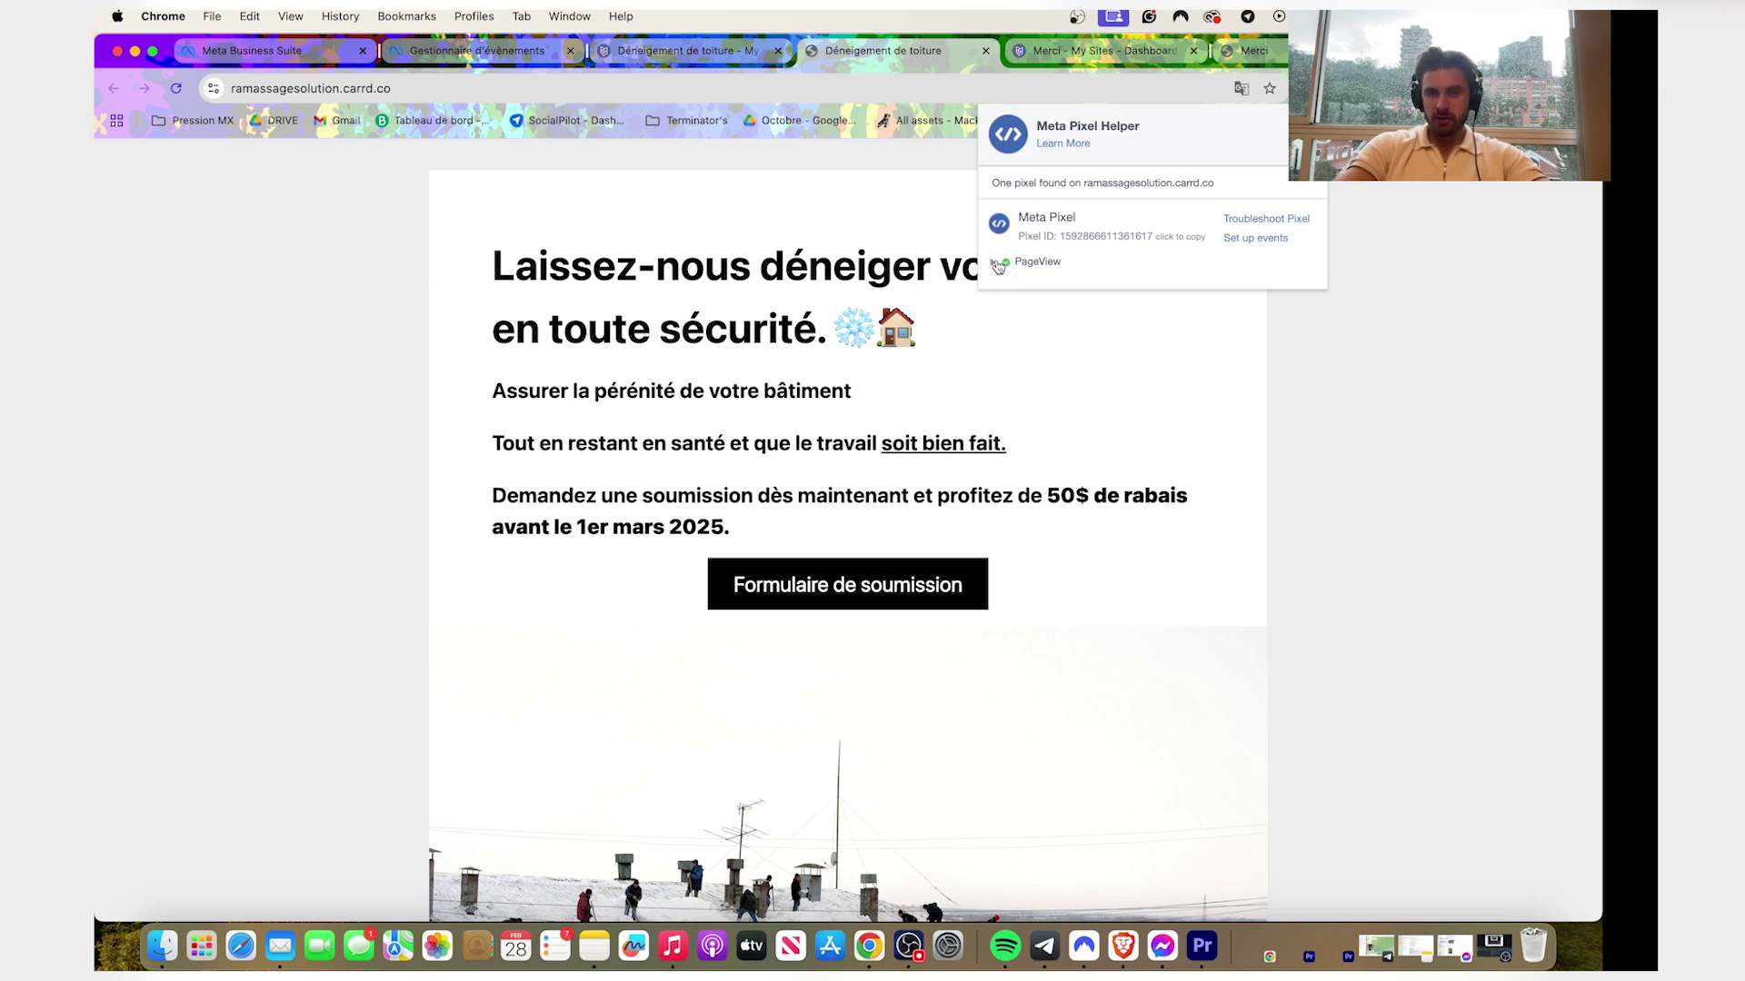
click(1318, 388)
click(1273, 57)
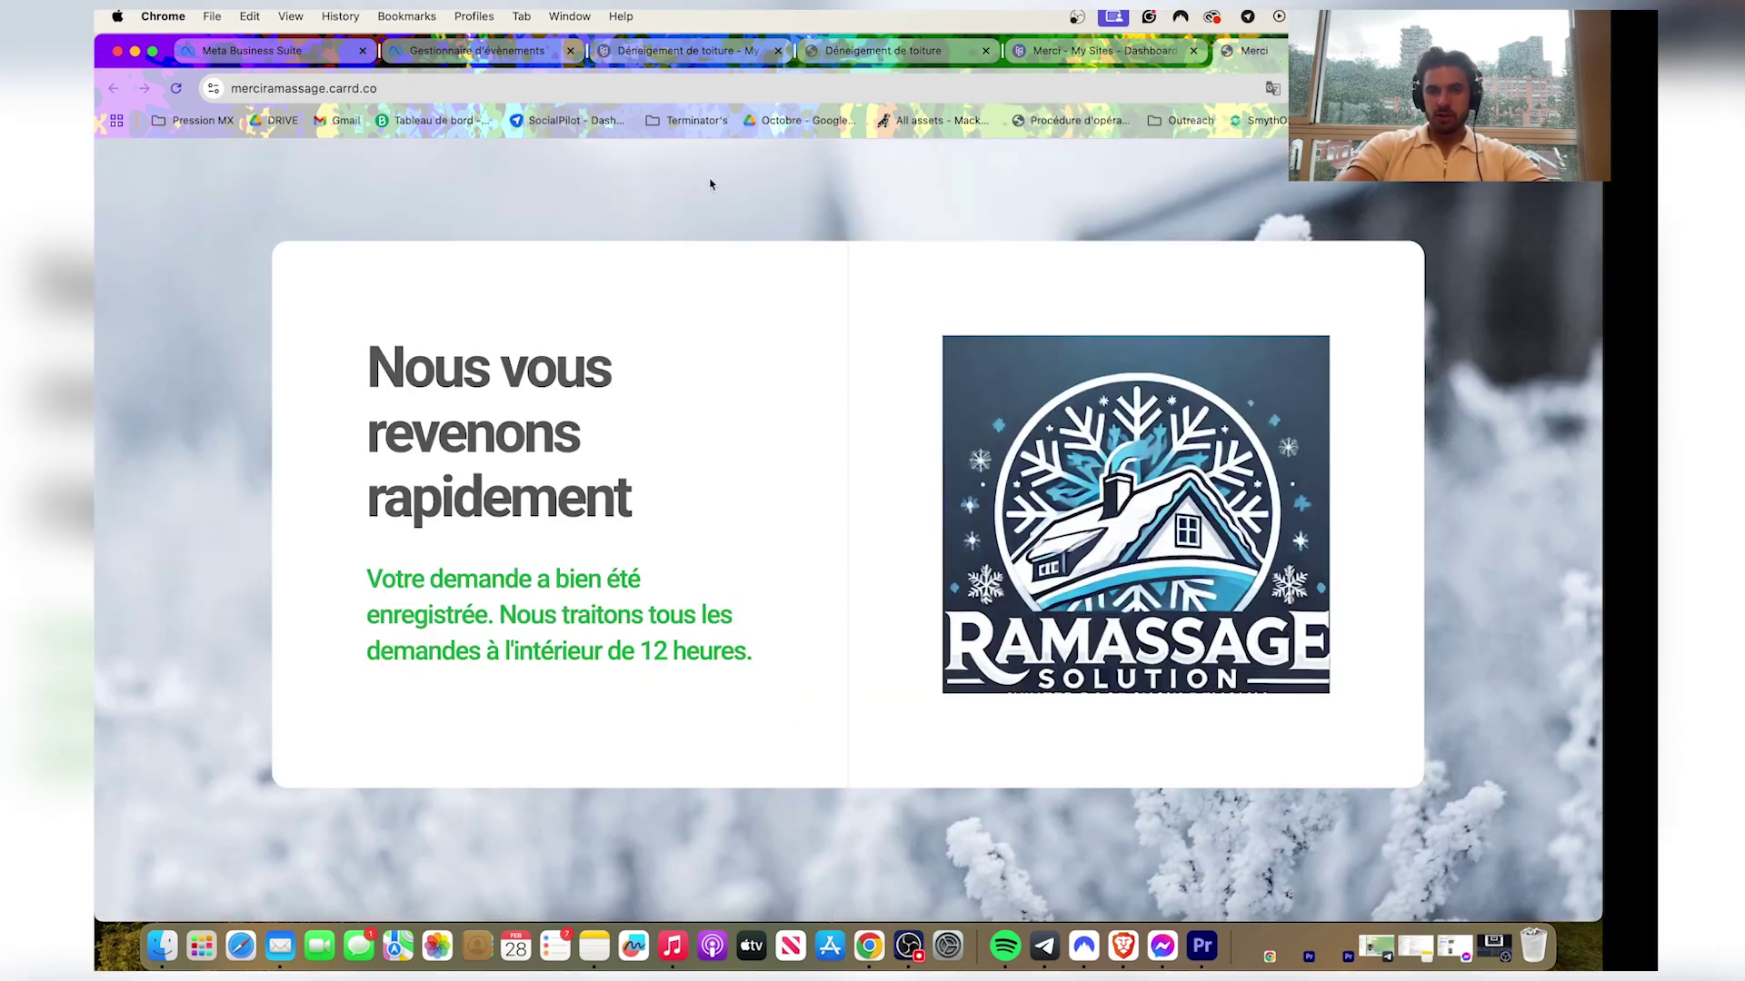
click(1305, 88)
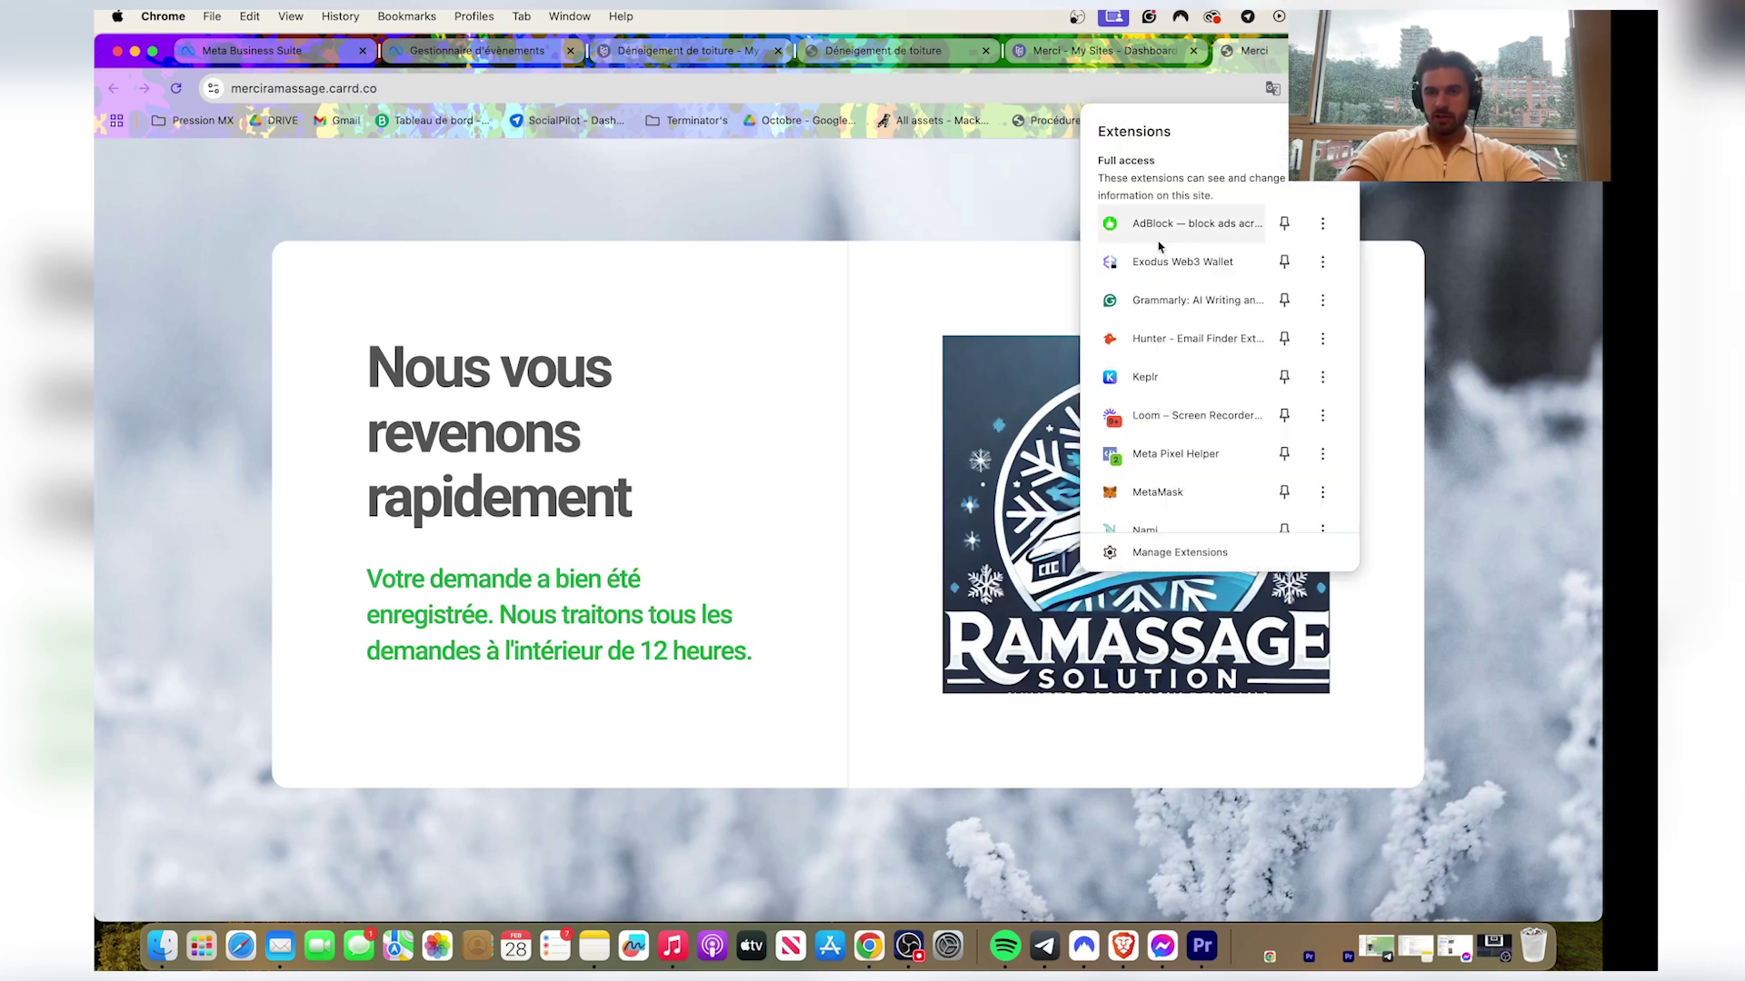
click(1147, 459)
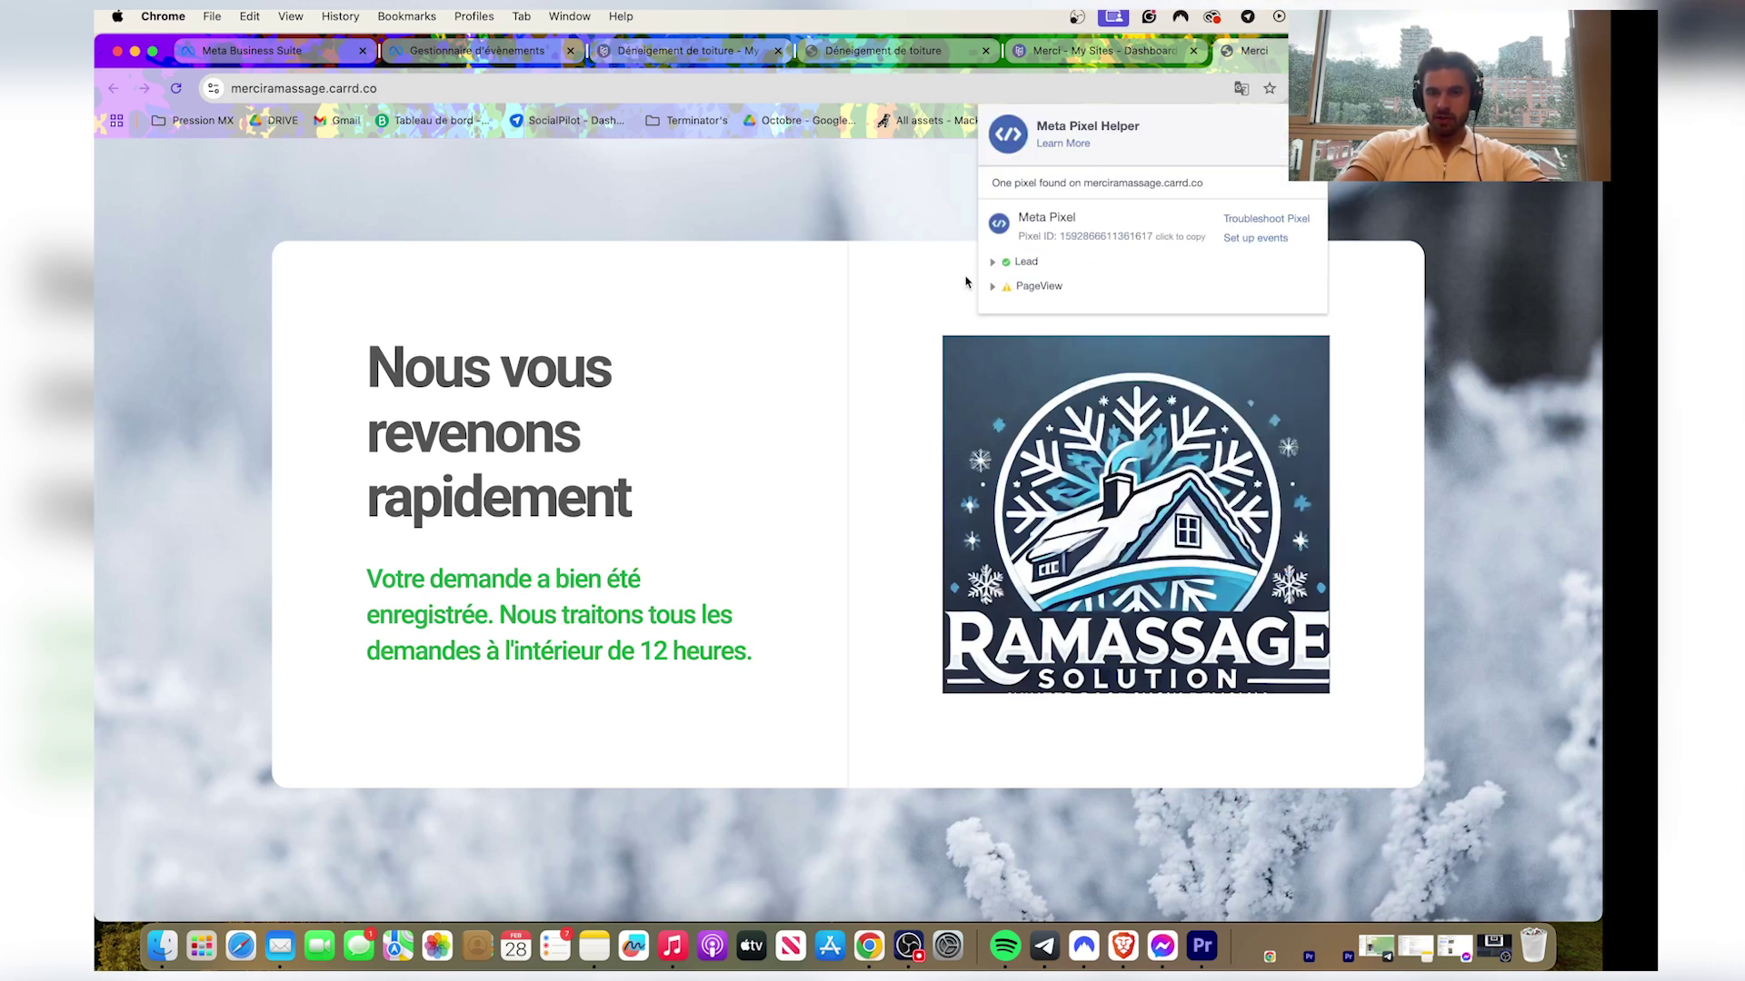
click(1458, 270)
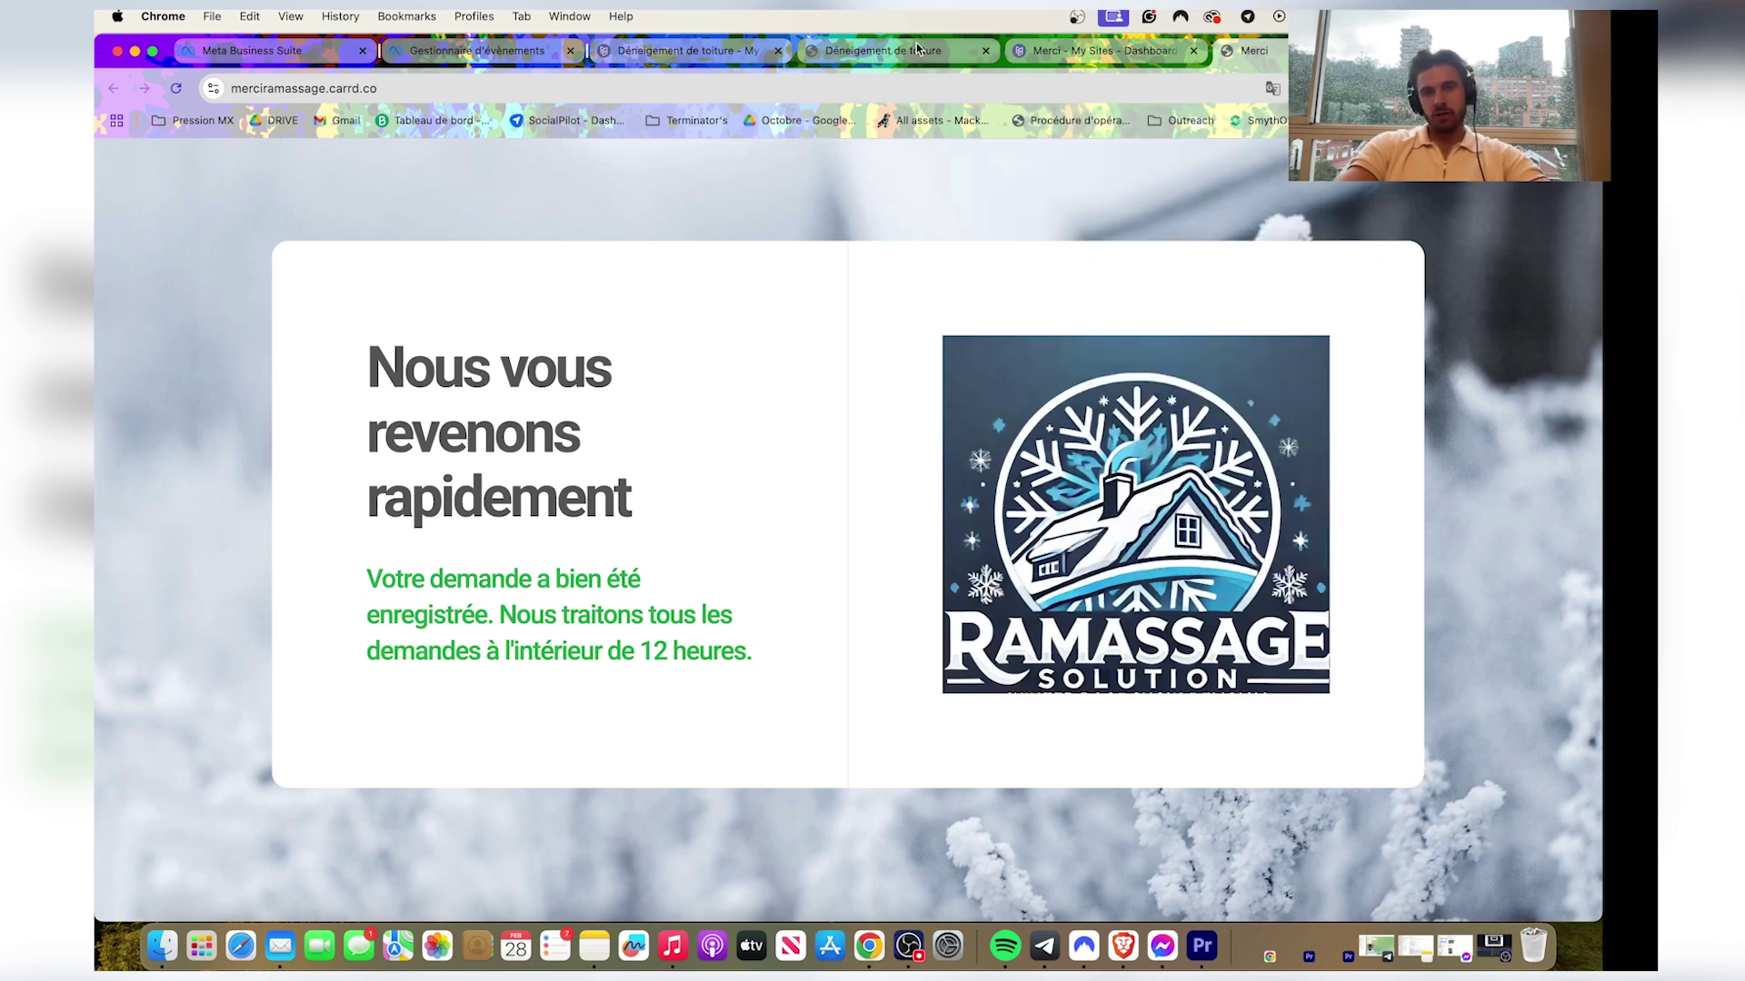
click(445, 51)
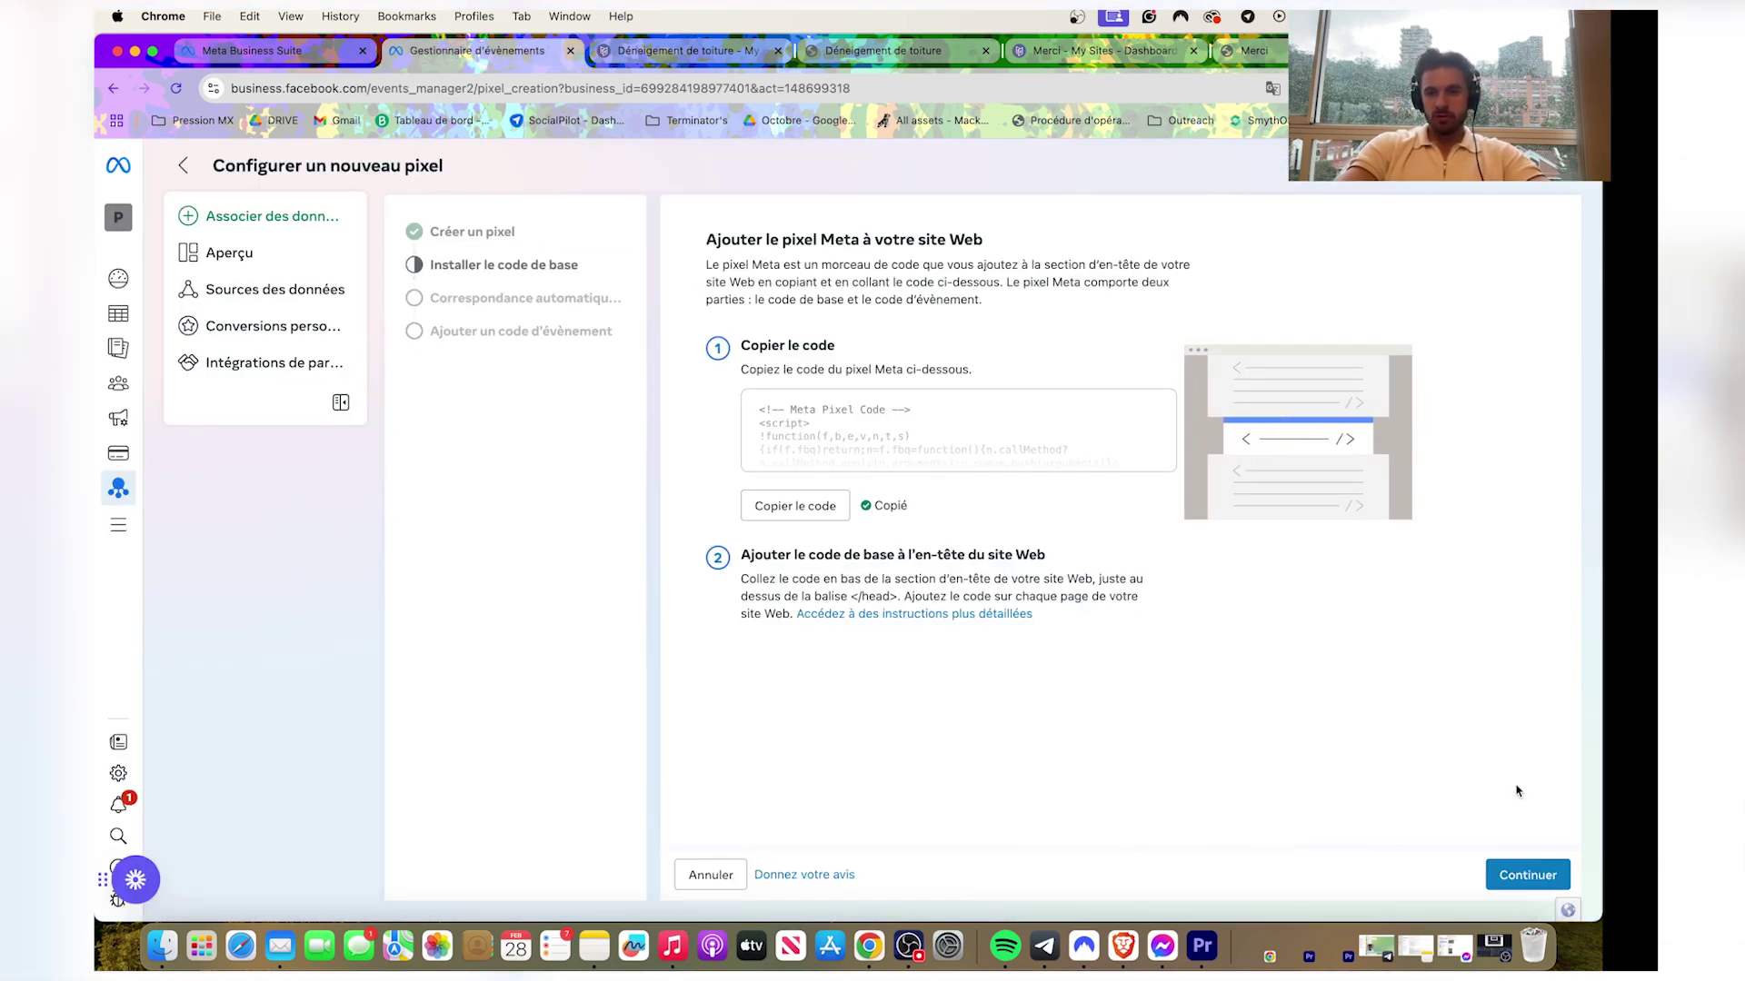
Continue past the base code and automatic advanced matching steps to the pixel overview.
click(1529, 875)
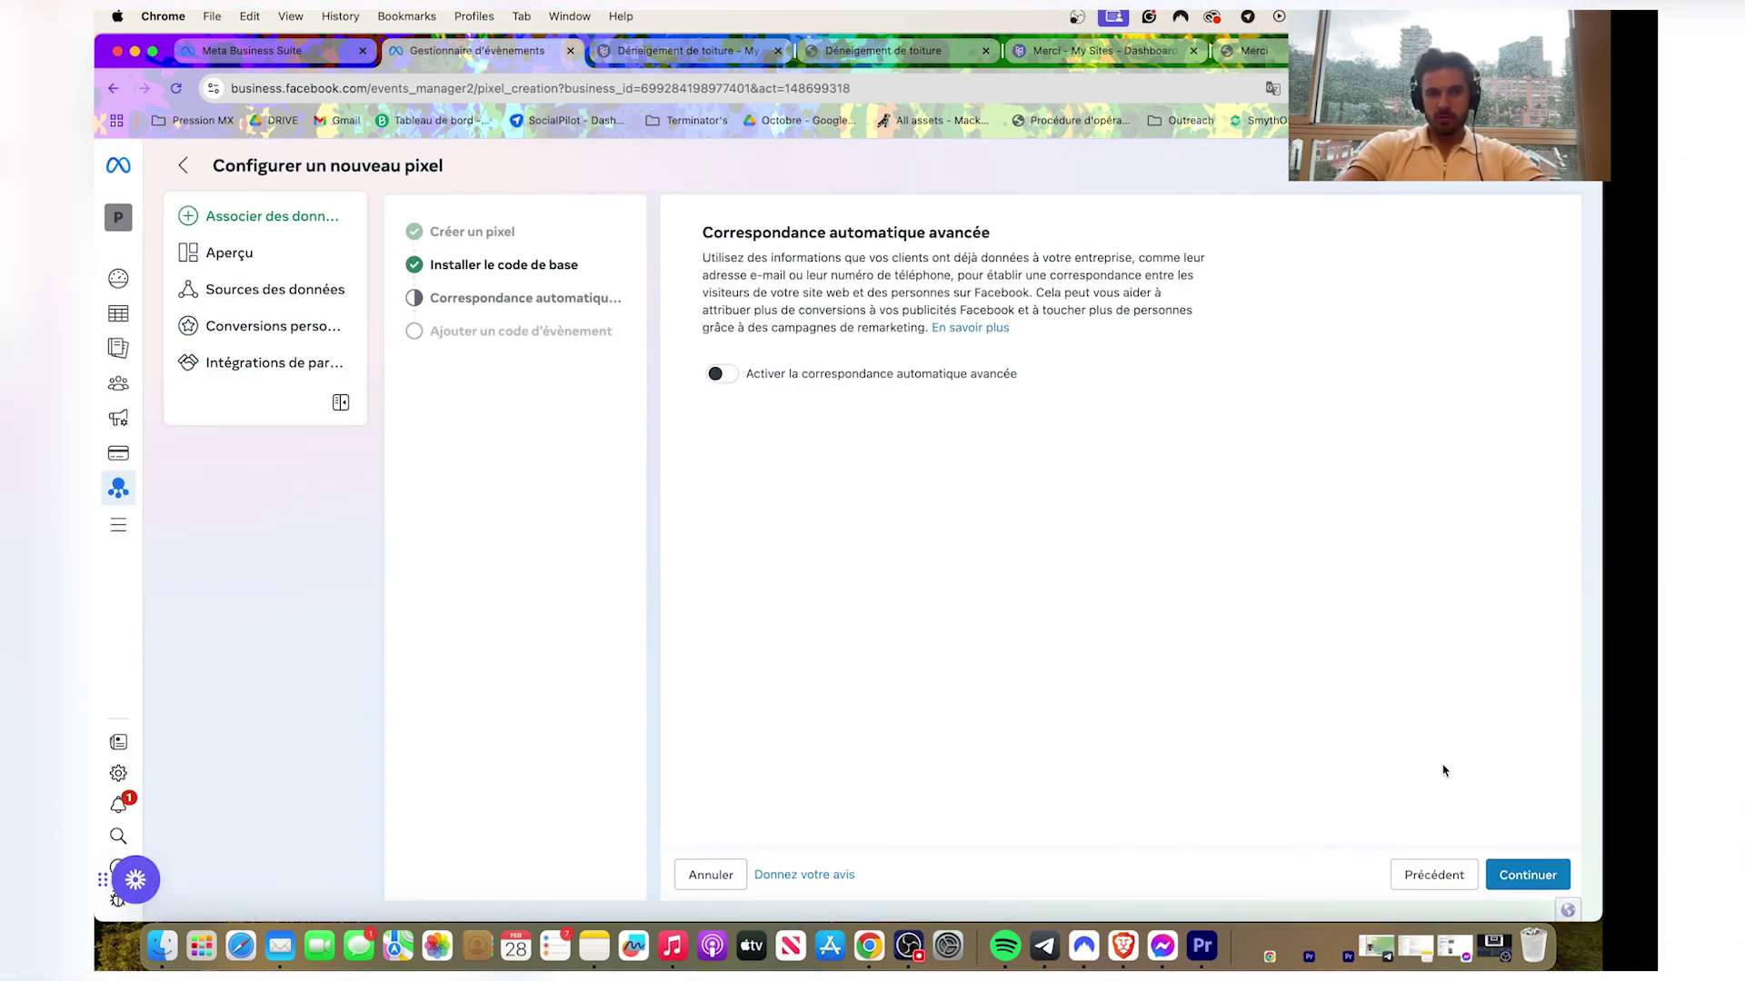
click(1529, 875)
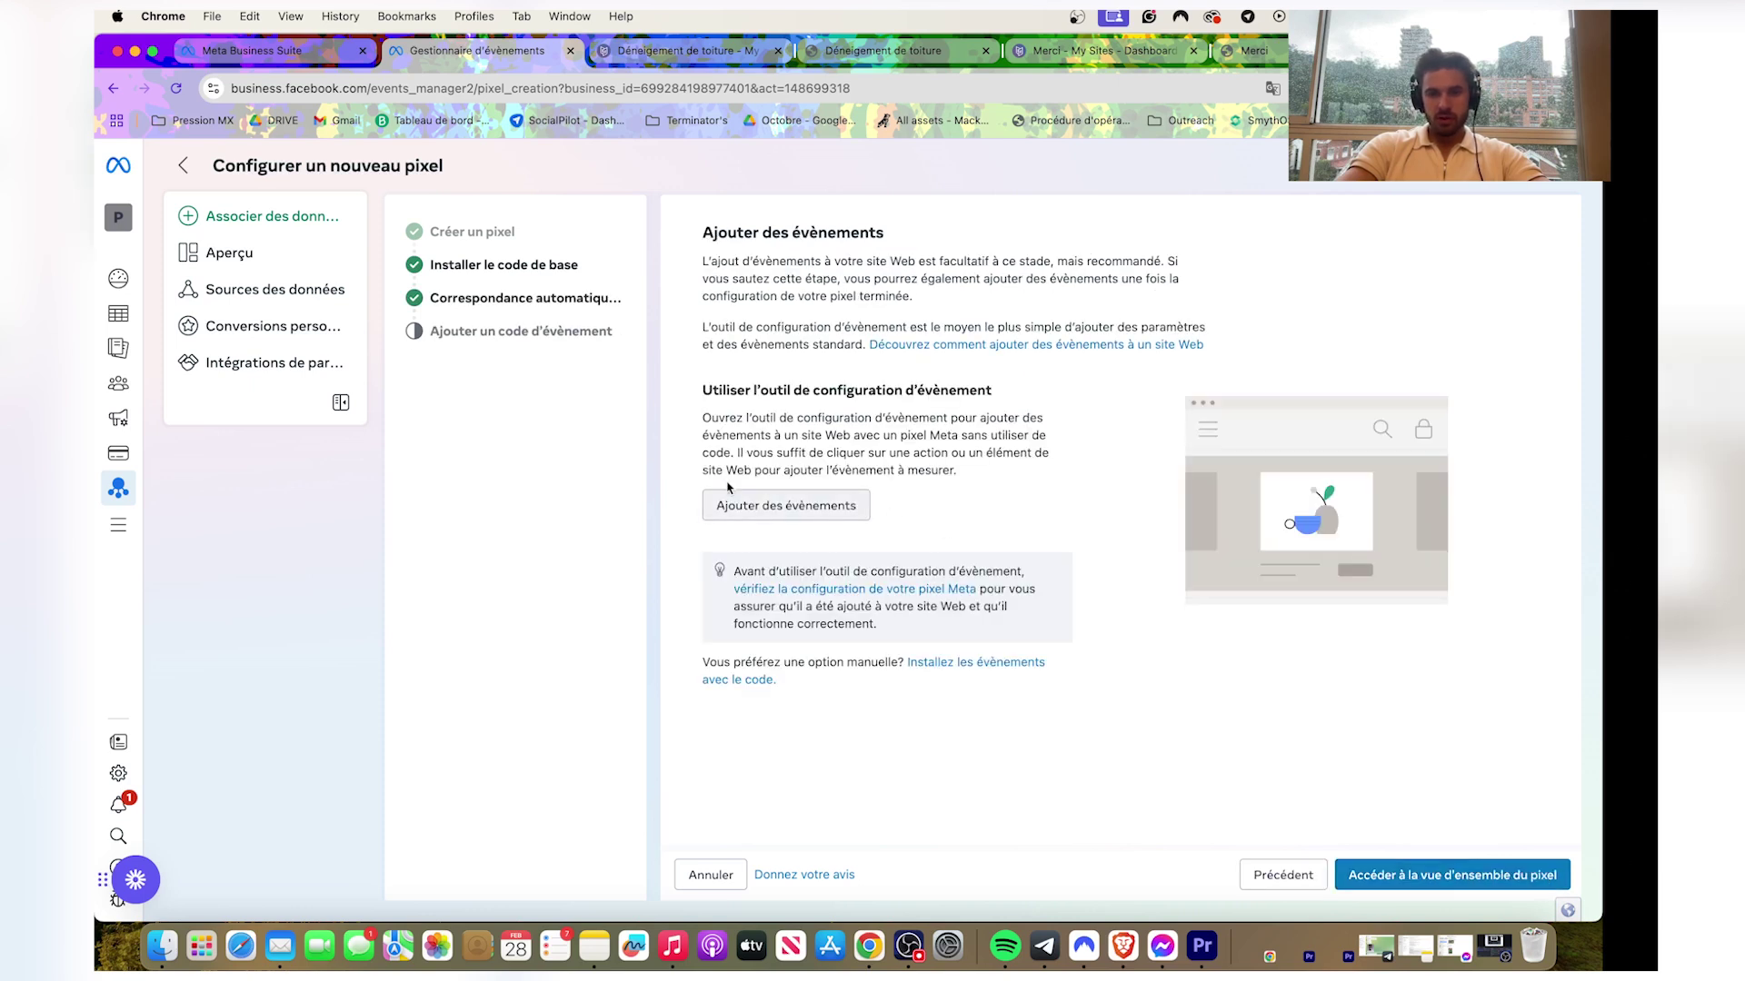
drag(674, 407, 934, 524)
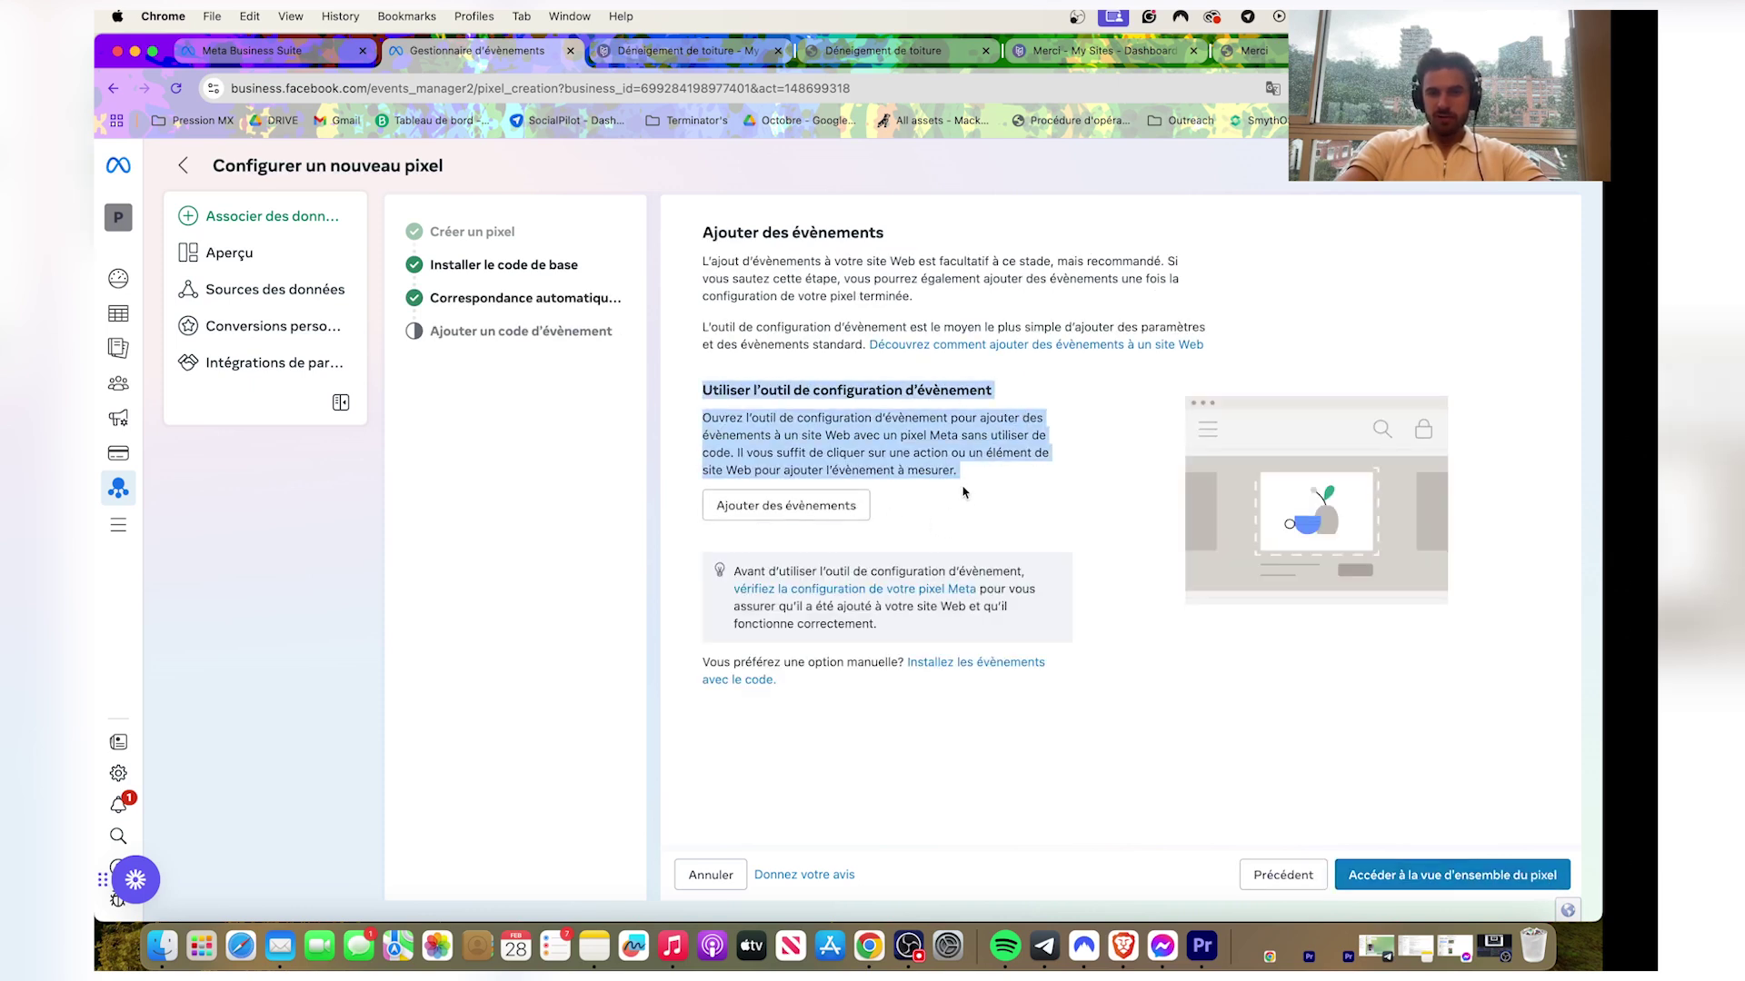
click(964, 492)
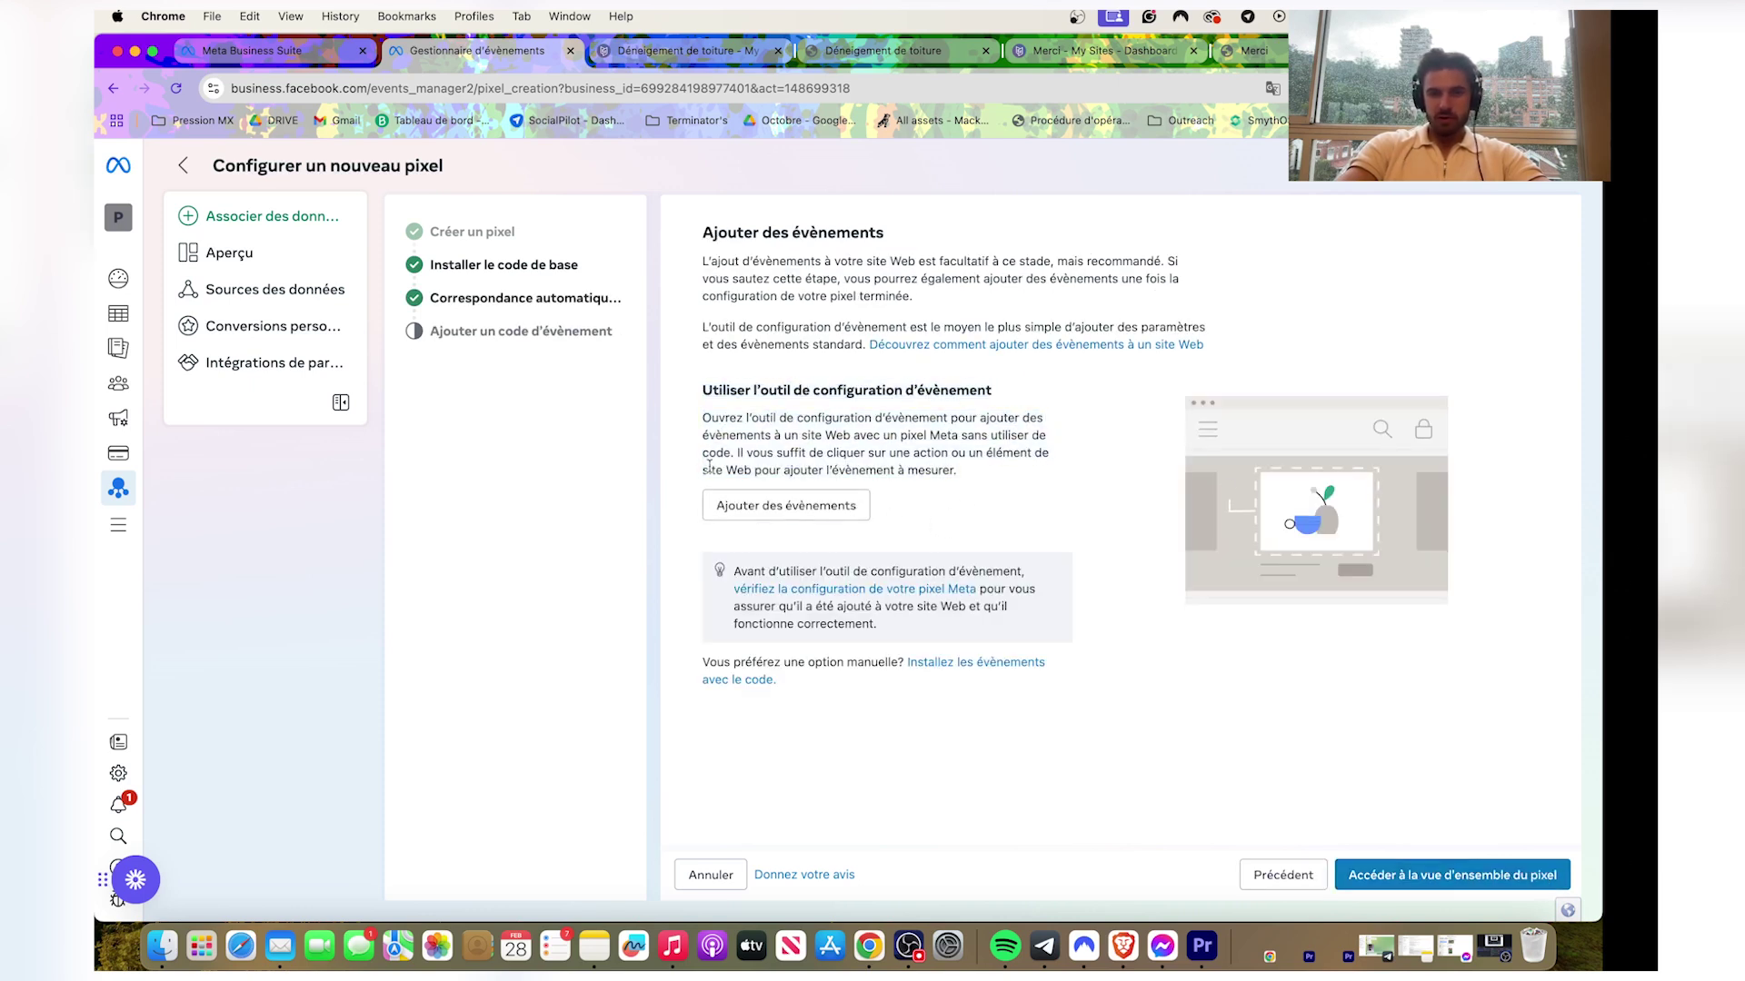
click(1397, 897)
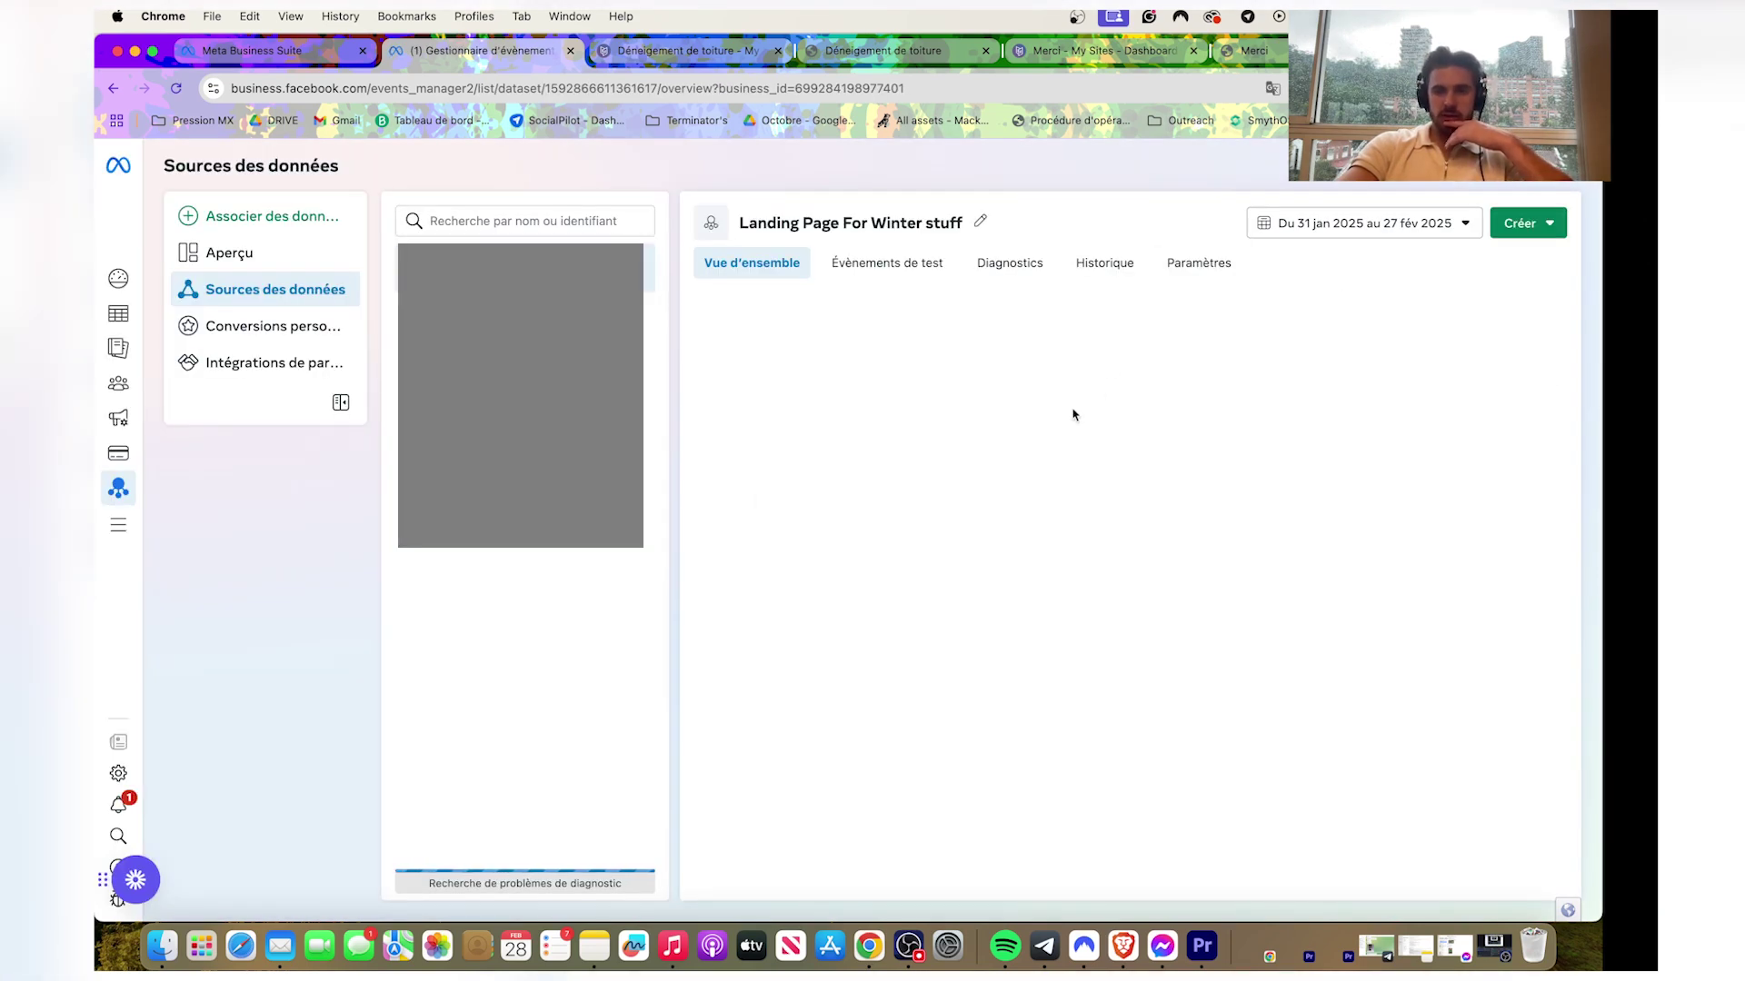
Open the Test Events page for the Landing Page For Winter stuff dataset.
scroll(1075, 601, down, 2)
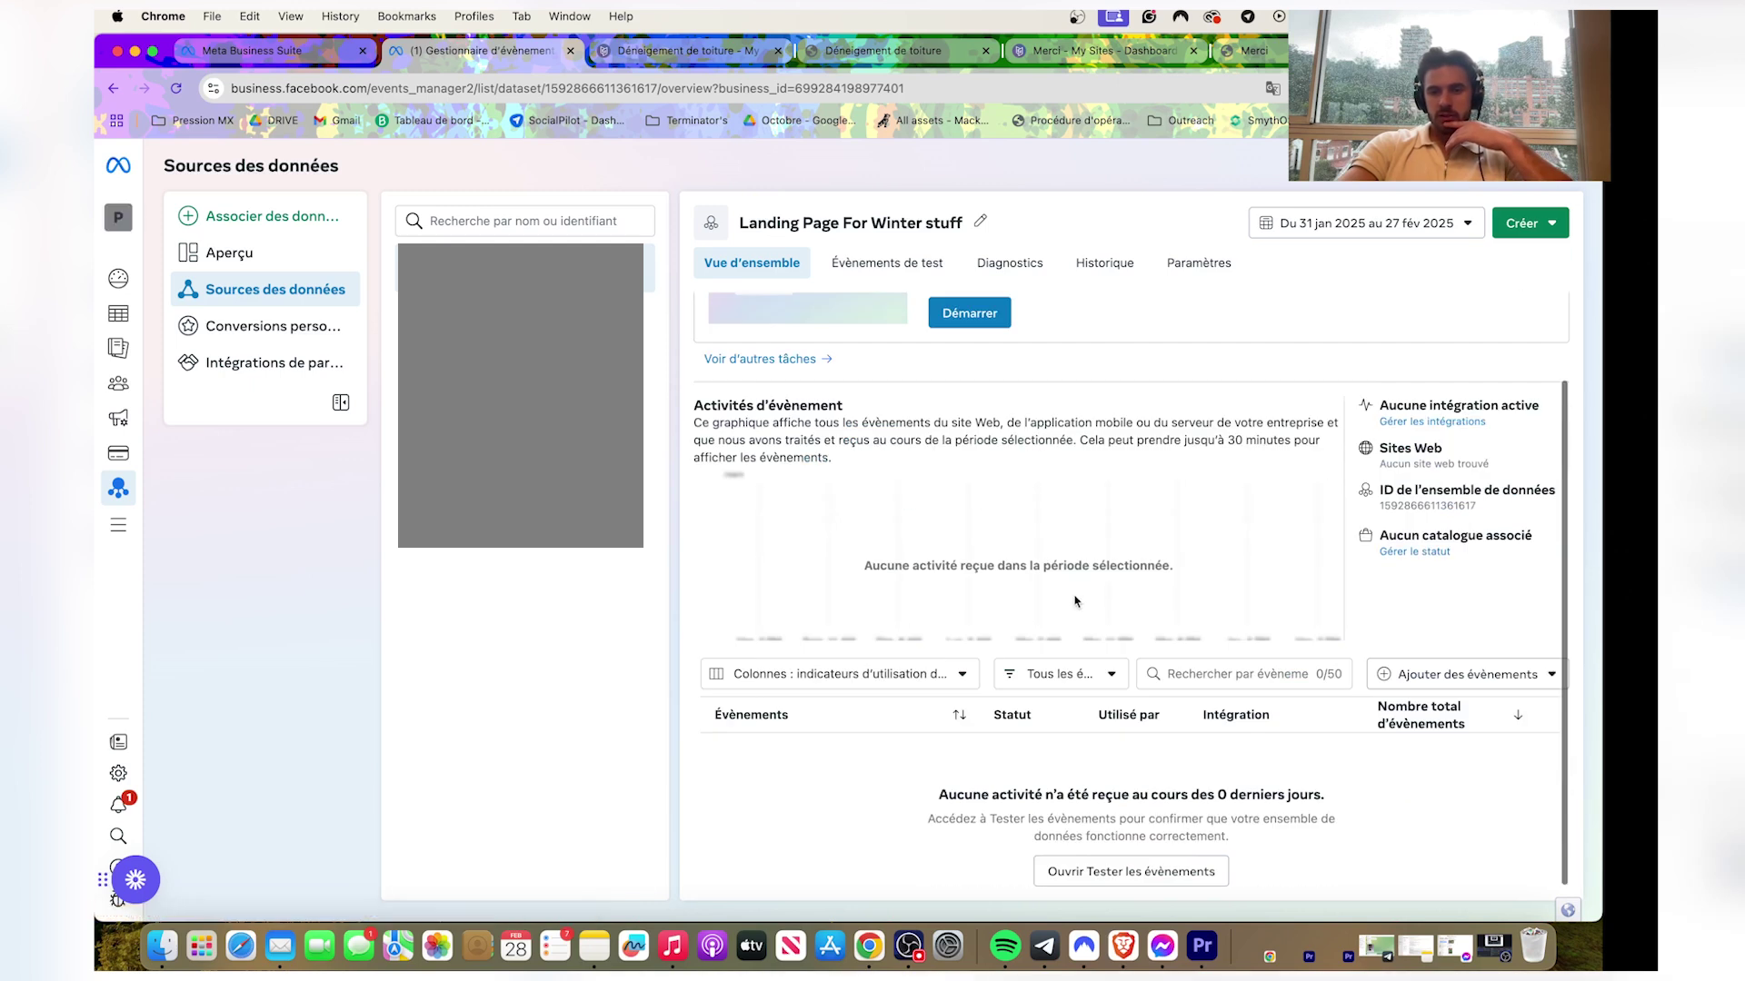
scroll(1075, 601, up, 2)
click(850, 269)
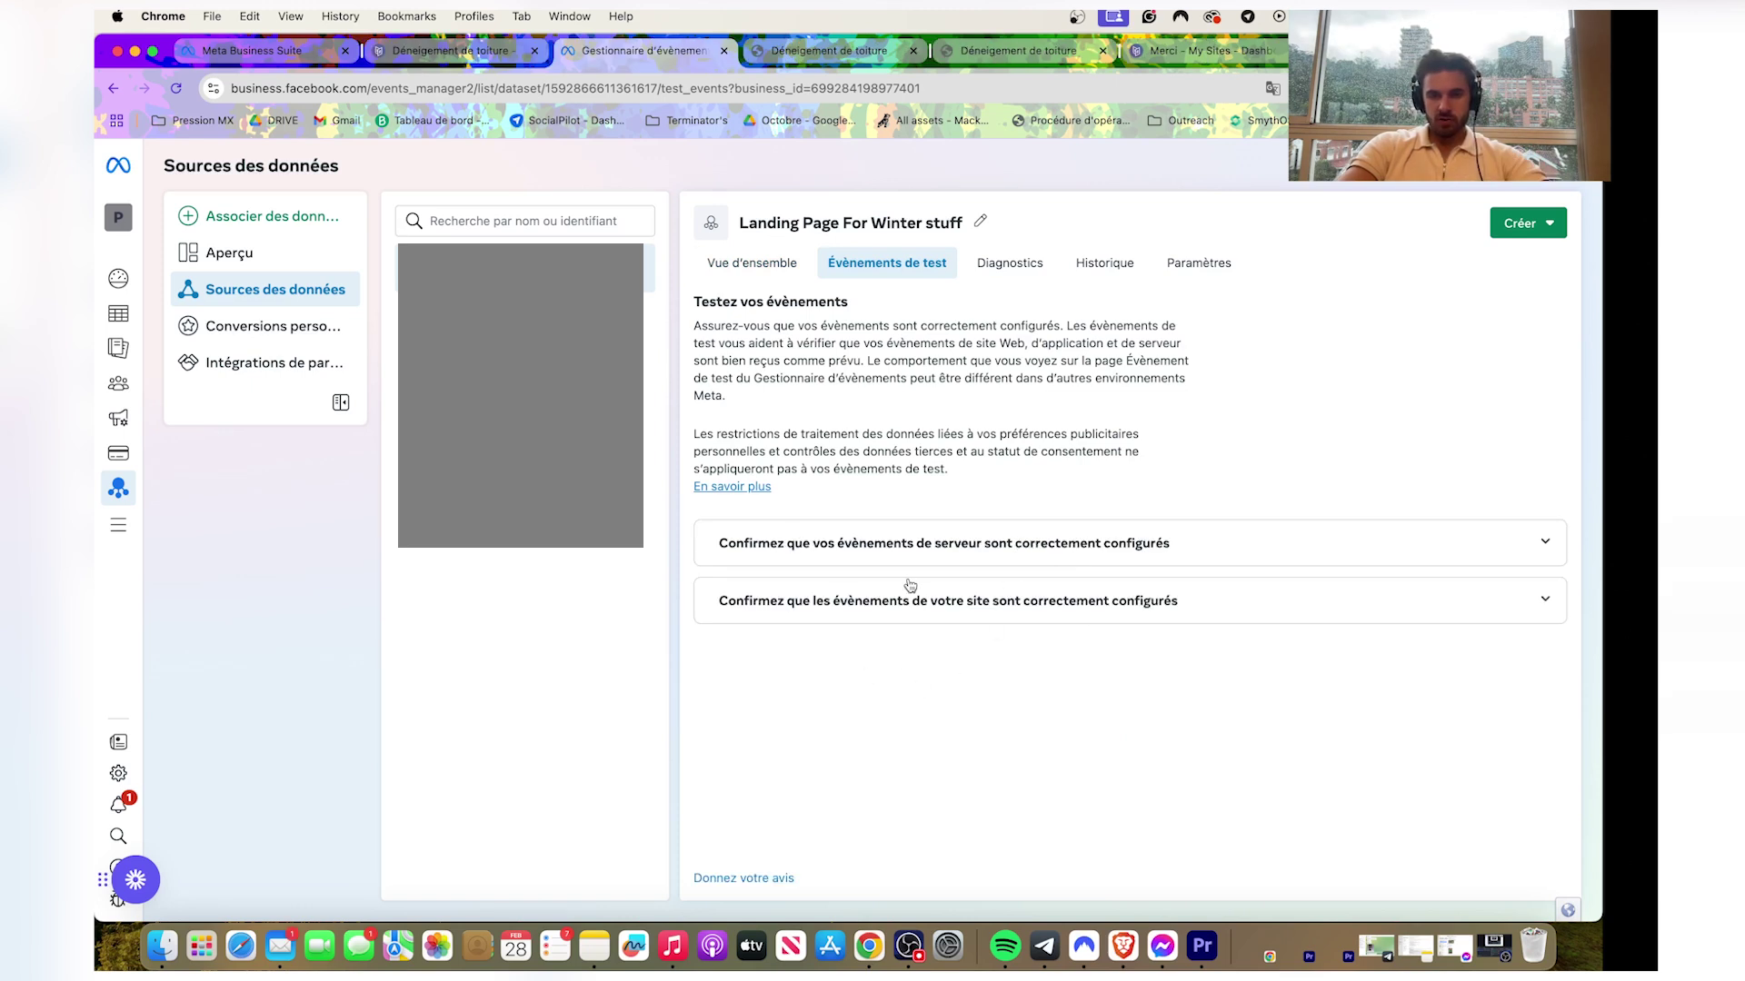
Expand the website event test, clear its URL field, and select the live landing page's address.
click(910, 587)
scroll(867, 814, down, 1)
click(865, 780)
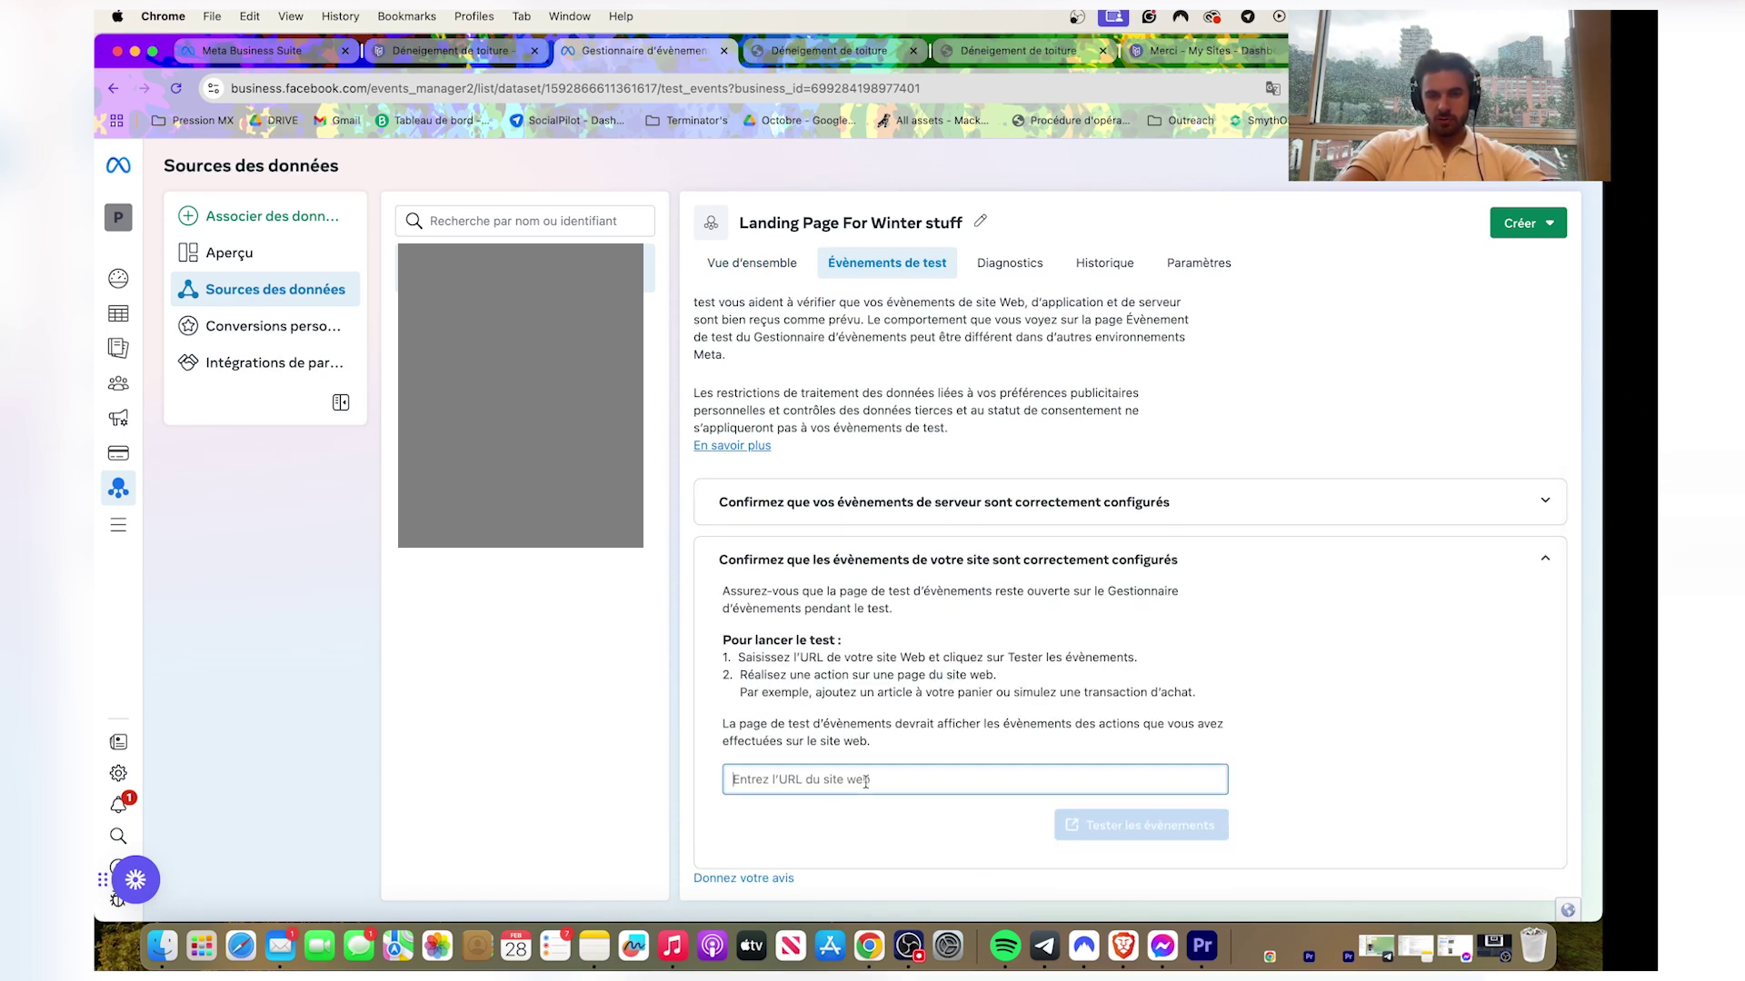
text(https://merciramassage.carrd.co/)
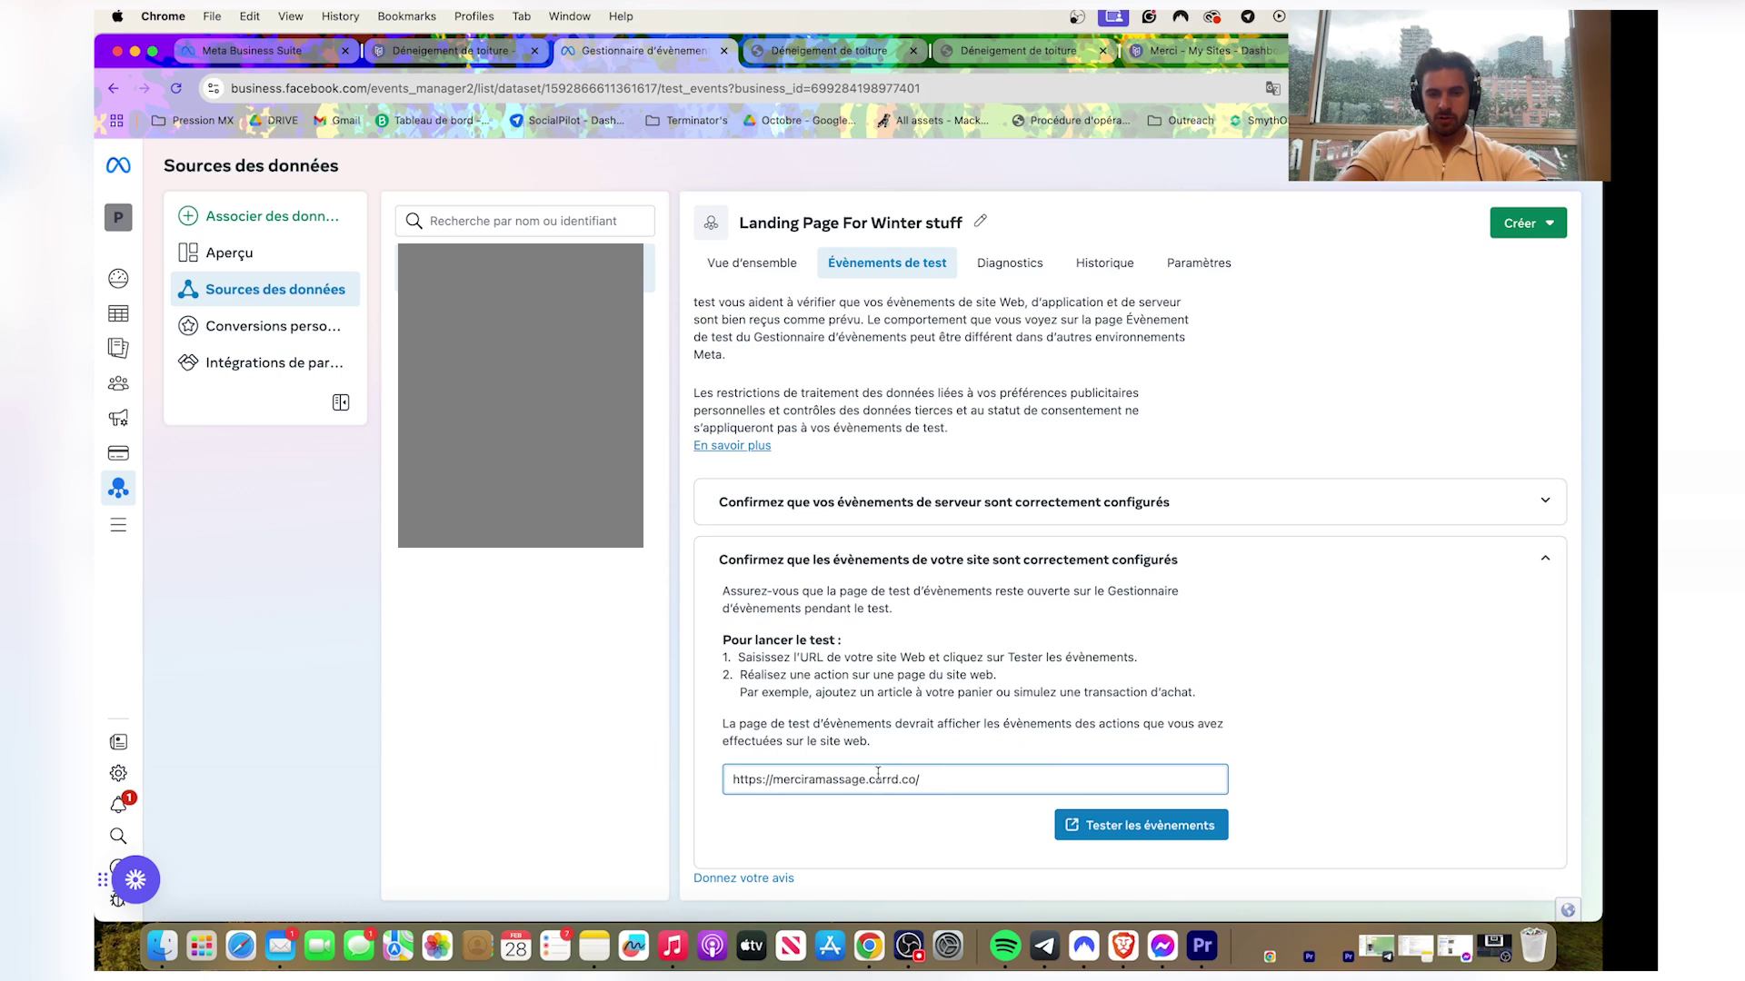
triple_click(878, 773)
key(BackSpace)
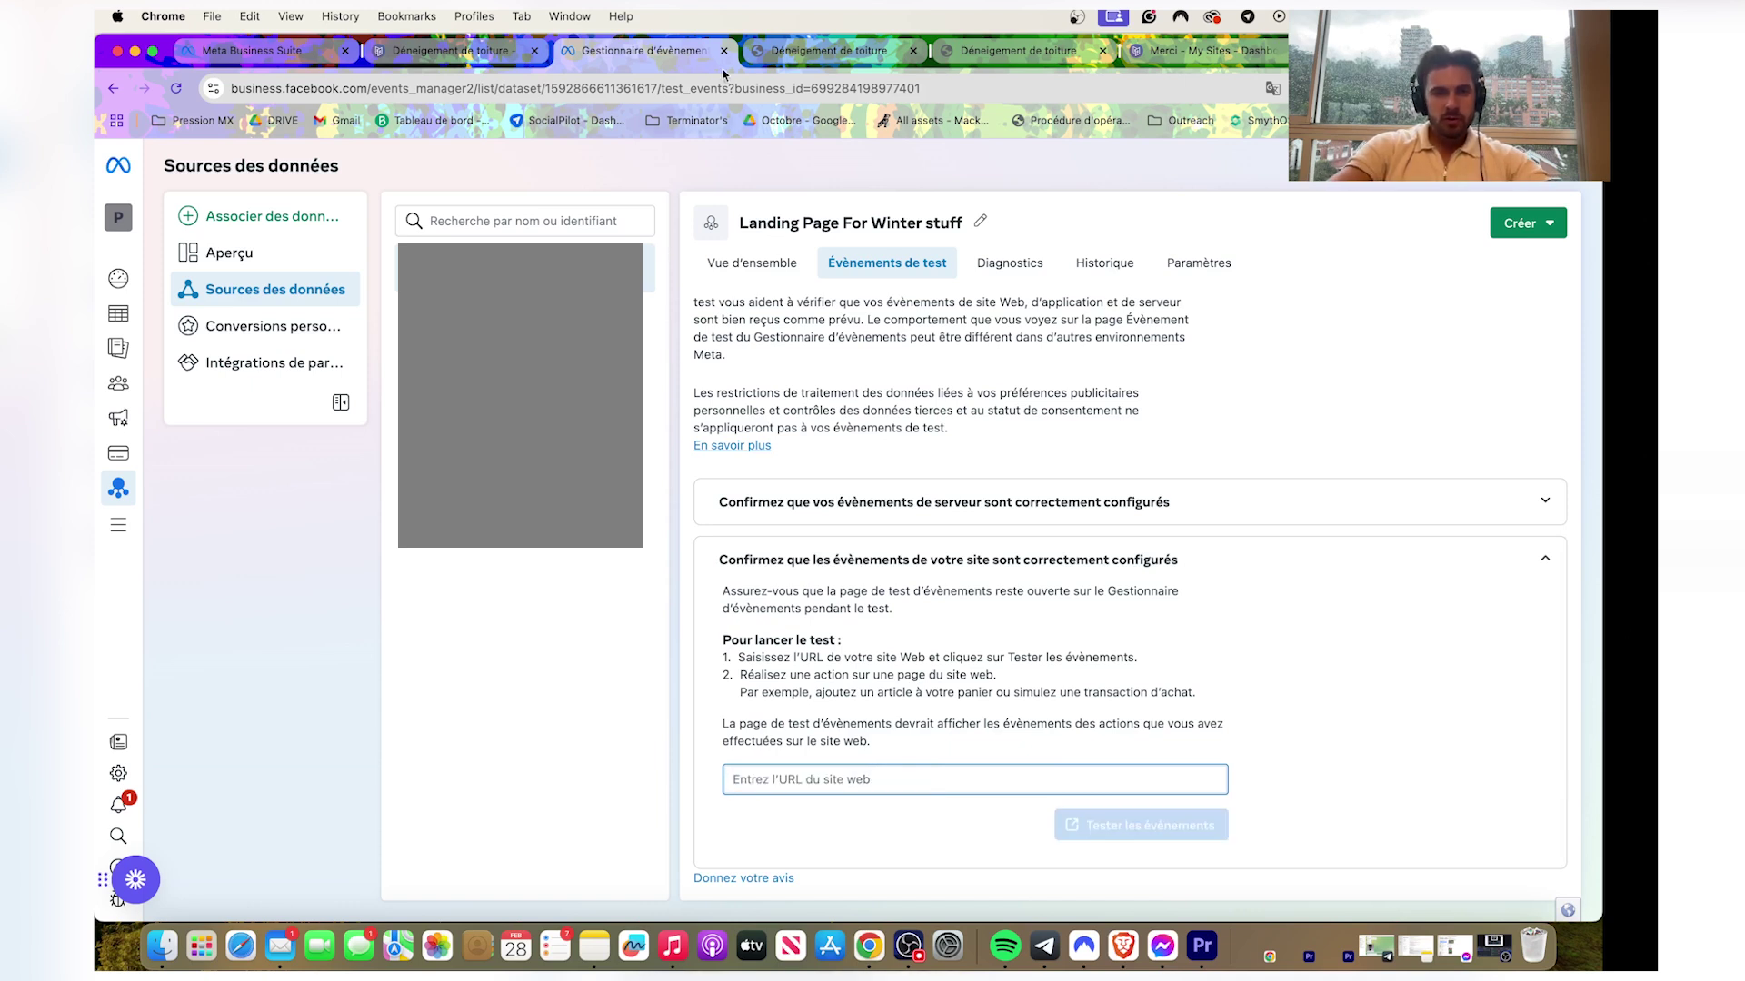
click(818, 50)
click(590, 88)
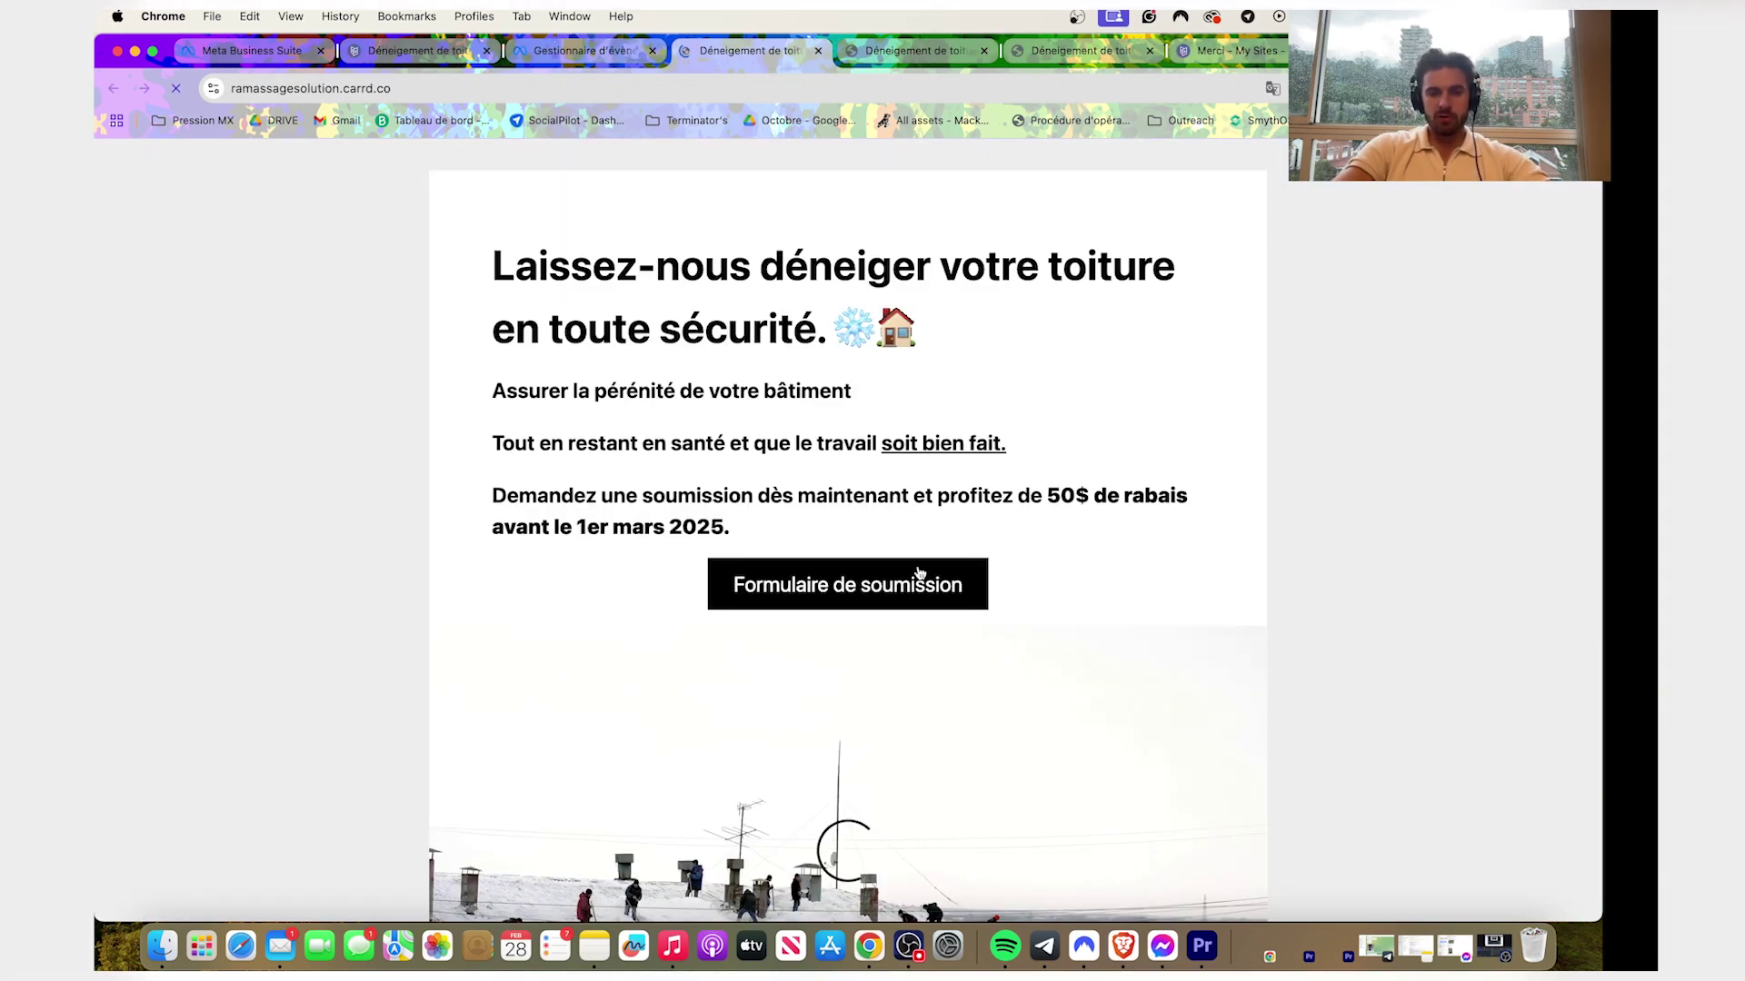
Submit a test quote request through the landing page form to reach the thank-you page.
click(805, 583)
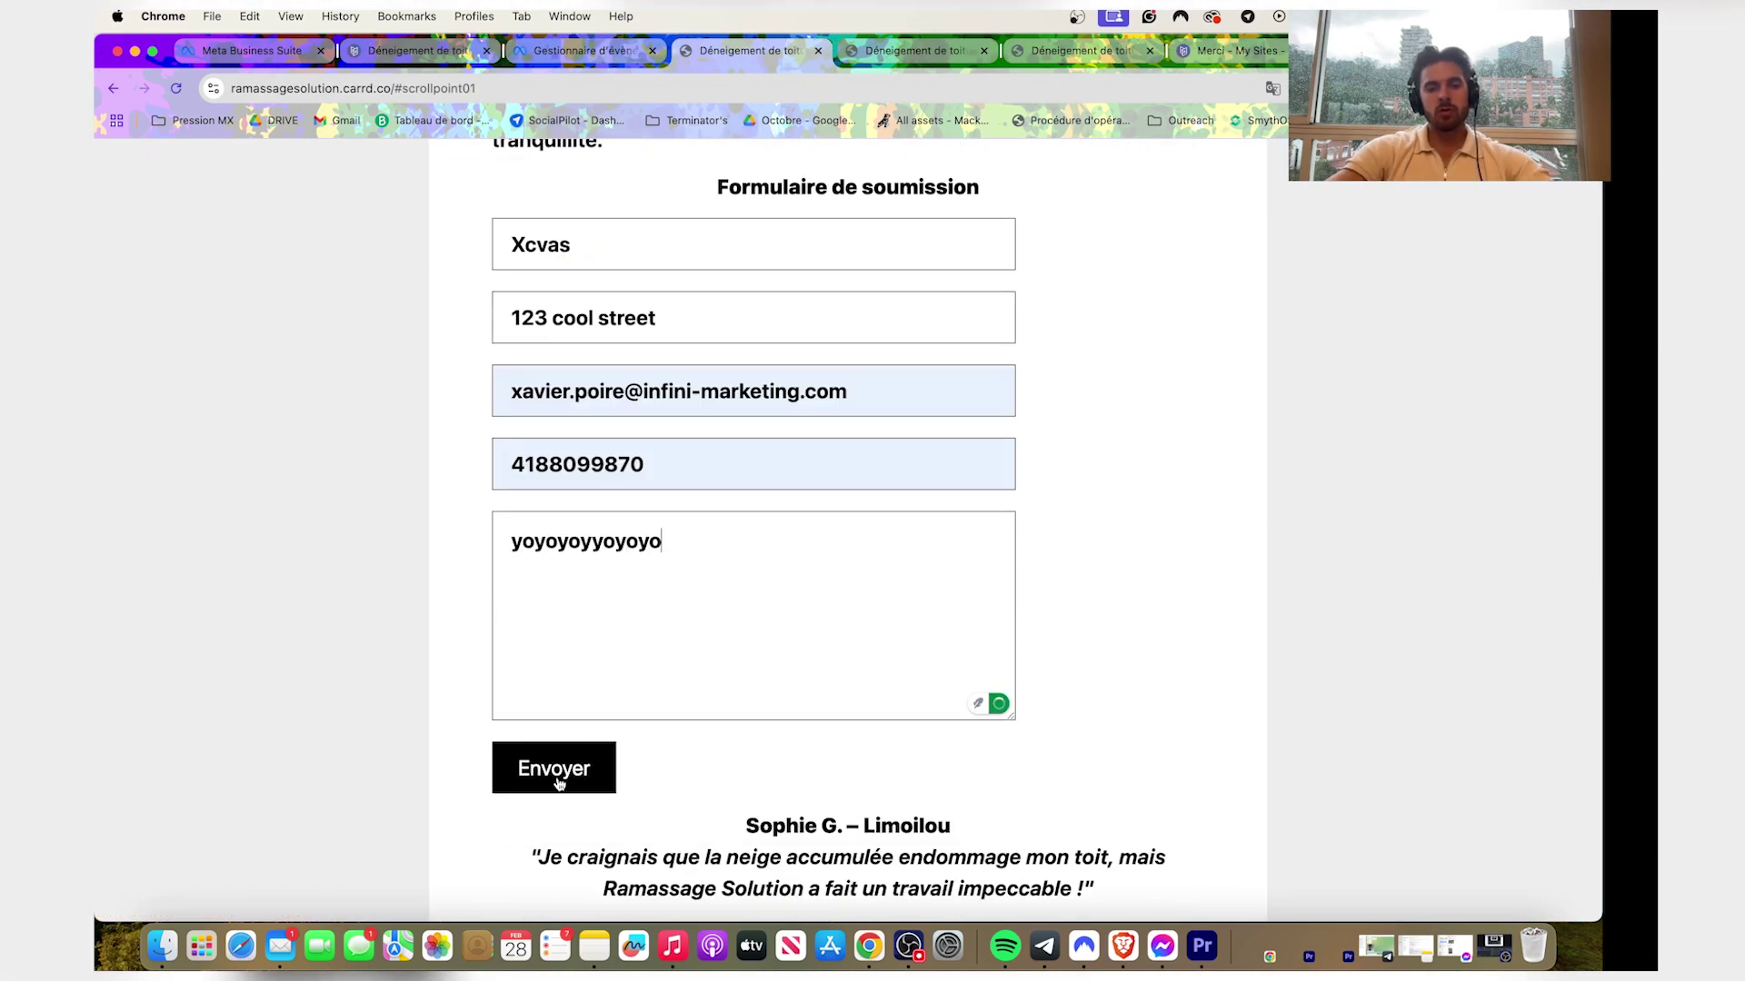
click(556, 781)
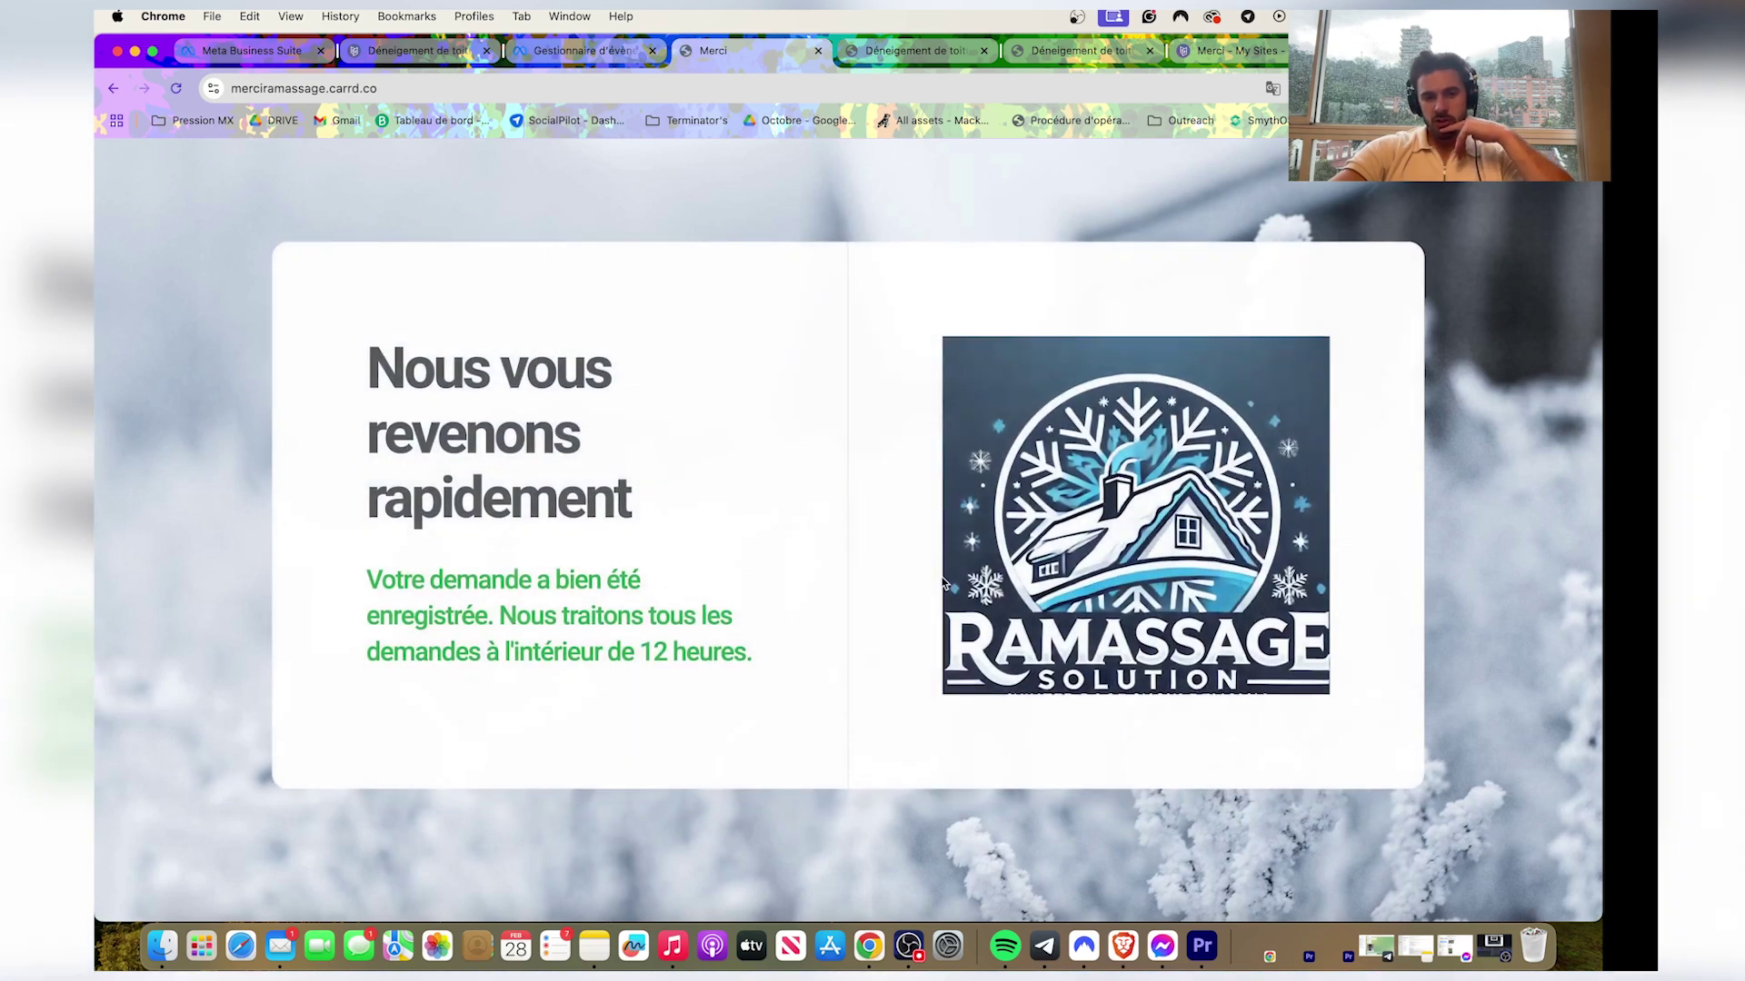
click(578, 53)
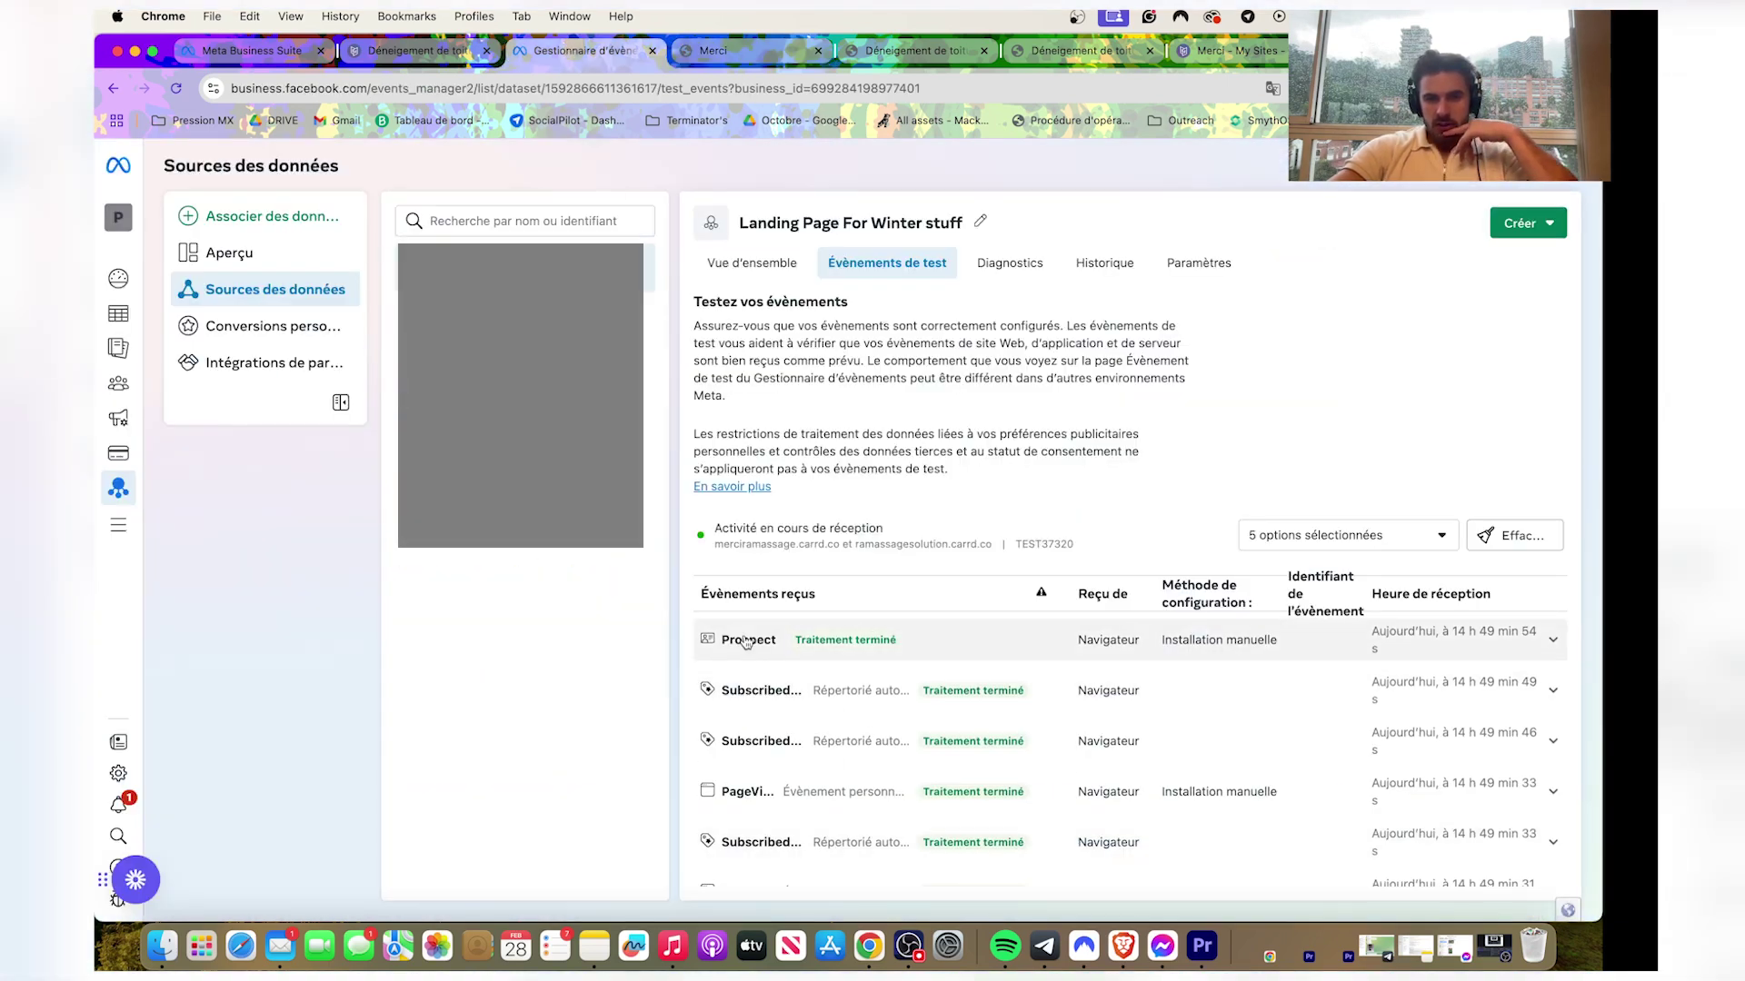
Review Events Manager's test events, confirming Prospect, Subscribed and two PageView events are received.
scroll(863, 763, down, 2)
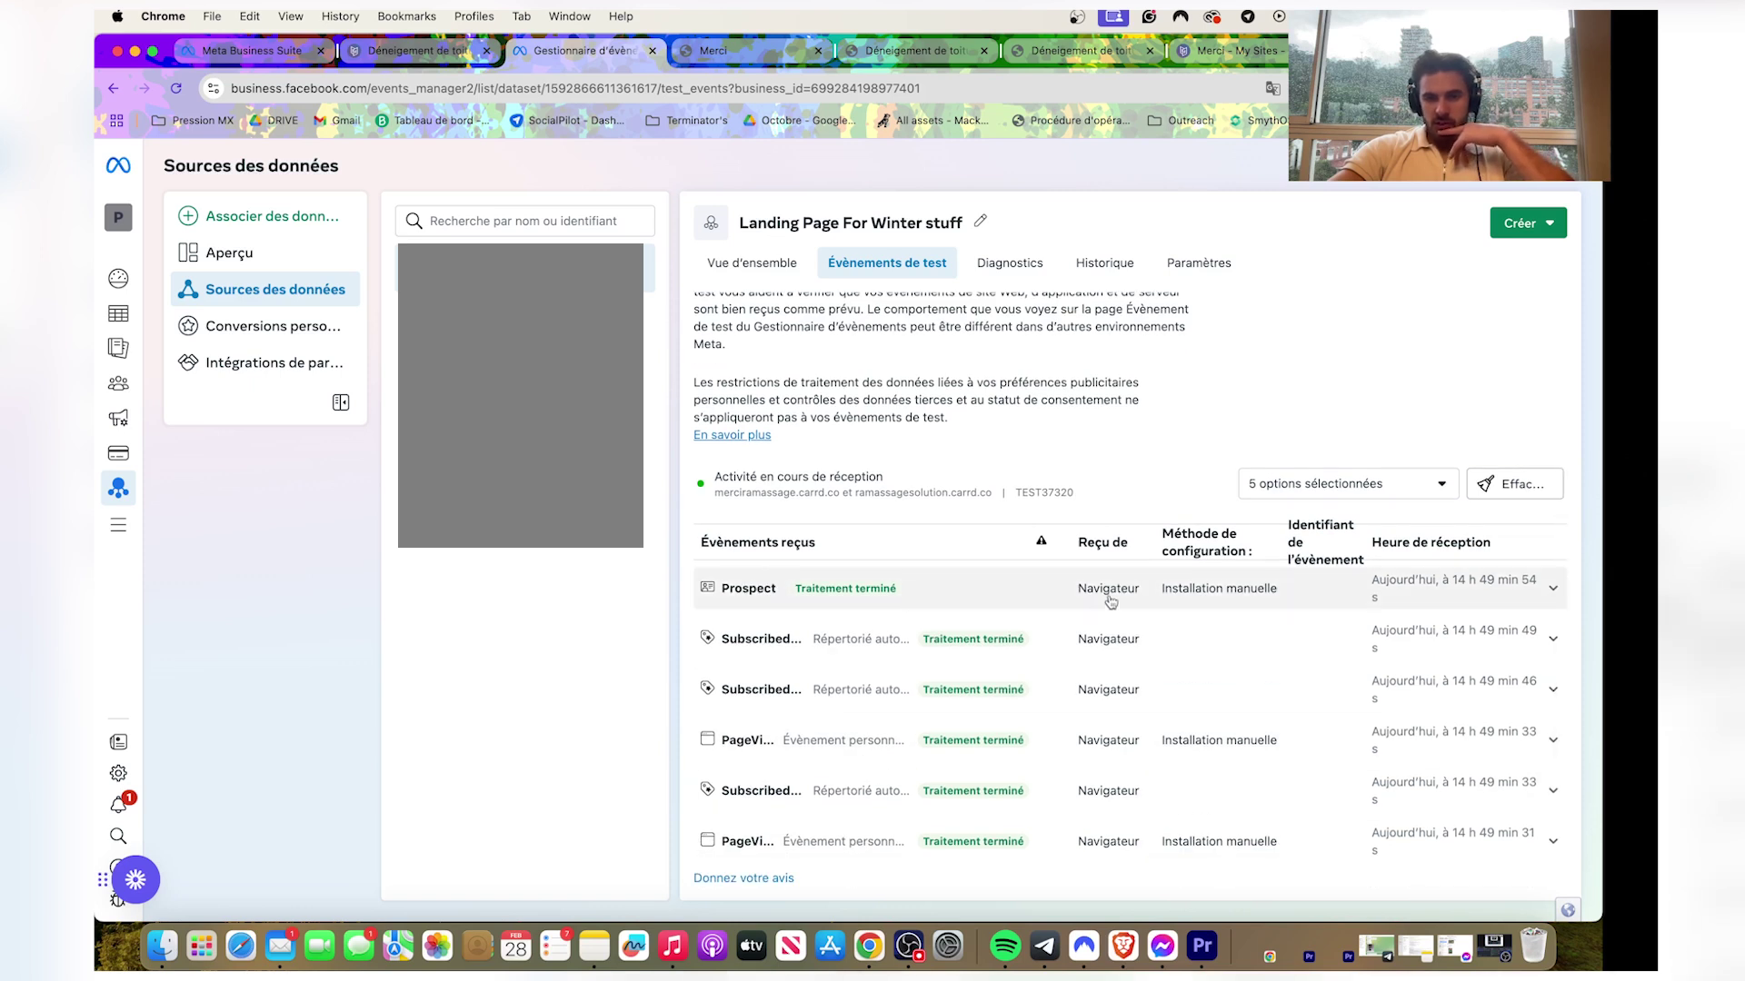
drag(891, 477, 745, 478)
click(718, 476)
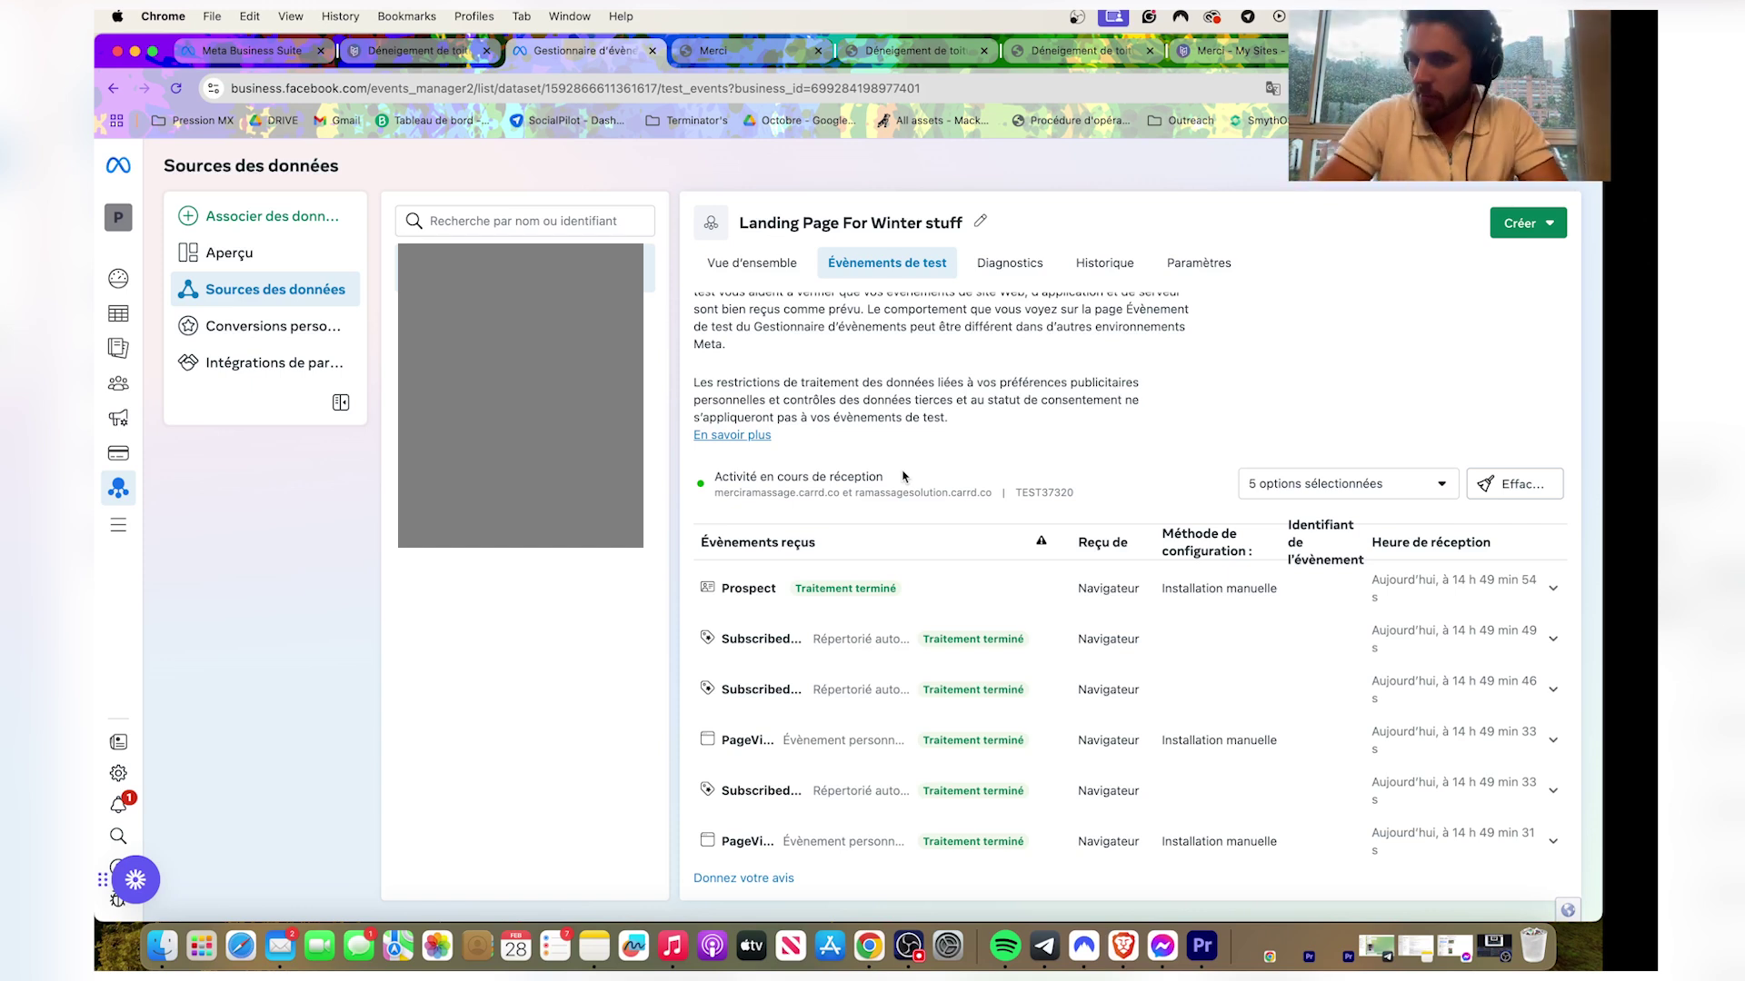
drag(719, 489, 774, 480)
click(774, 479)
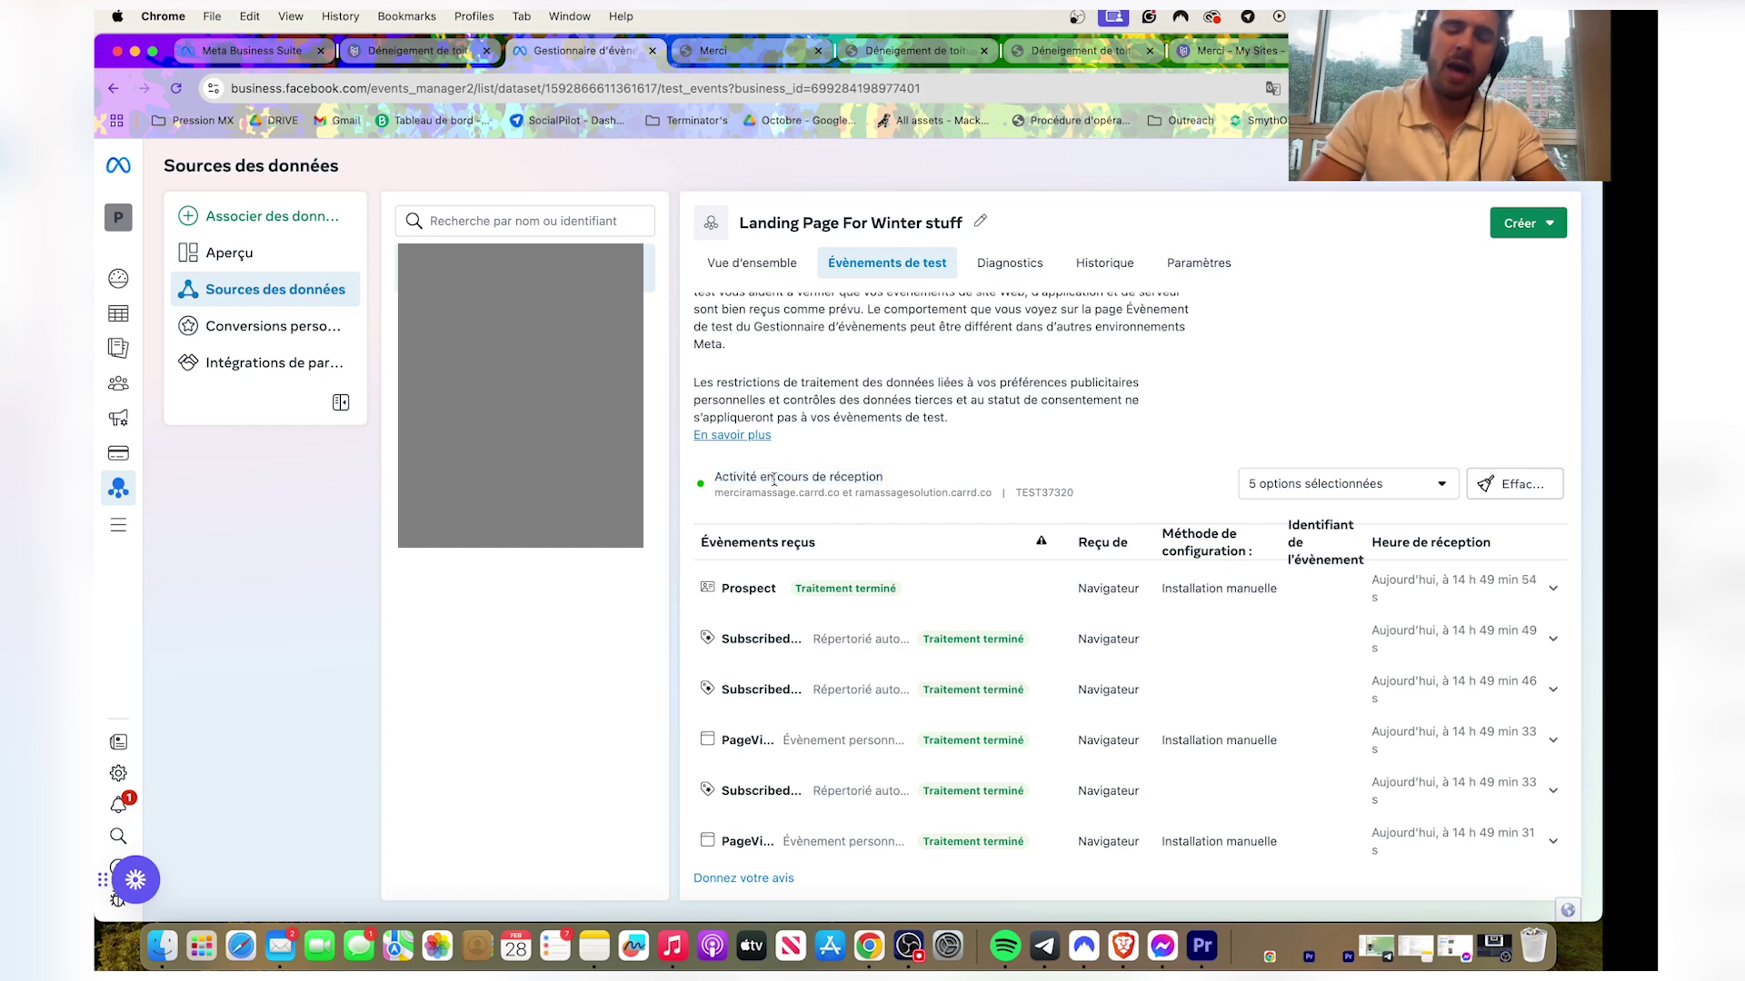
drag(719, 474, 893, 482)
click(895, 483)
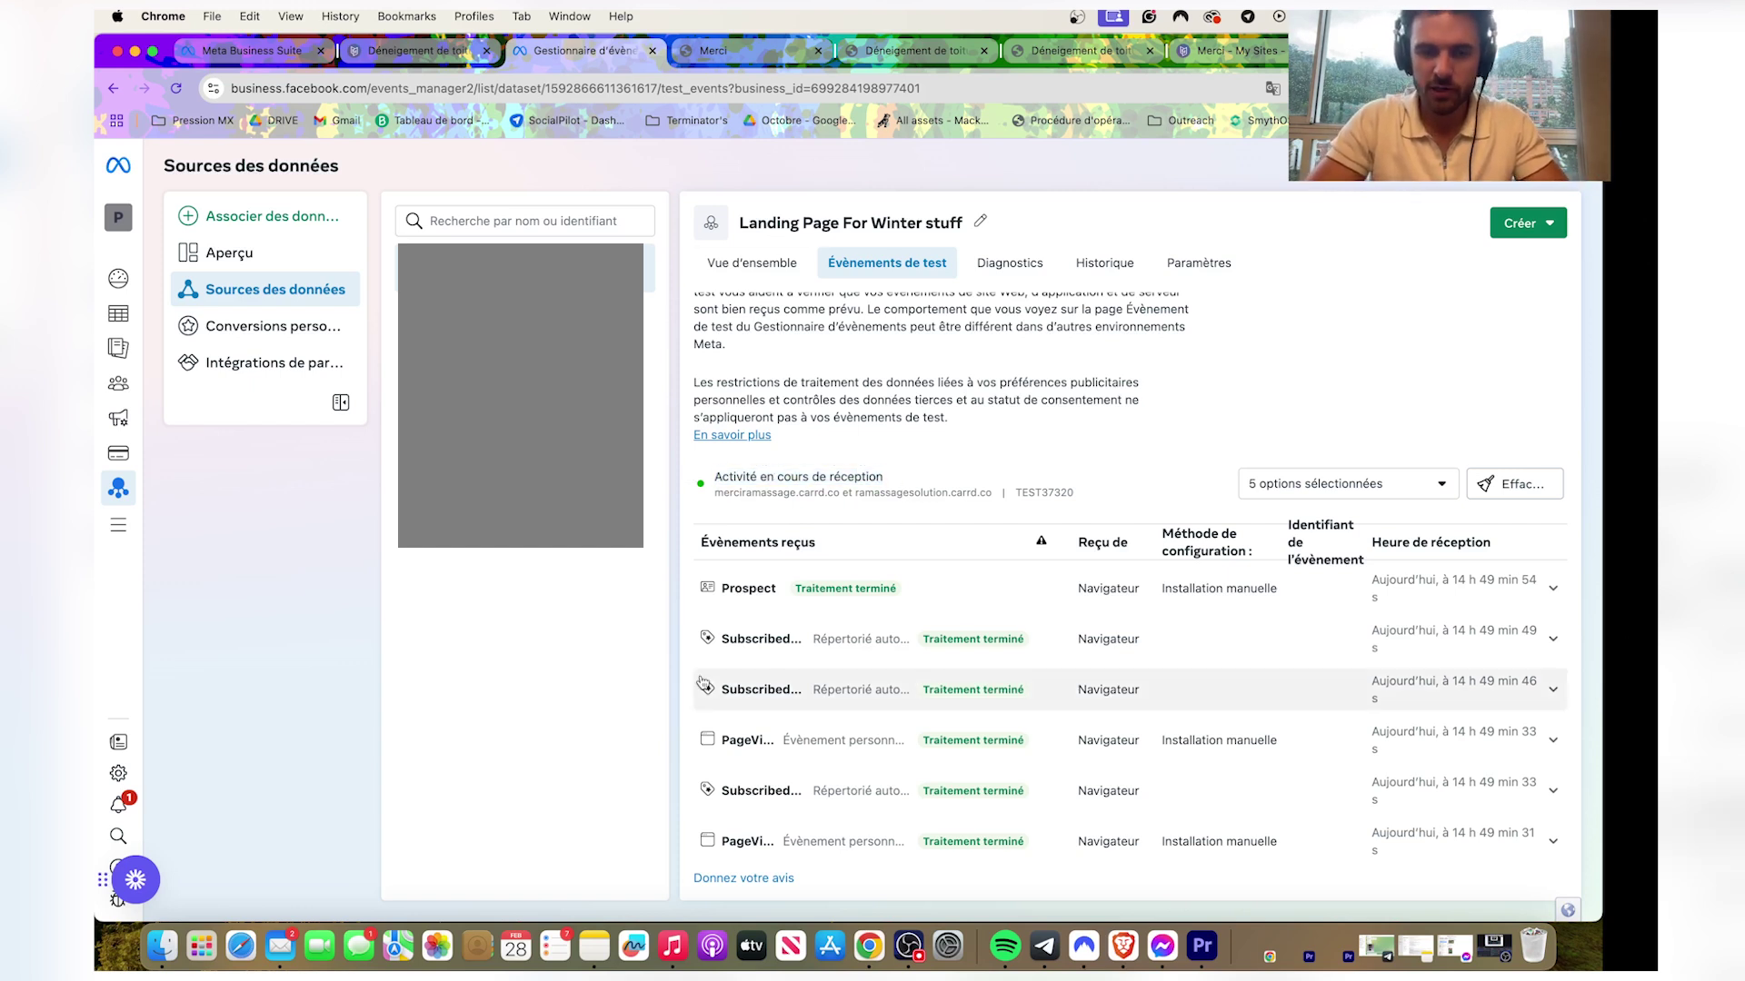